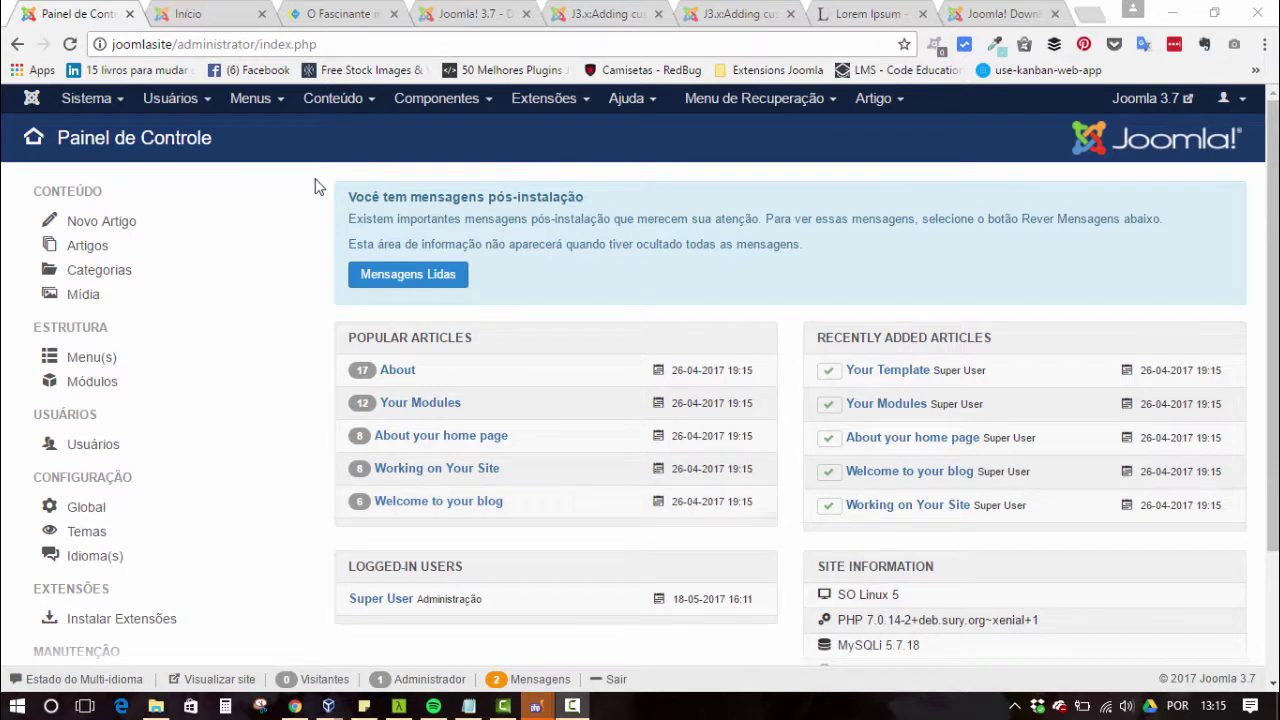
- Switch to the 'O Fascinante mundo da Web' blog article tab
{"action": "key", "text": "ctrl+3"}
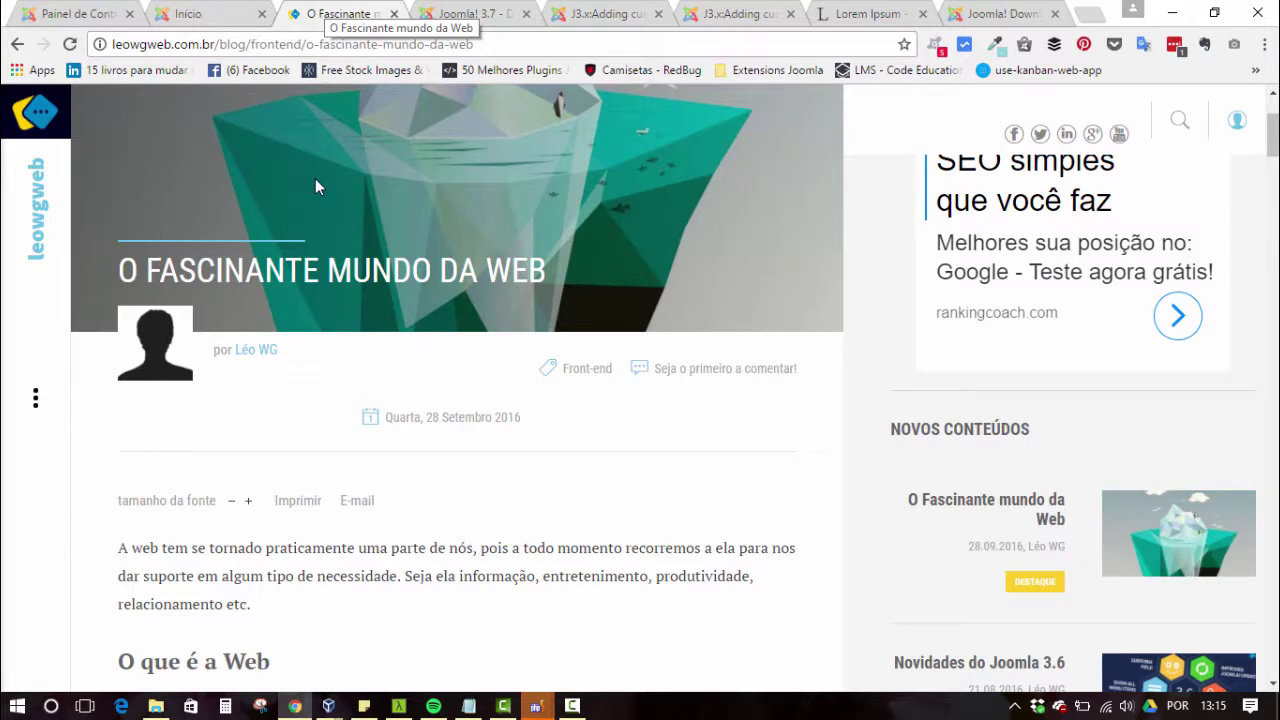
- Glance at the site's Início home page, then return to the Painel de Controle
{"action": "key", "text": "ctrl+shift+Tab"}
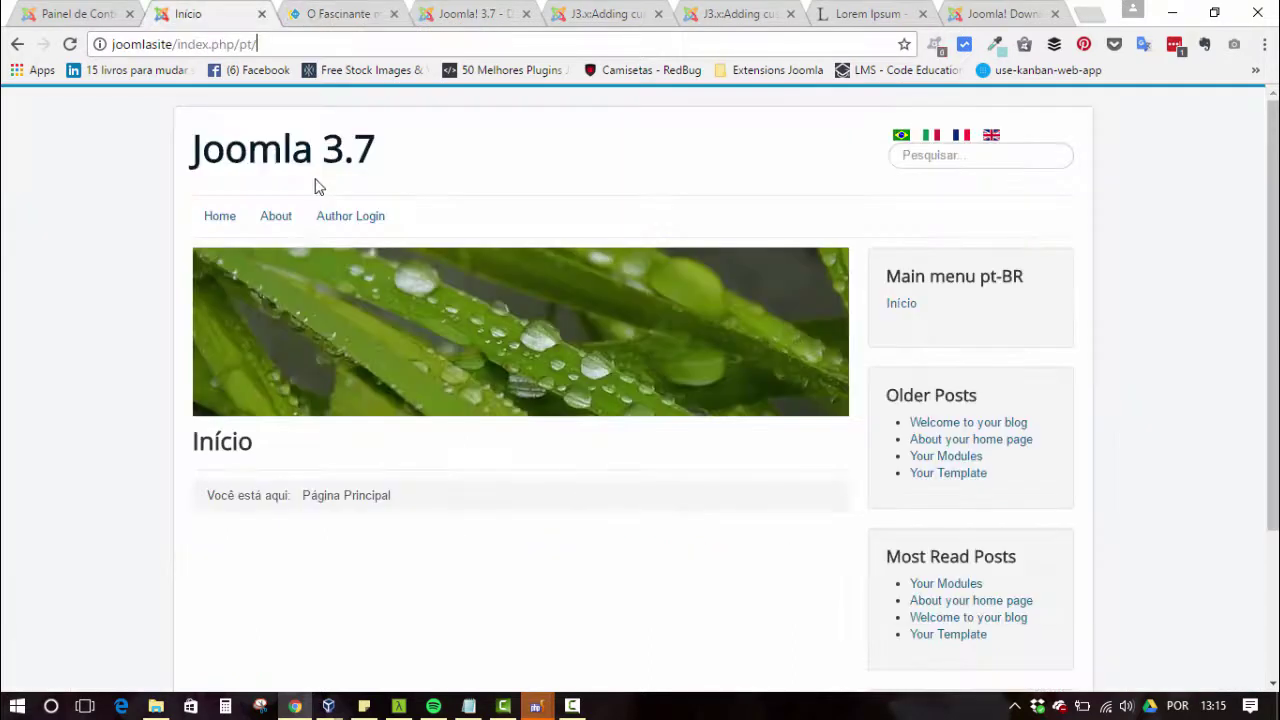
{"action": "key", "text": "ctrl+shift+Tab"}
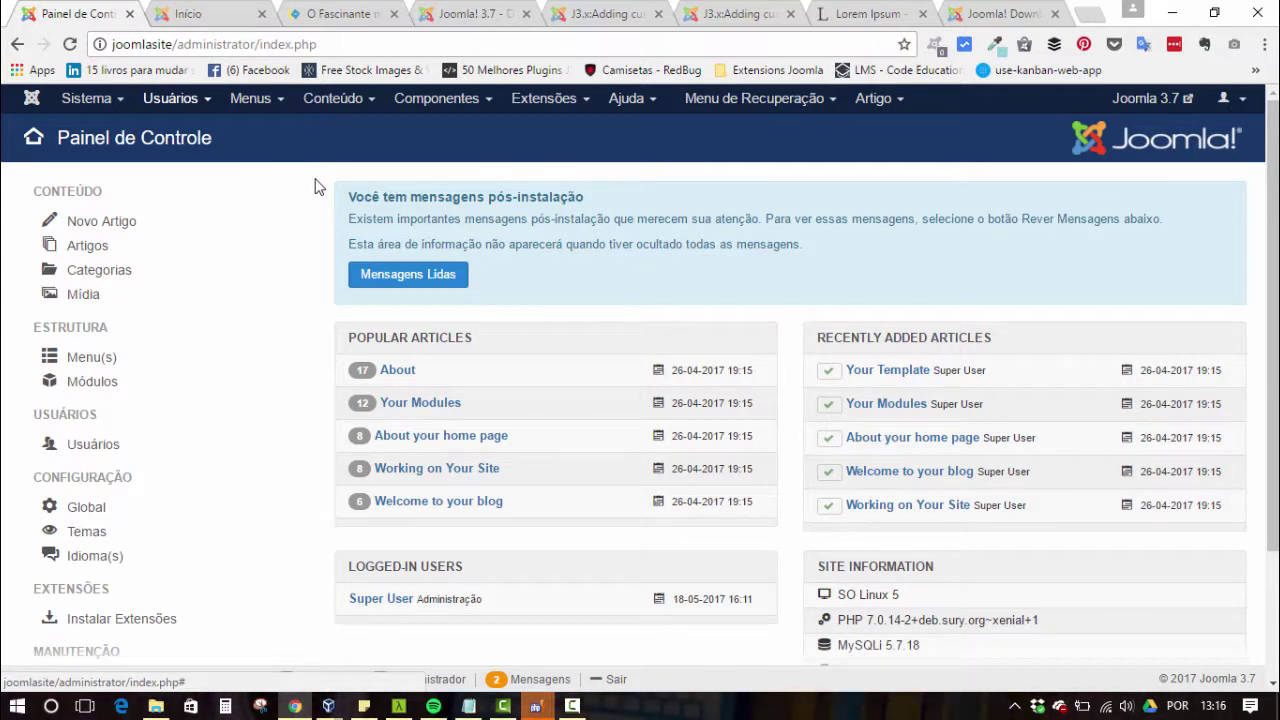
- Go from Usuários > Campos to Grupos de Campos and start a new field group
{"action": "left_click", "coordinate": [170, 98]}
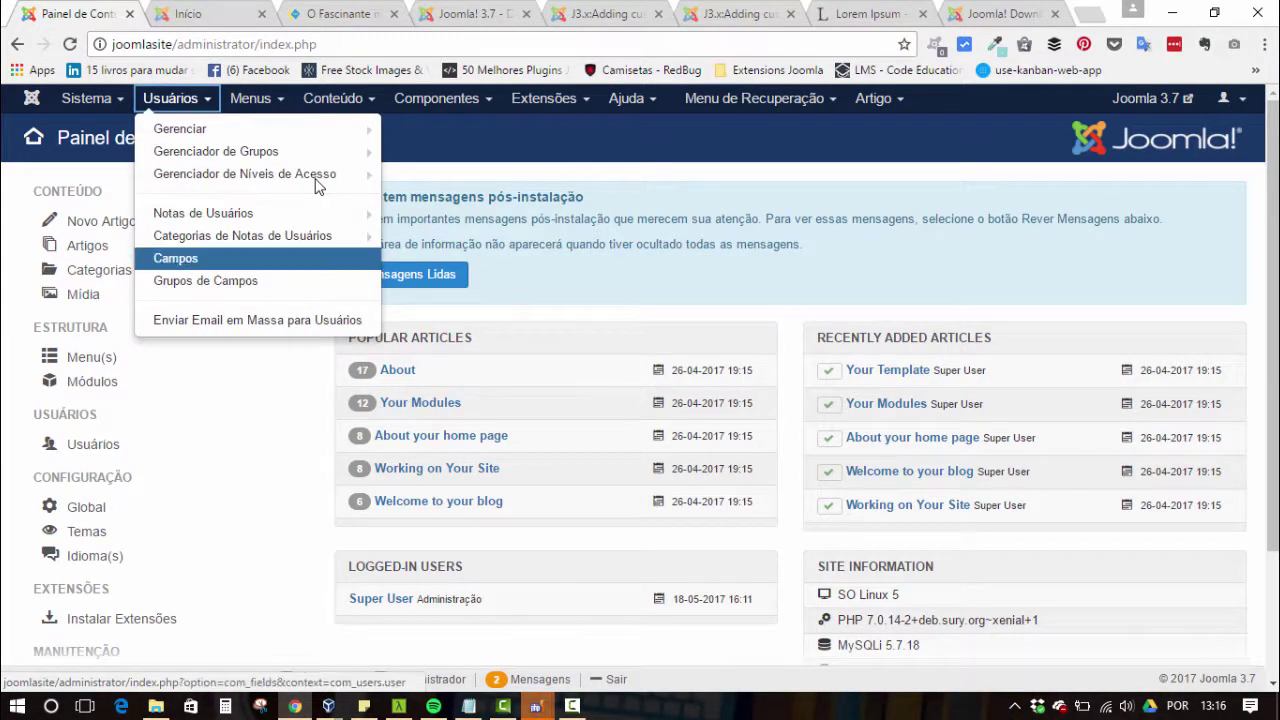
{"action": "left_click", "coordinate": [175, 258]}
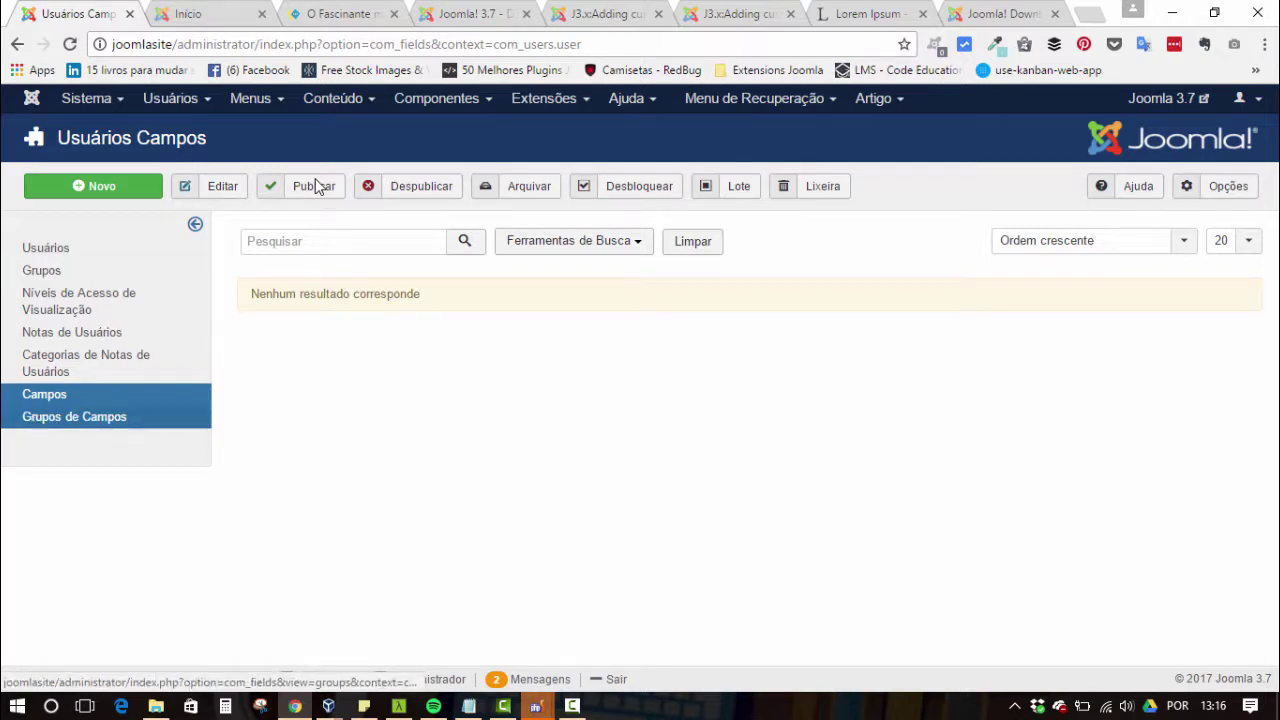
{"action": "left_click", "coordinate": [74, 416]}
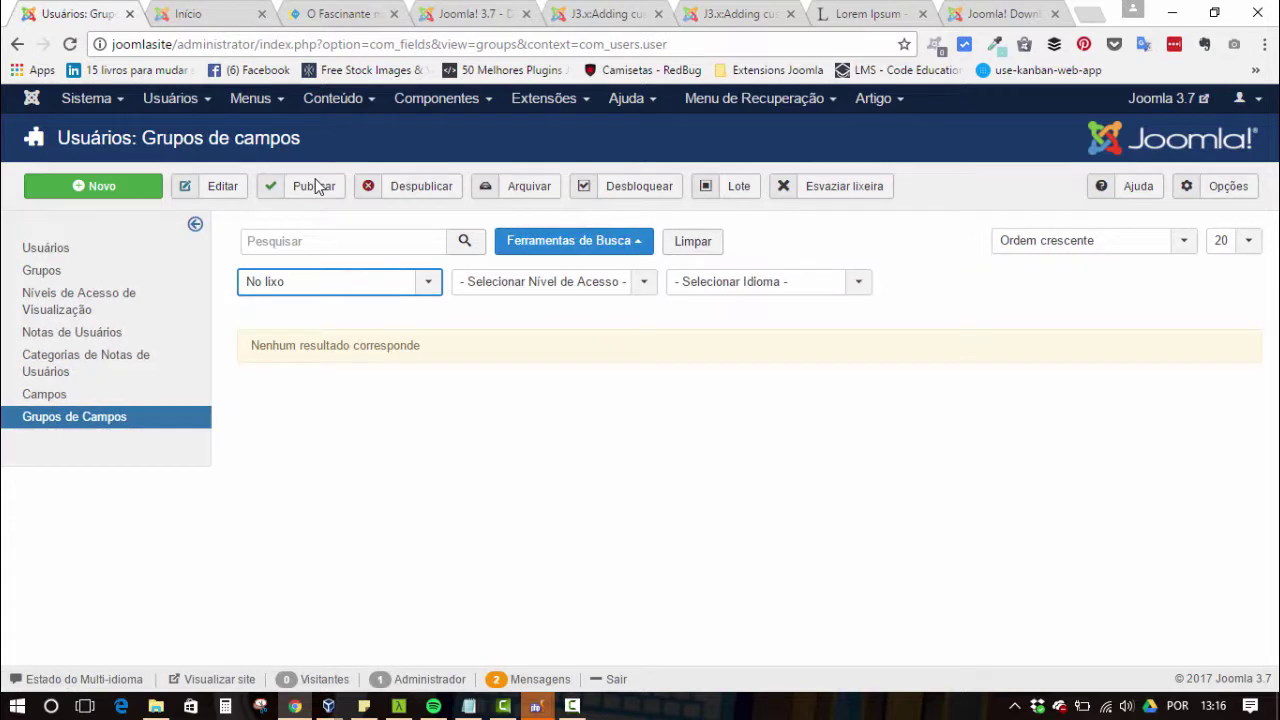
{"action": "key", "text": "Return"}
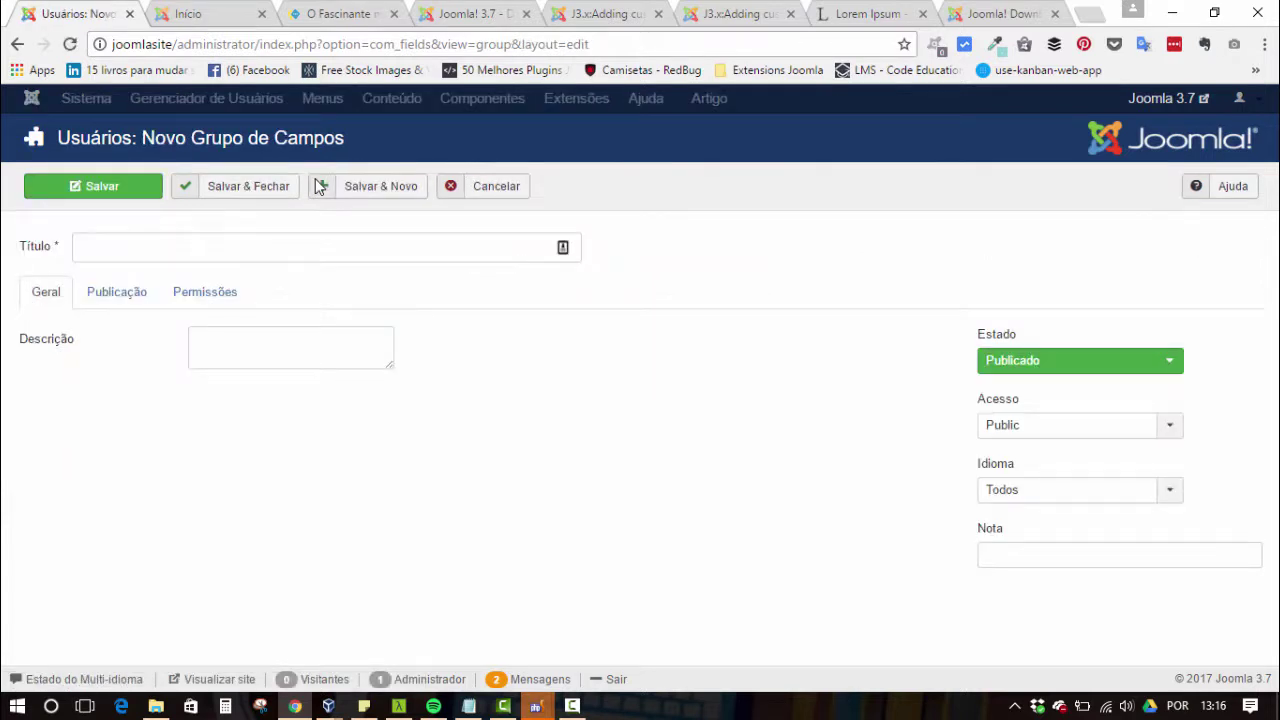
- Title the new field group Avatar and set its Editar Valor permission to Permitido
{"action": "type", "text": "Avatar"}
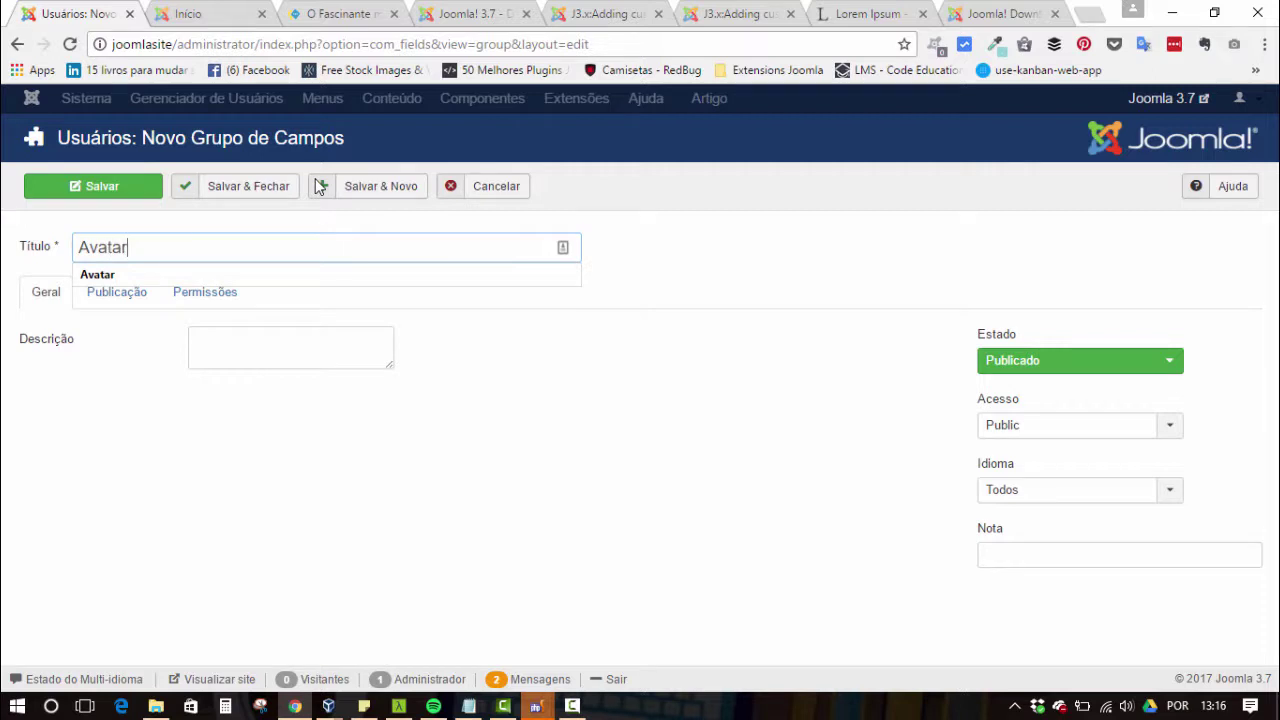
{"action": "key", "text": "Tab"}
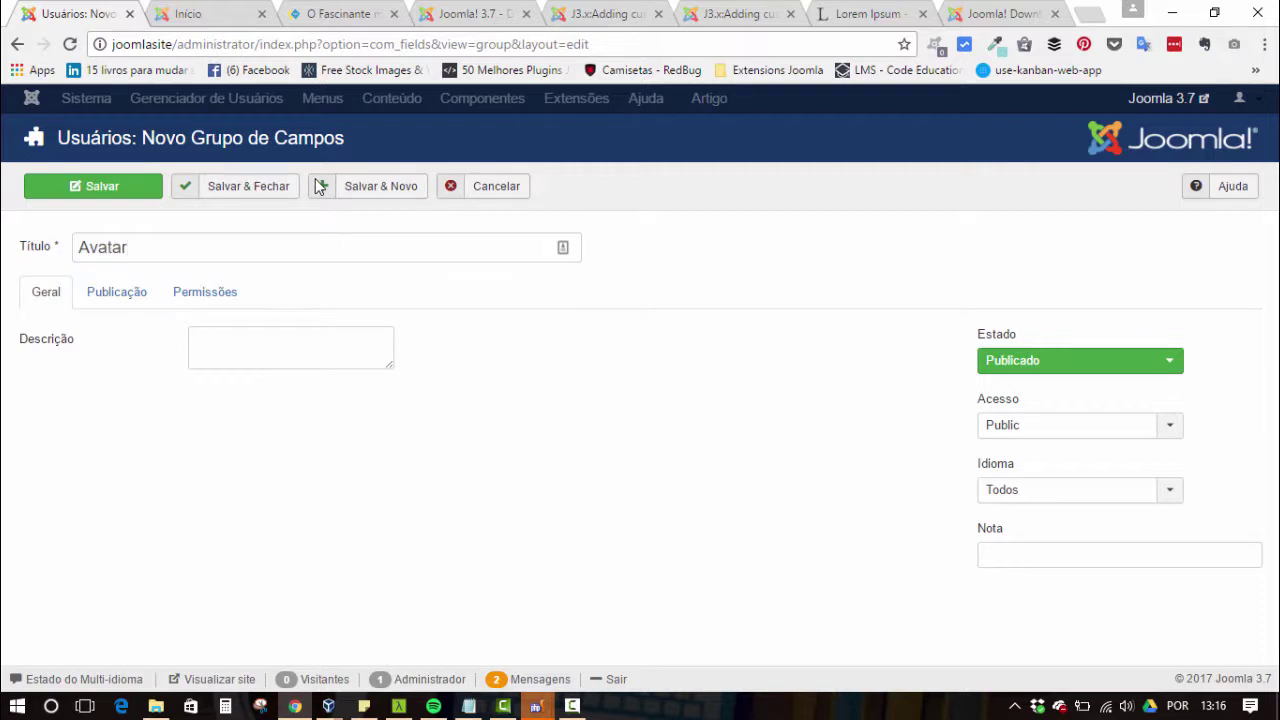
{"action": "key", "text": "Tab"}
{"action": "key", "text": "Return"}
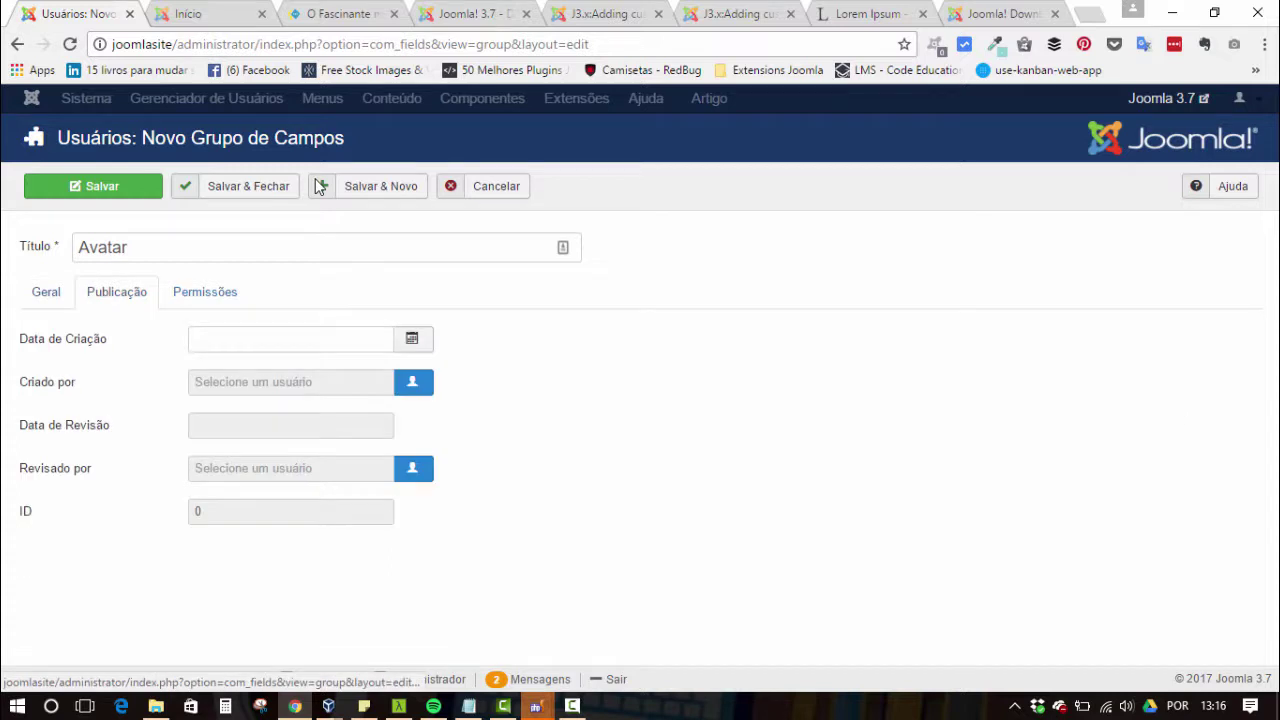
{"action": "key", "text": "shift+Tab"}
{"action": "key", "text": "Return"}
{"action": "key", "text": "Tab"}
{"action": "key", "text": "Tab"}
{"action": "key", "text": "Return"}
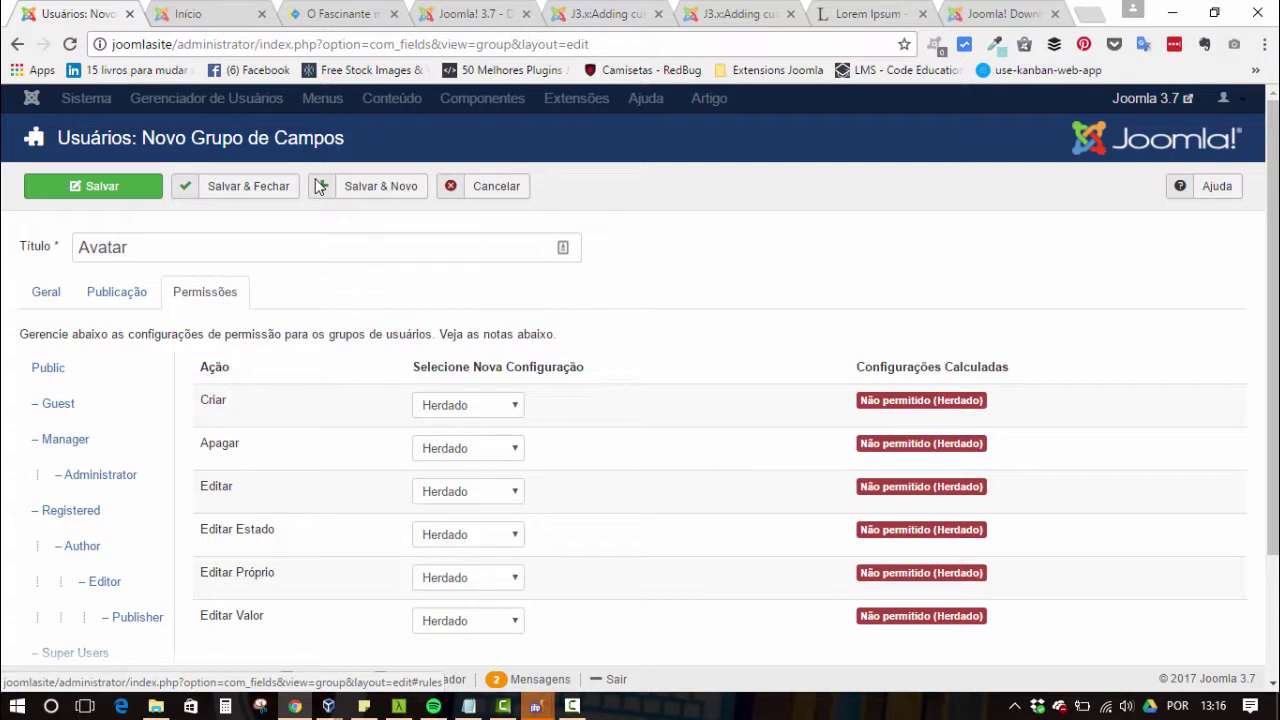
{"action": "key", "text": "Tab"}
{"action": "scroll", "coordinate": [318, 186], "scroll_direction": "down", "scroll_amount": 2}
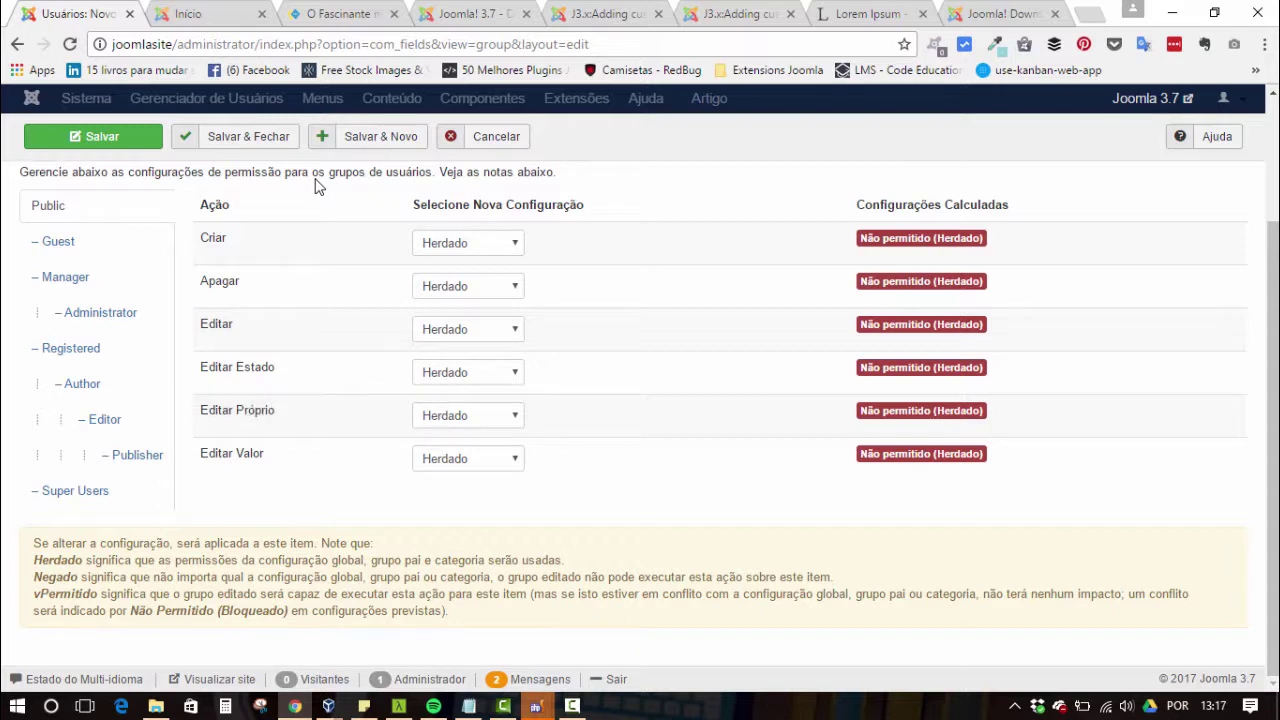
{"action": "key", "text": "Tab"}
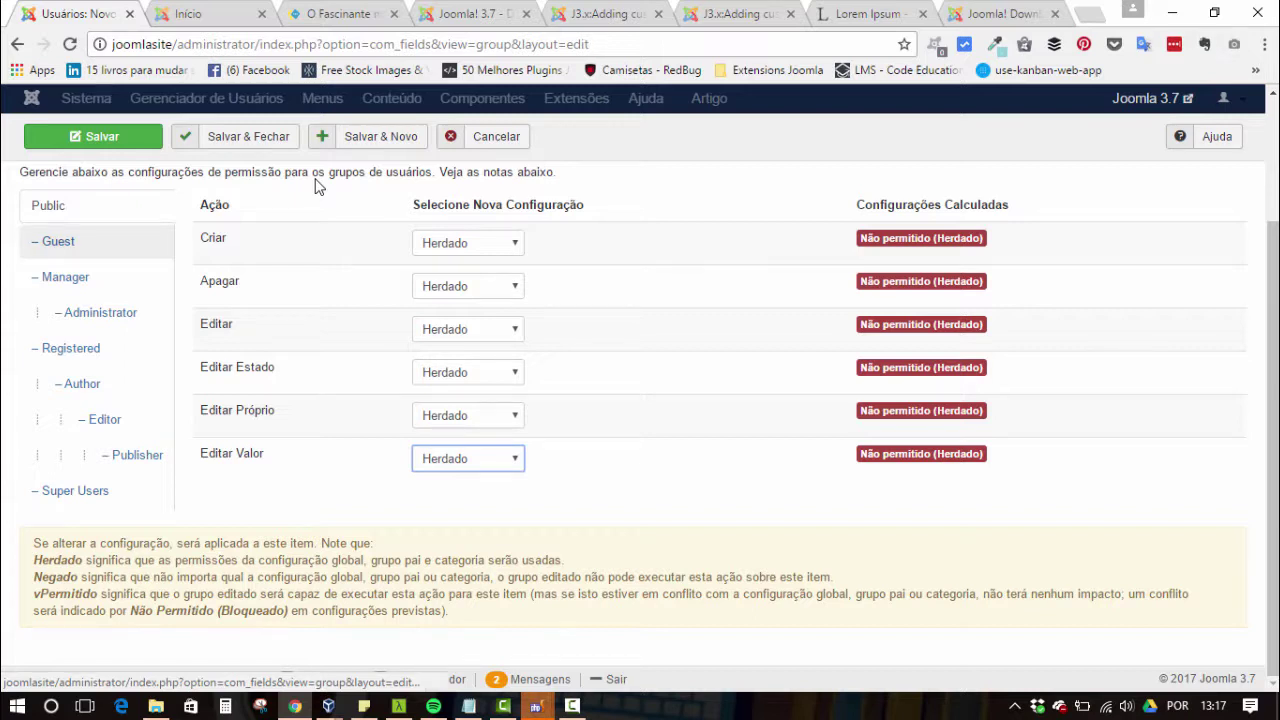
{"action": "key", "text": "alt+Down"}
{"action": "key", "text": "Down"}
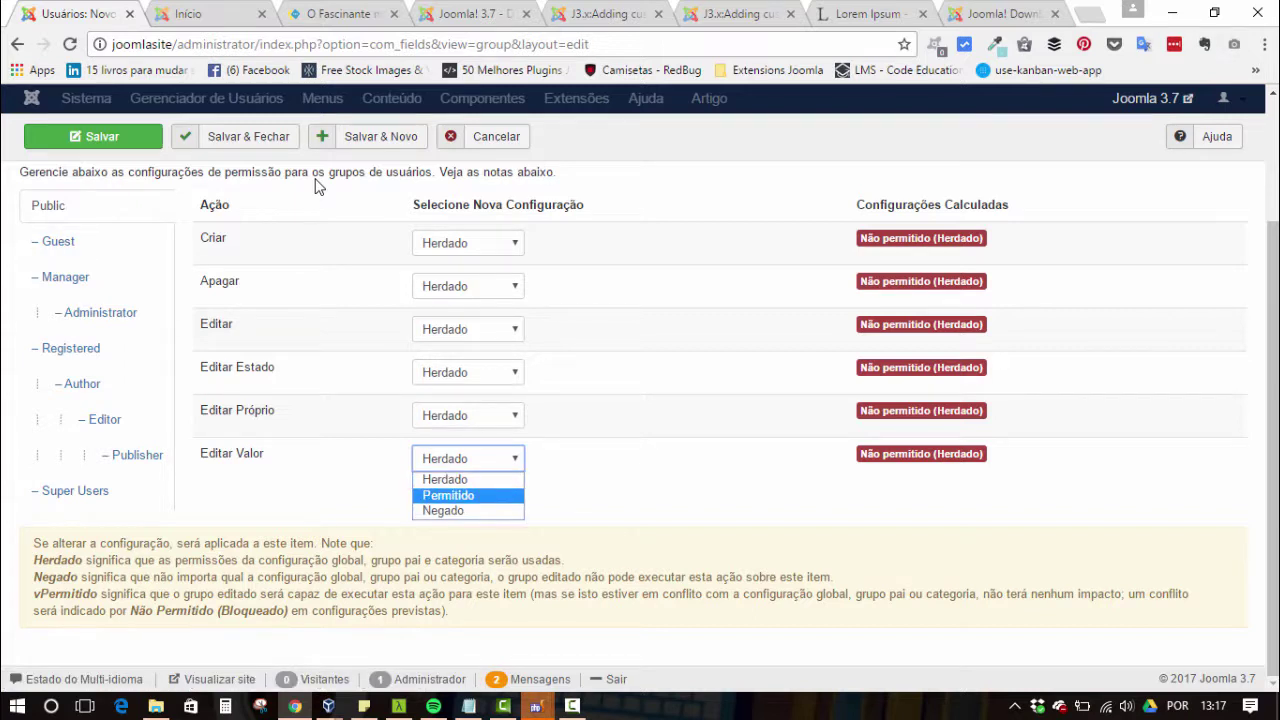
{"action": "key", "text": "Return"}
{"action": "scroll", "coordinate": [316, 186], "scroll_direction": "down", "scroll_amount": 2}
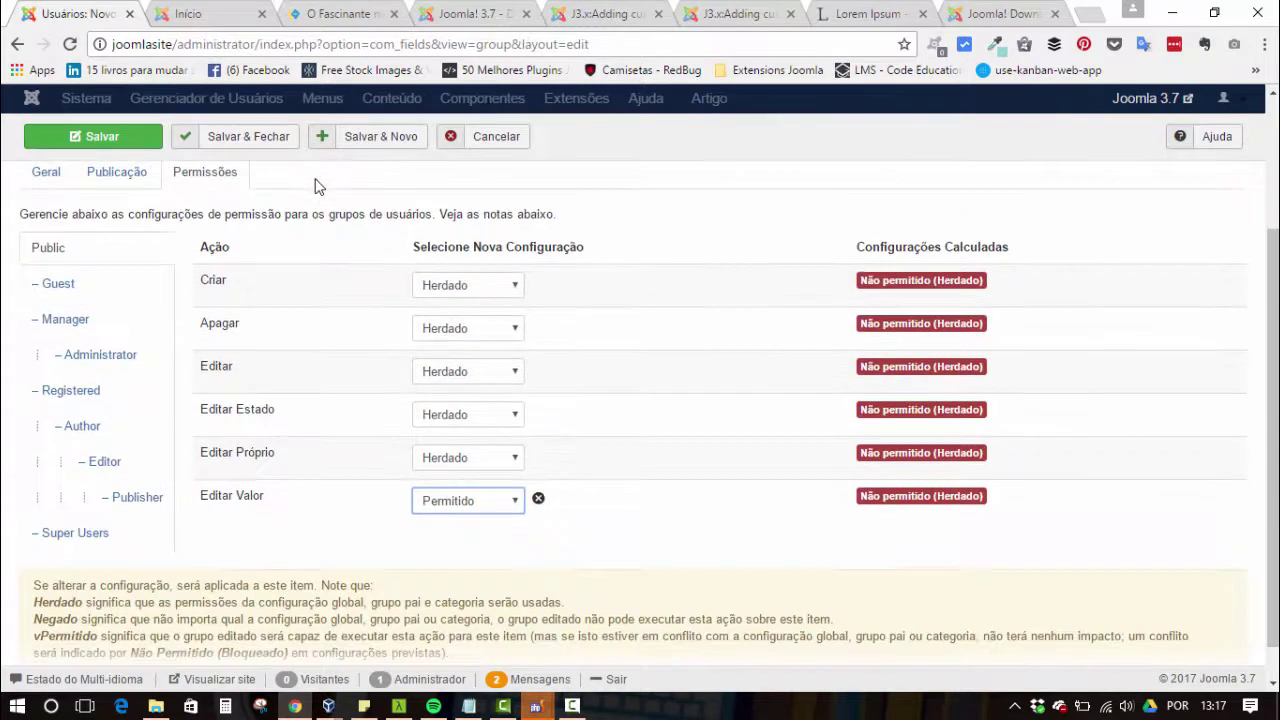
{"action": "scroll", "coordinate": [316, 186], "scroll_direction": "up", "scroll_amount": 2}
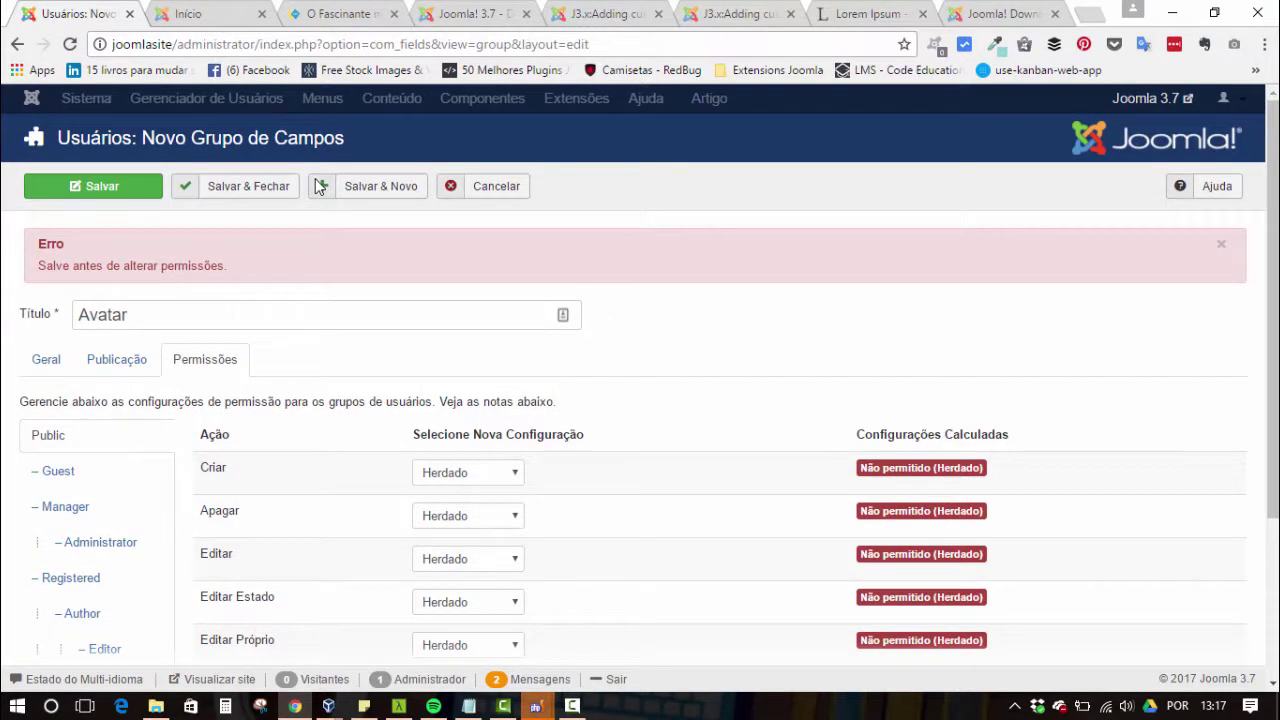
- Save the Avatar field group and close back to the Grupos de campos list
{"action": "key", "text": "Return"}
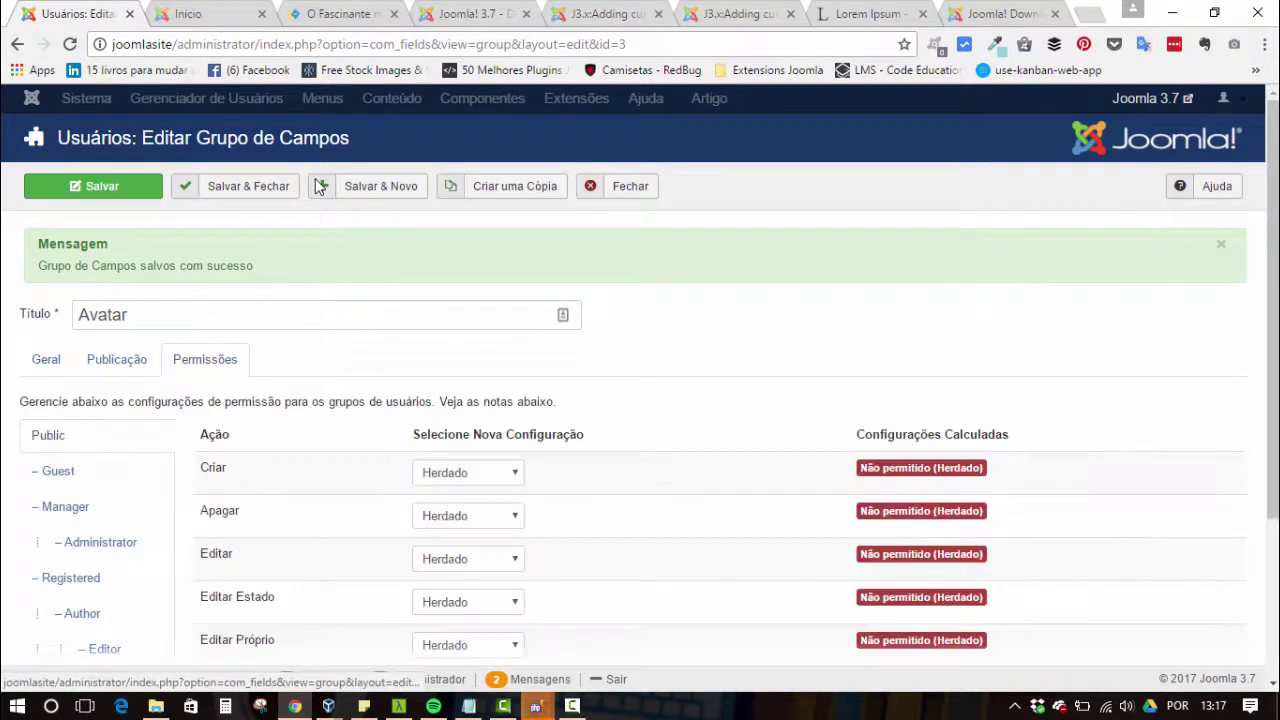
{"action": "scroll", "coordinate": [318, 187], "scroll_direction": "down", "scroll_amount": 2}
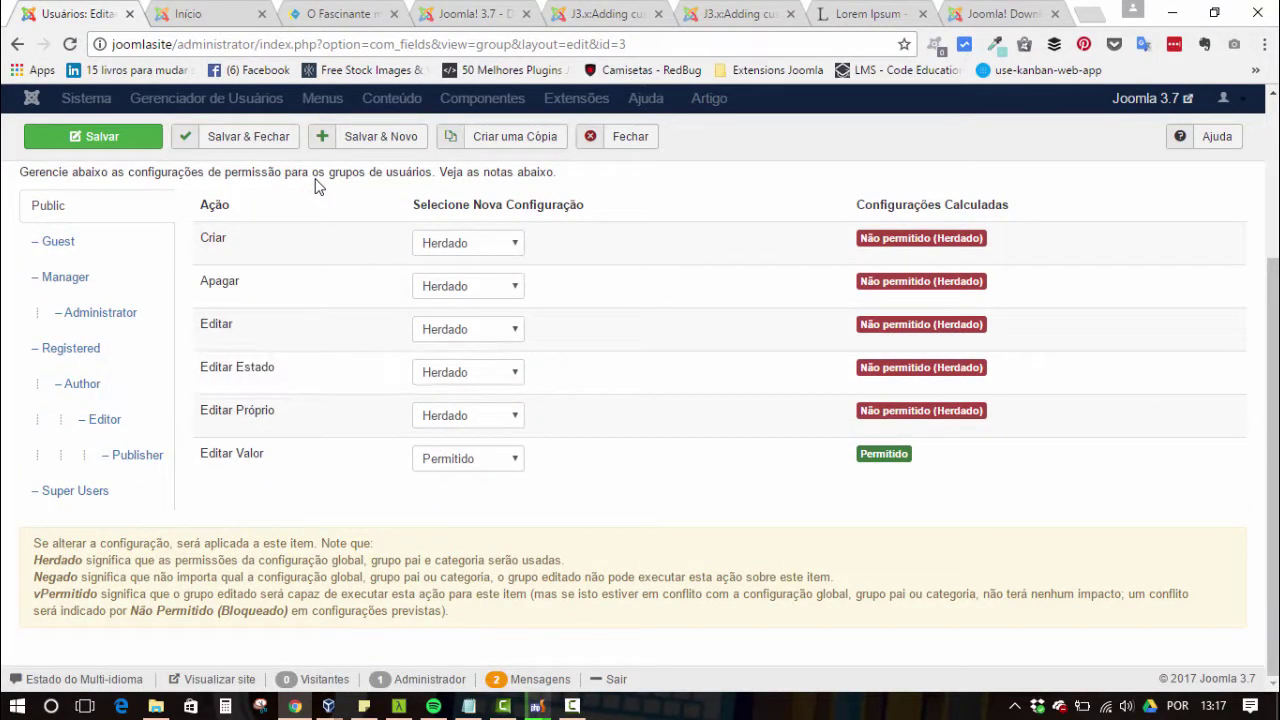
{"action": "scroll", "coordinate": [318, 187], "scroll_direction": "up", "scroll_amount": 2}
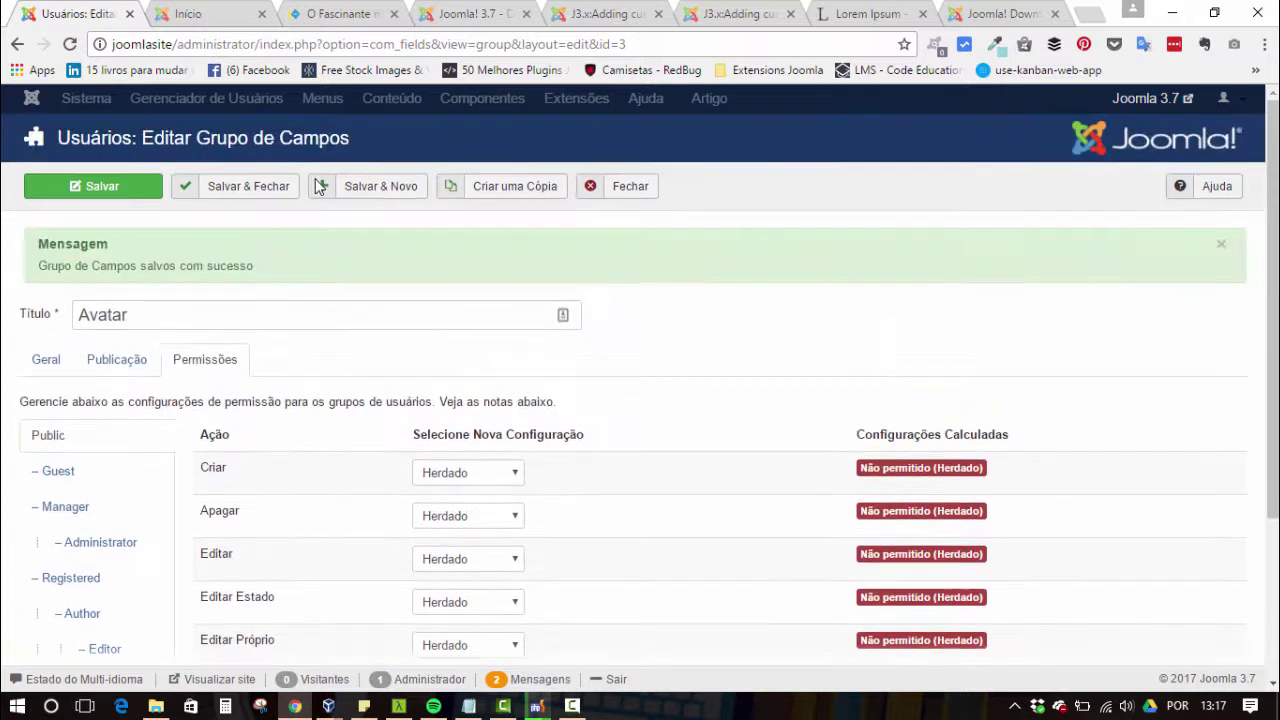
{"action": "key", "text": "Return"}
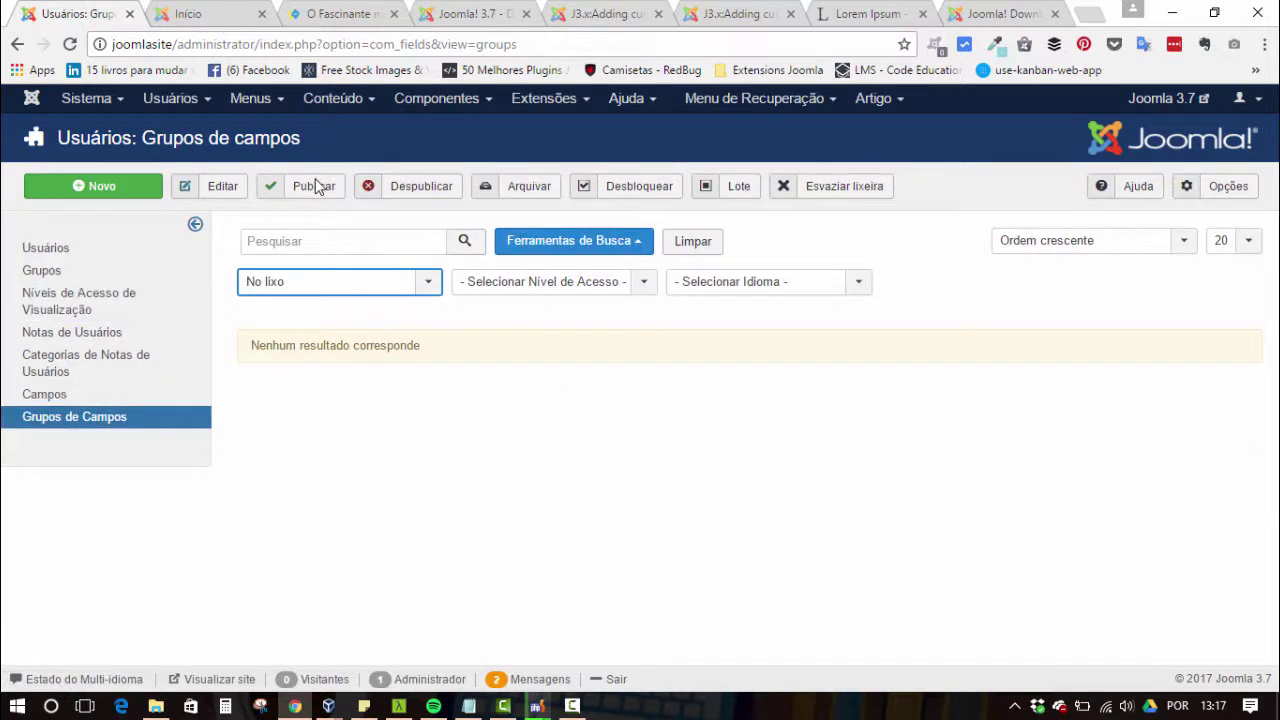
- Return to the custom user fields list and start a new field
{"action": "key", "text": "Tab"}
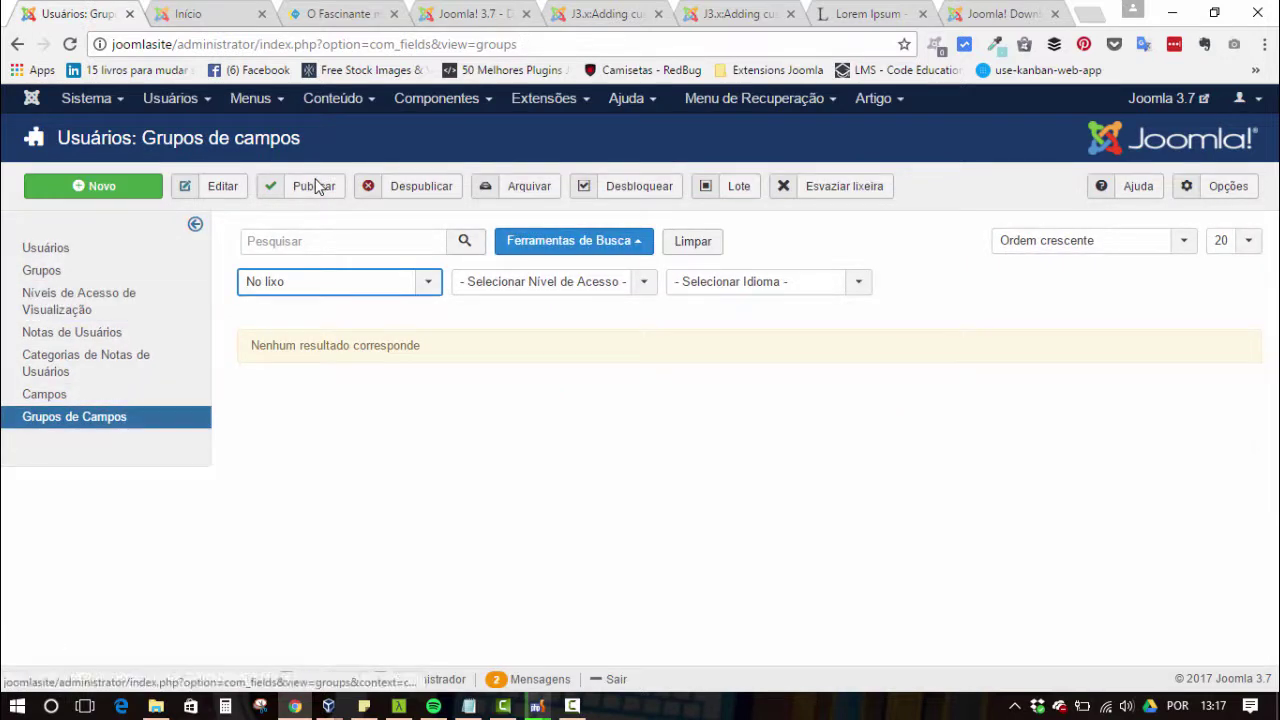
{"action": "key", "text": "shift+Tab"}
{"action": "key", "text": "Return"}
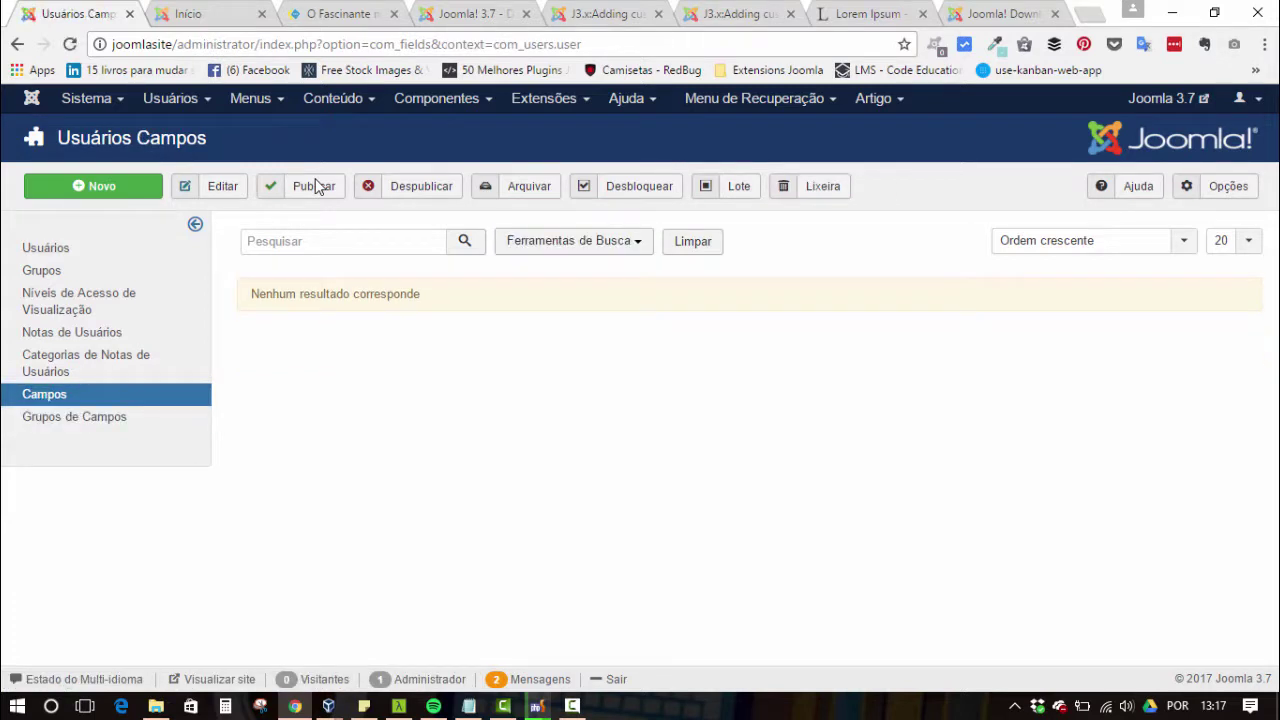
{"action": "key", "text": "Tab"}
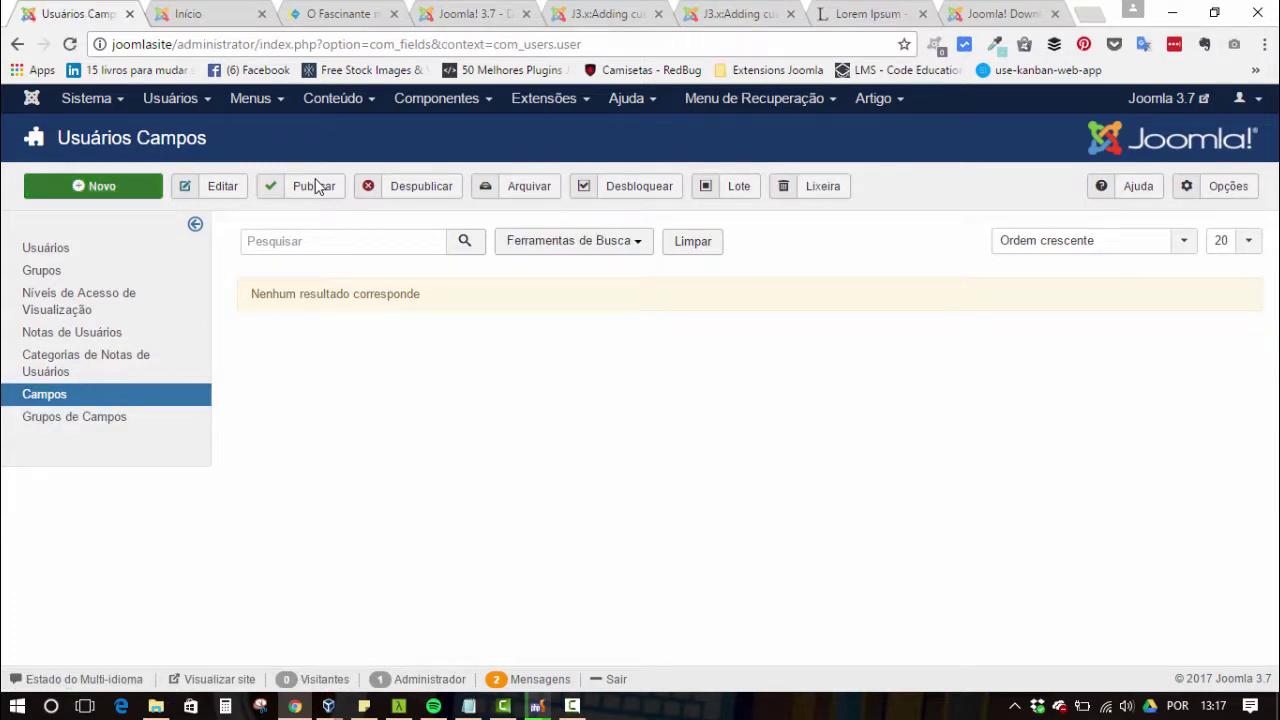
{"action": "key", "text": "Return"}
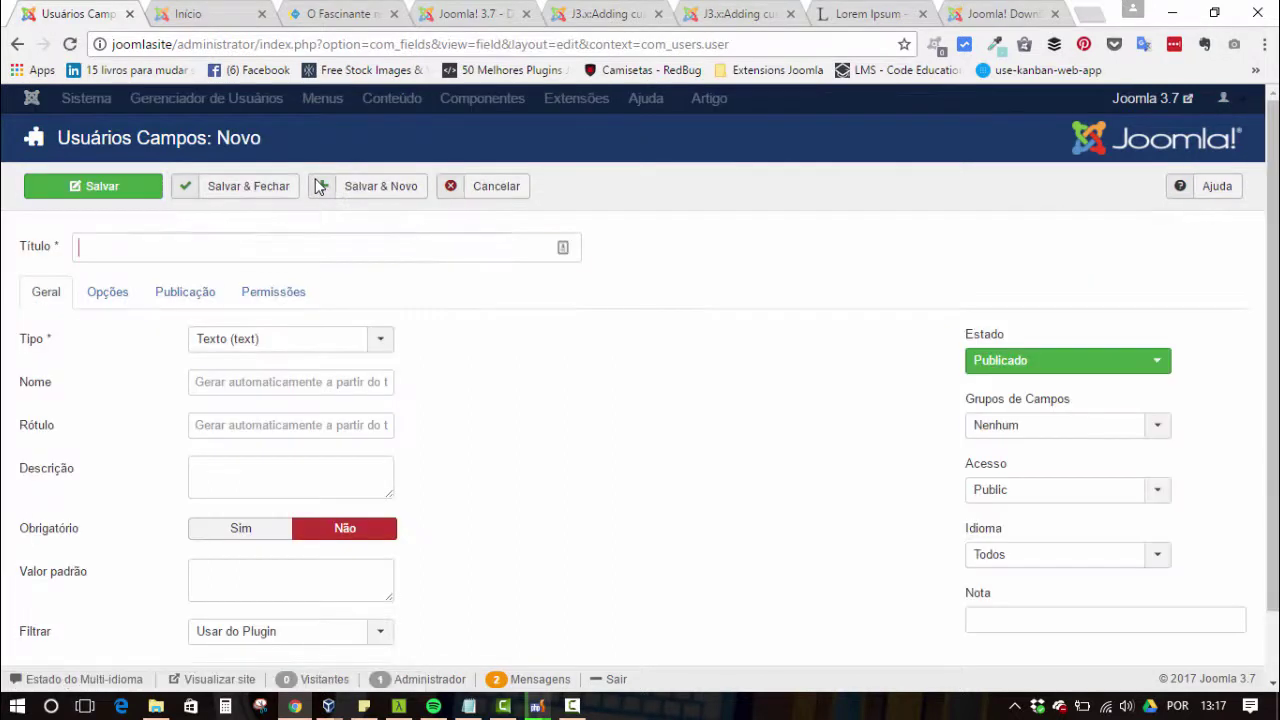
- Title the new field Avatar and set its type to Mídia (media)
{"action": "type", "text": "Avatar"}
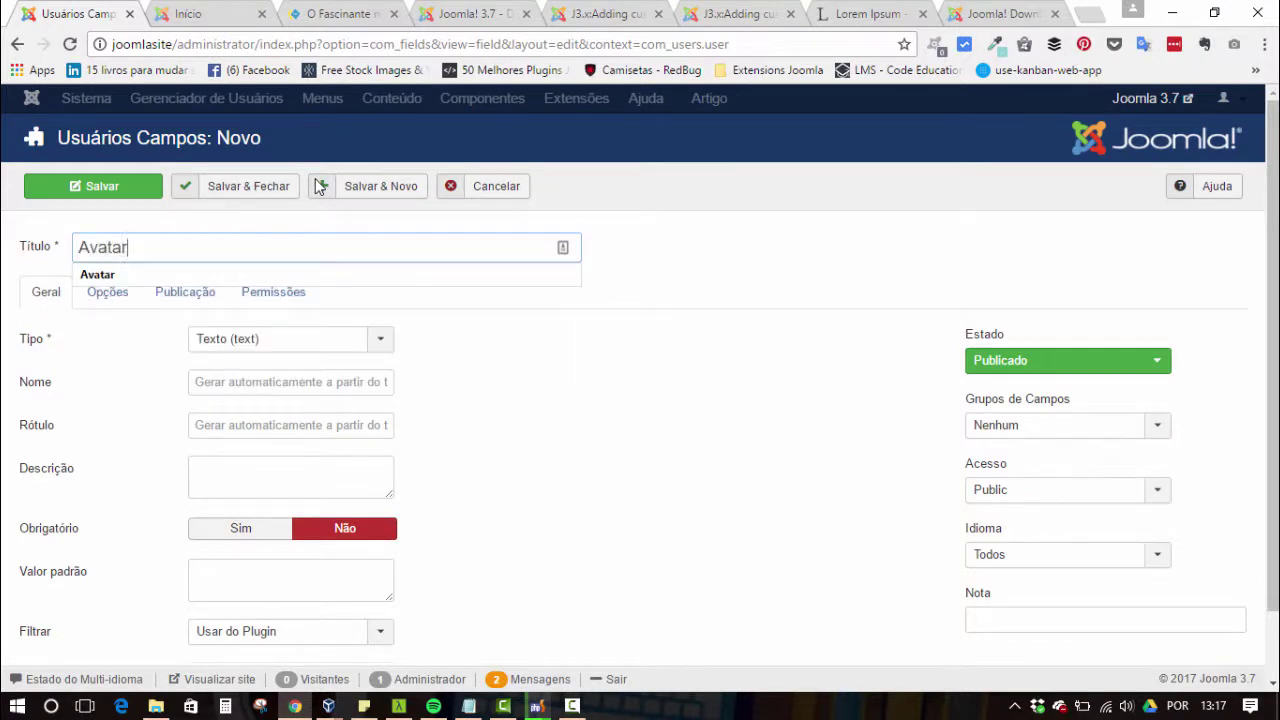
{"action": "key", "text": "Tab"}
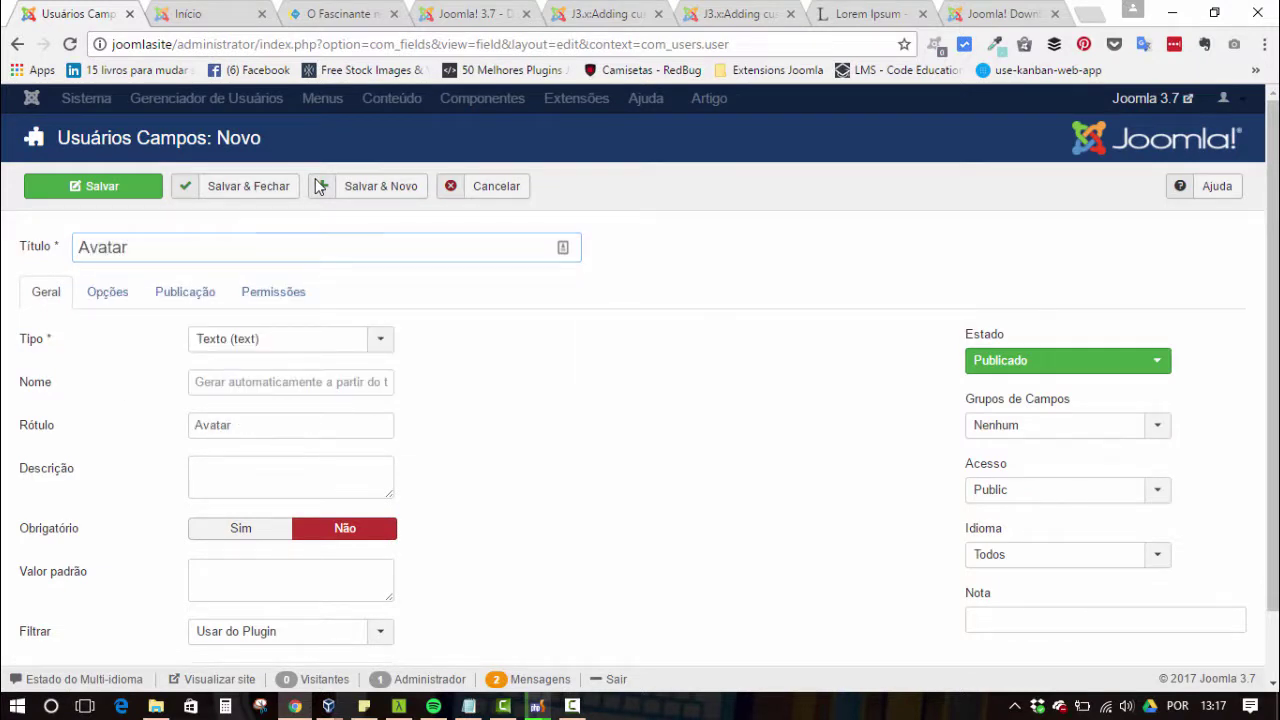
{"action": "key", "text": "Down"}
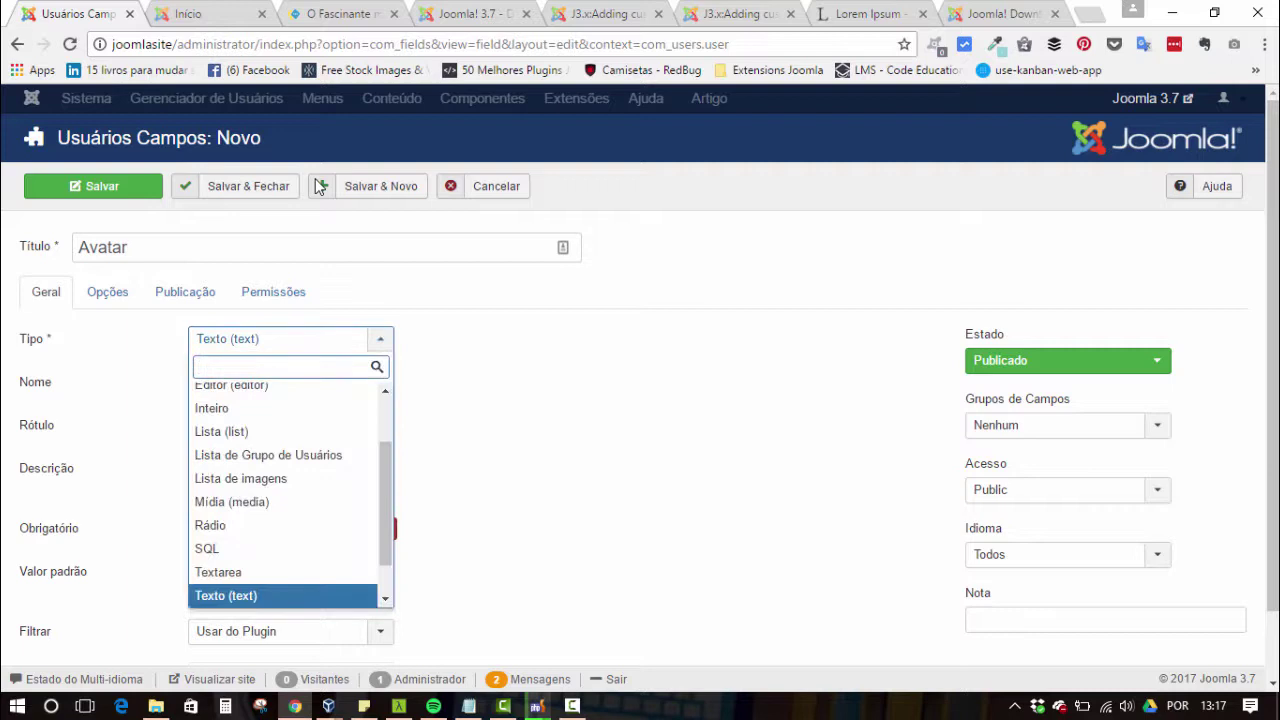
{"action": "key", "text": "Up"}
{"action": "key", "text": "Up"}
{"action": "key", "text": "Up"}
{"action": "key", "text": "Up"}
{"action": "key", "text": "Up"}
{"action": "key", "text": "Down"}
{"action": "key", "text": "Down"}
{"action": "key", "text": "Up"}
{"action": "key", "text": "Up"}
{"action": "key", "text": "Up"}
{"action": "key", "text": "Up"}
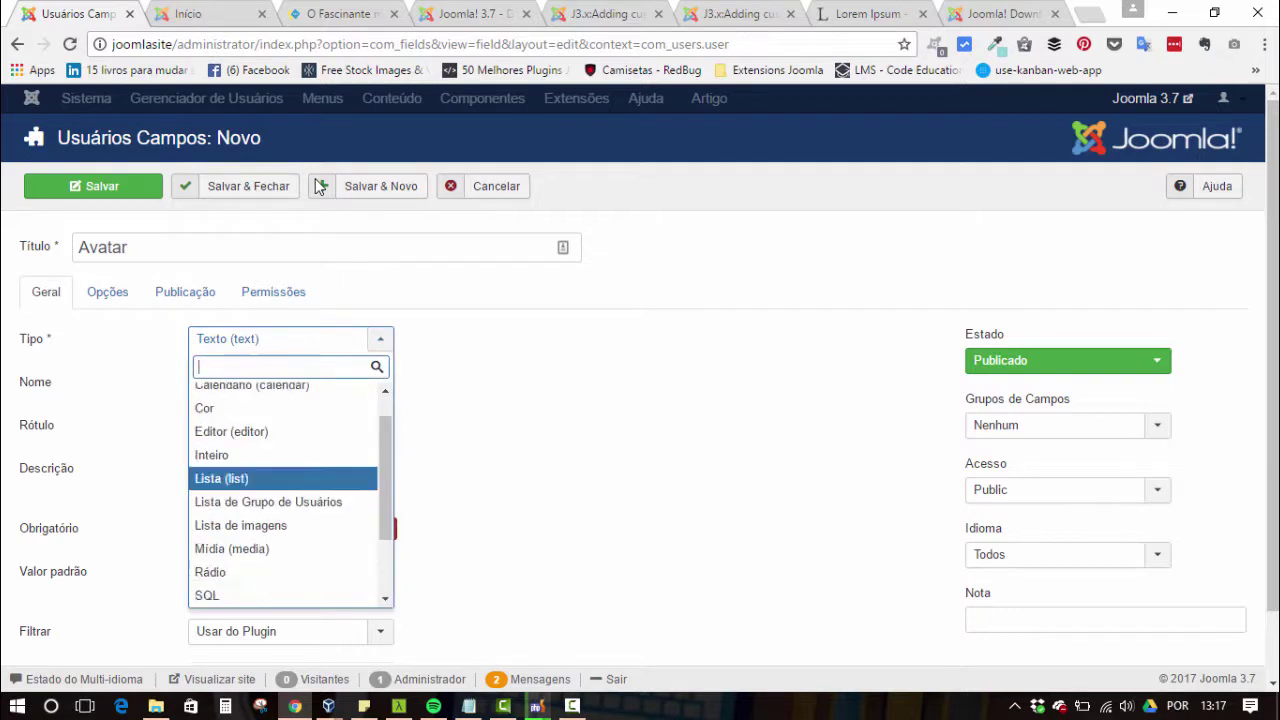
{"action": "key", "text": "Down"}
{"action": "key", "text": "Down"}
{"action": "key", "text": "Down"}
{"action": "key", "text": "Down"}
{"action": "key", "text": "Up"}
{"action": "key", "text": "Return"}
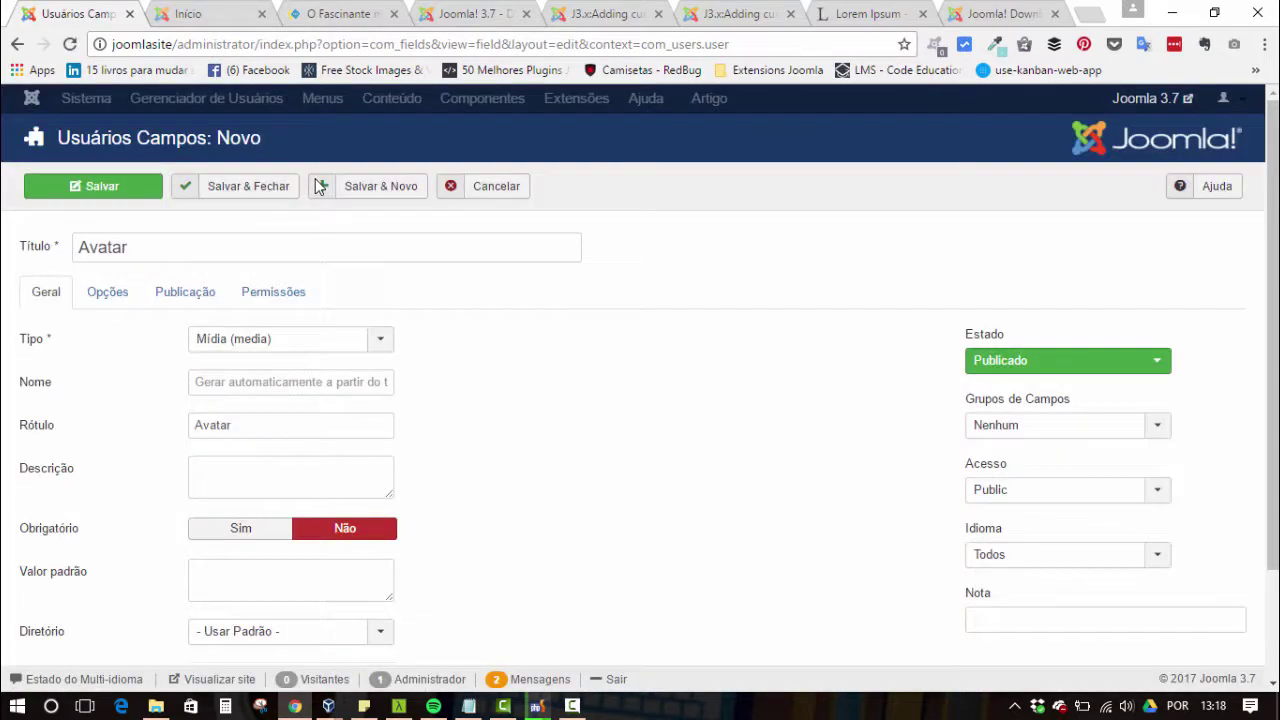
- Look over the Avatar field's description and image directory, then bring up its Opções section
{"action": "scroll", "coordinate": [318, 187], "scroll_direction": "down", "scroll_amount": 1}
{"action": "key", "text": "Tab"}
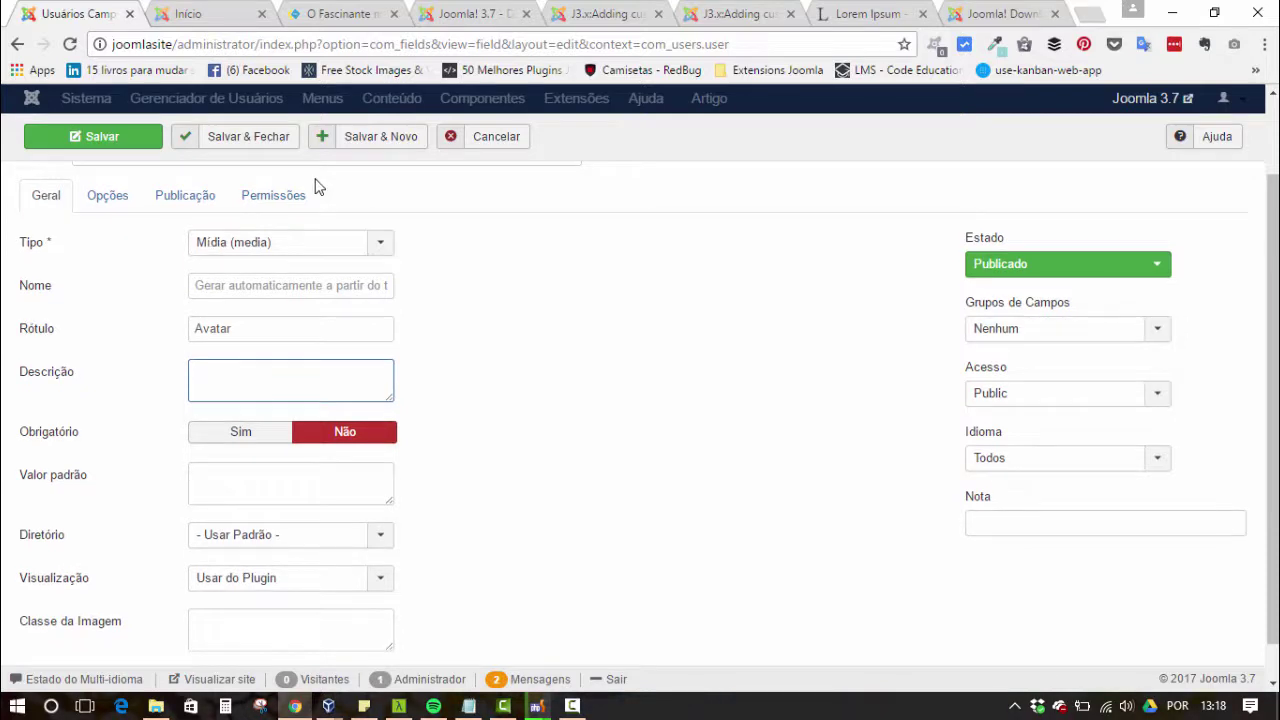
{"action": "scroll", "coordinate": [318, 187], "scroll_direction": "down", "scroll_amount": 1}
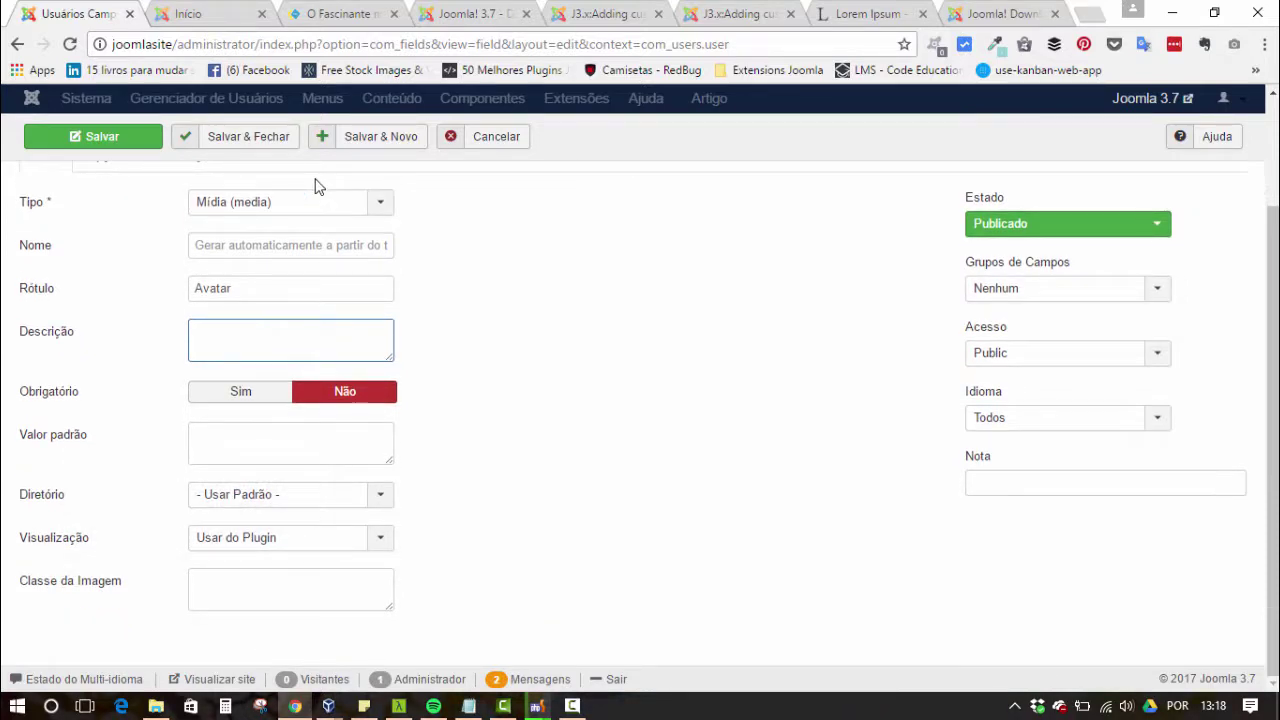
{"action": "key", "text": "Tab"}
{"action": "key", "text": "Tab"}
{"action": "key", "text": "Tab"}
{"action": "key", "text": "Escape"}
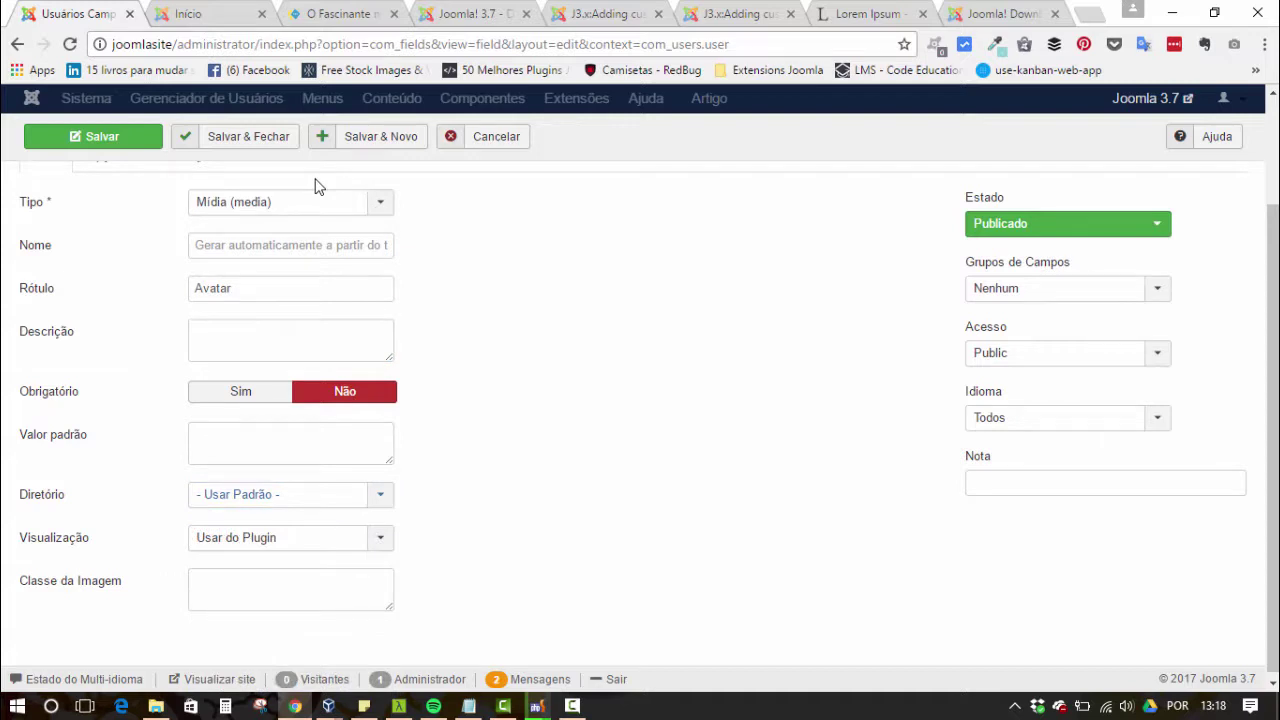
{"action": "key", "text": "shift+Tab"}
{"action": "key", "text": "shift+Tab"}
{"action": "key", "text": "shift+Tab"}
{"action": "key", "text": "shift+Tab"}
{"action": "key", "text": "shift+Tab"}
{"action": "key", "text": "shift+Tab"}
{"action": "key", "text": "shift+Tab"}
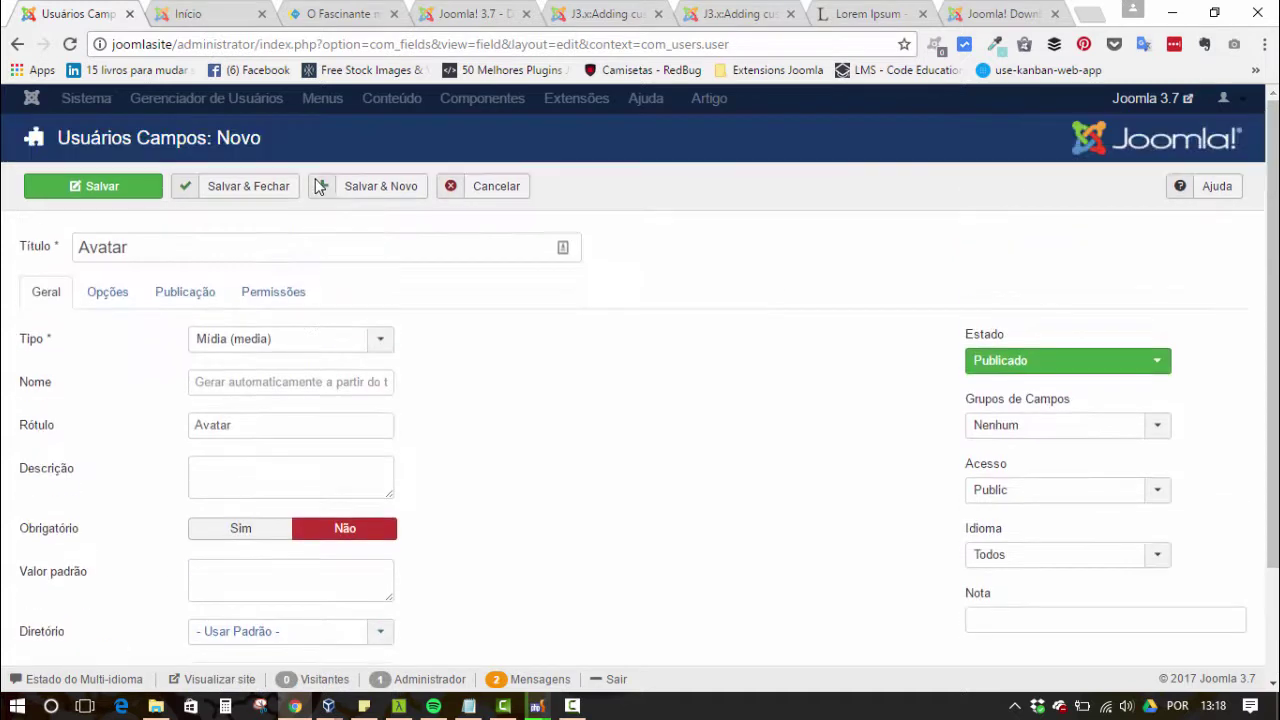
{"action": "key", "text": "Tab"}
{"action": "key", "text": "Tab"}
{"action": "key", "text": "Return"}
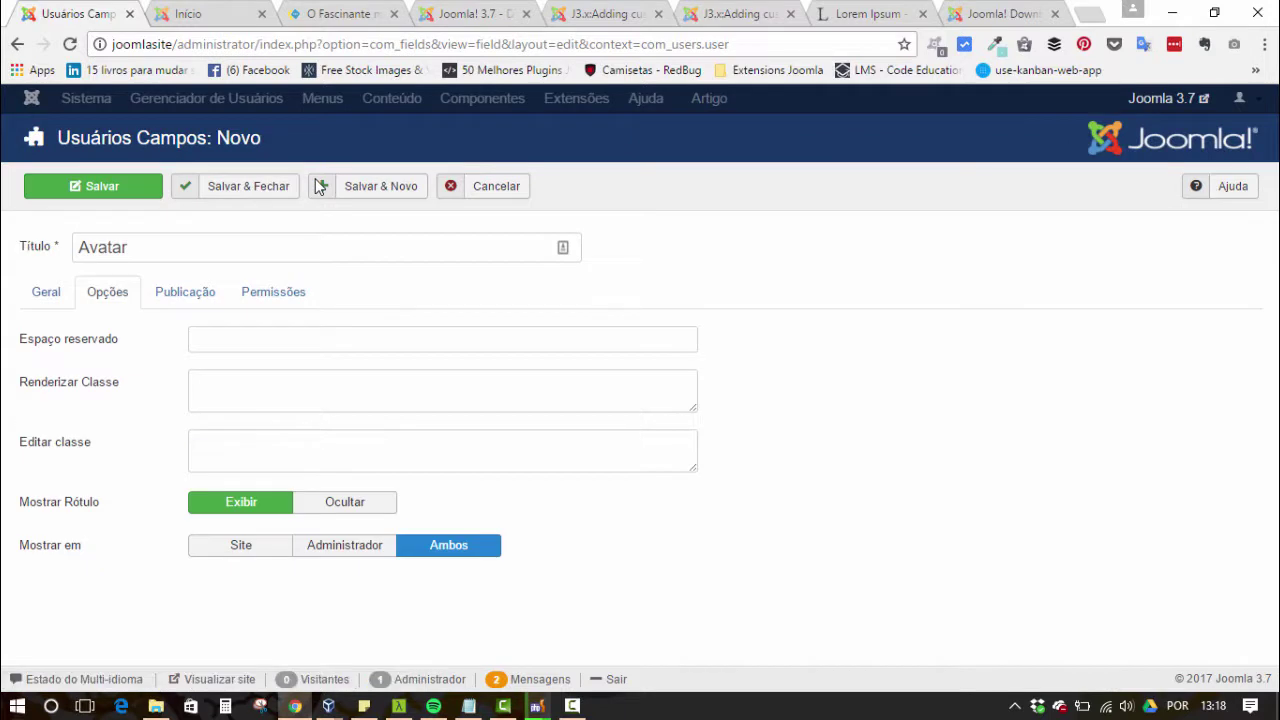
- Set the Avatar field's Editar Valor permission to Permitido
{"action": "key", "text": "Tab"}
{"action": "key", "text": "Right"}
{"action": "key", "text": "Right"}
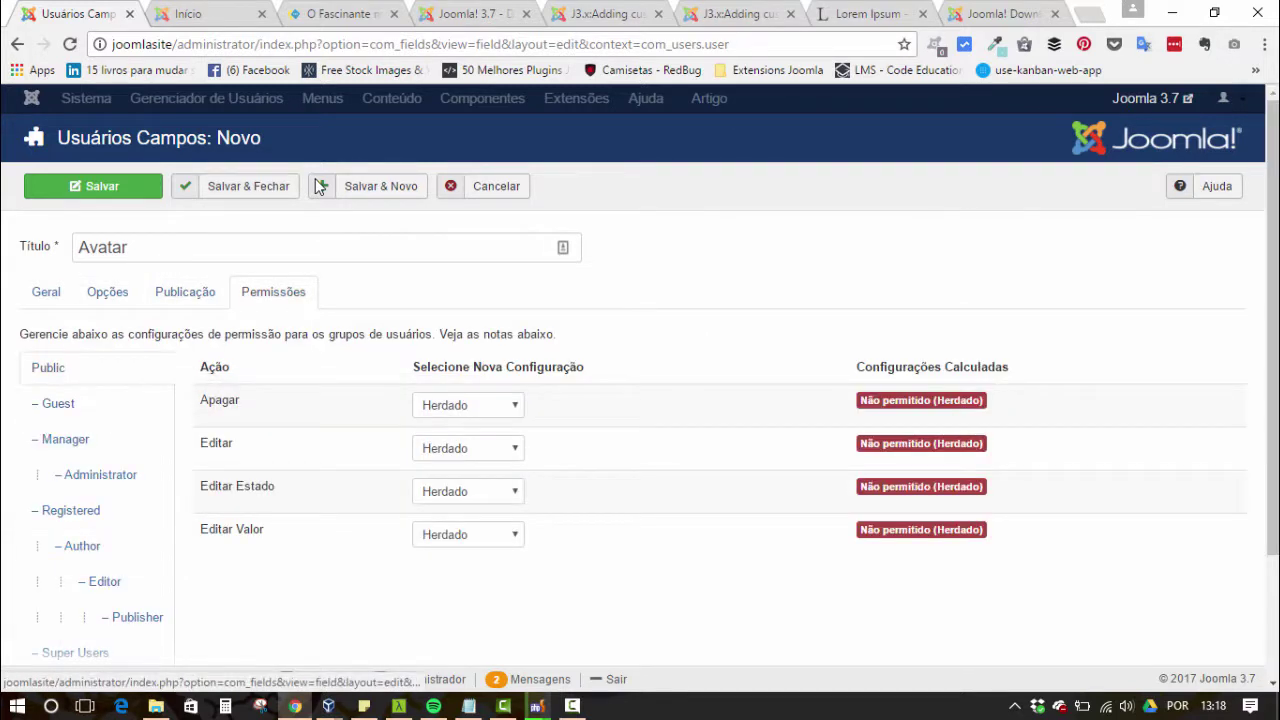
{"action": "key", "text": "Tab"}
{"action": "key", "text": "Tab"}
{"action": "key", "text": "Tab"}
{"action": "key", "text": "Tab"}
{"action": "key", "text": "alt+Down"}
{"action": "key", "text": "Down"}
{"action": "key", "text": "Down"}
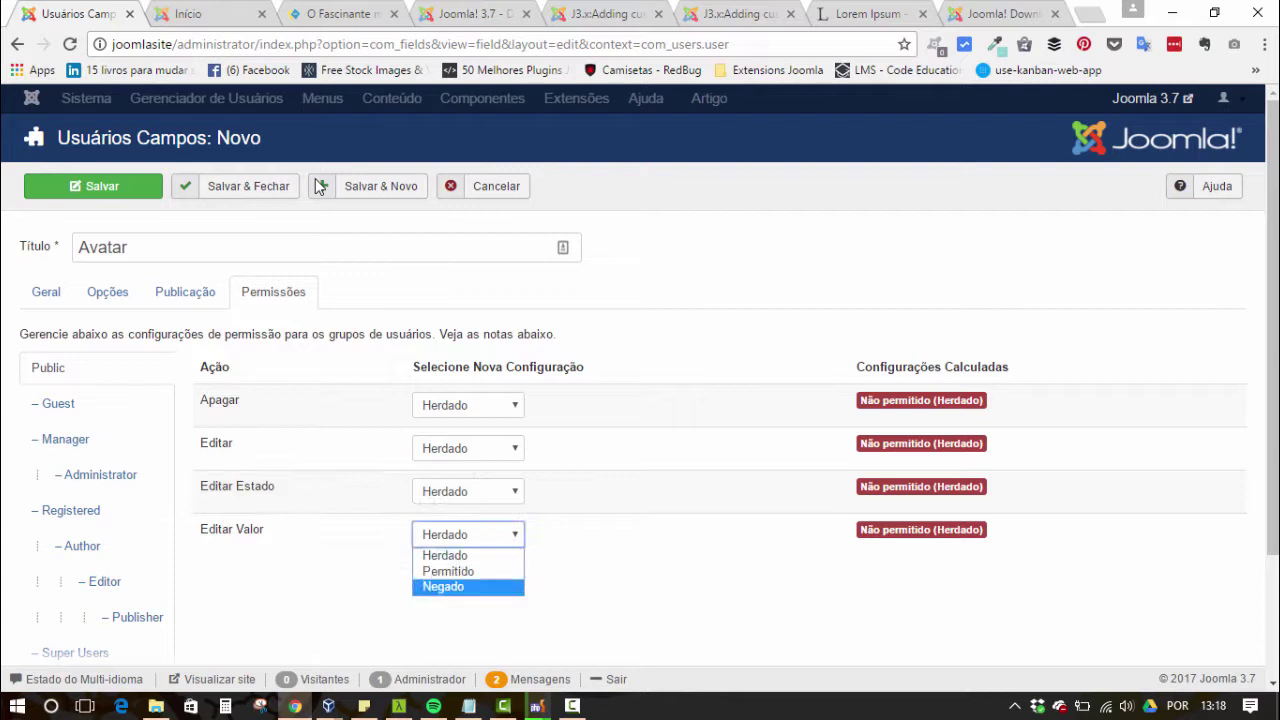
{"action": "key", "text": "Up"}
{"action": "key", "text": "Return"}
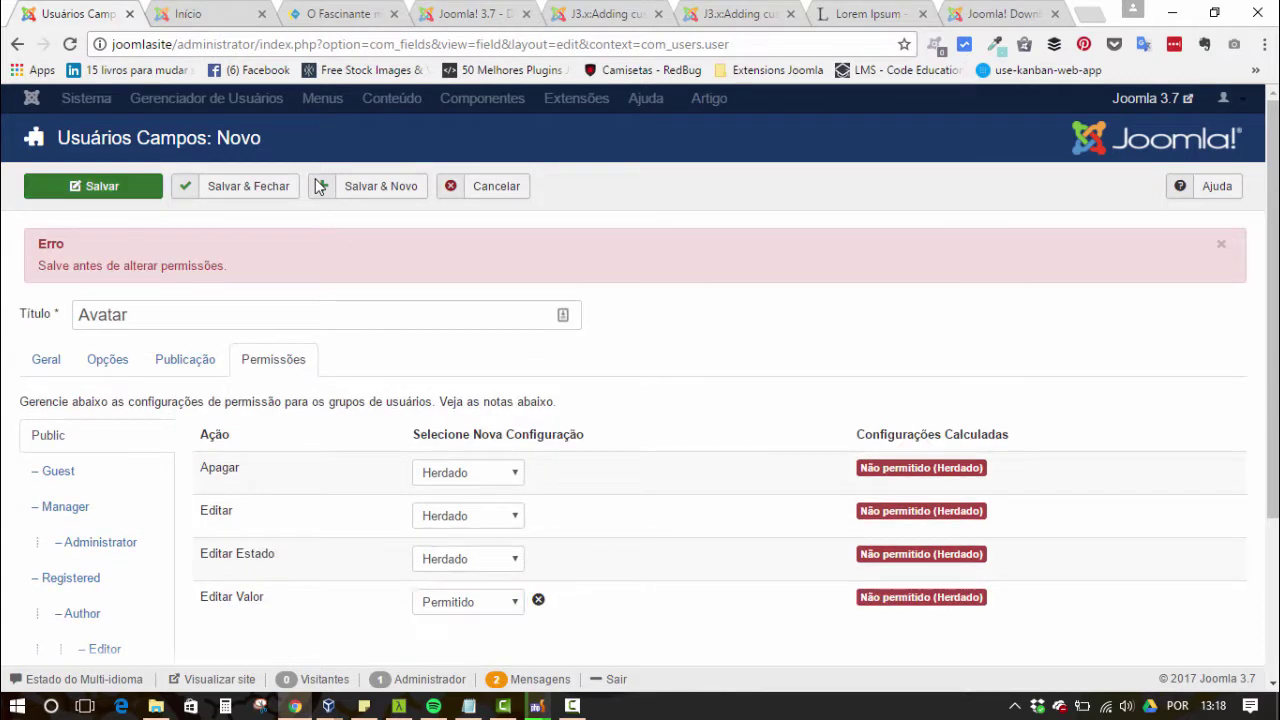
- Save the Avatar field, check the permission stuck, and start a blank new field
{"action": "key", "text": "Return"}
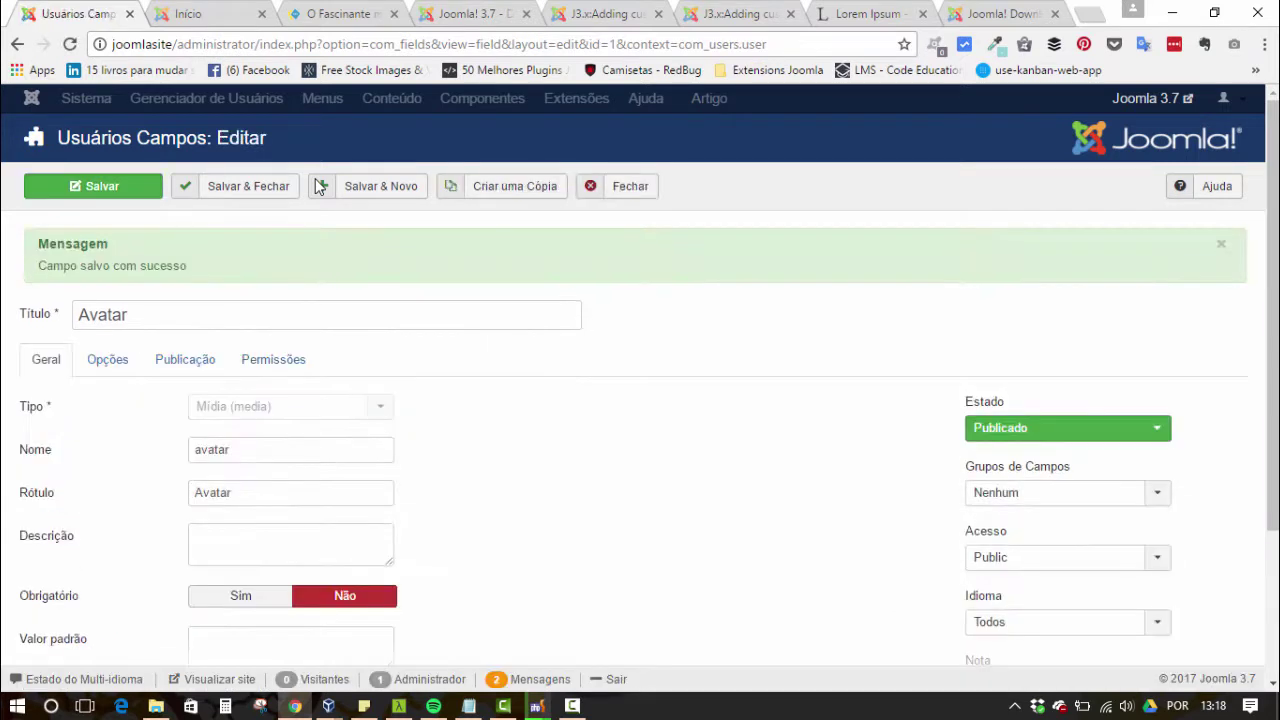
{"action": "scroll", "coordinate": [316, 186], "scroll_direction": "down", "scroll_amount": 3}
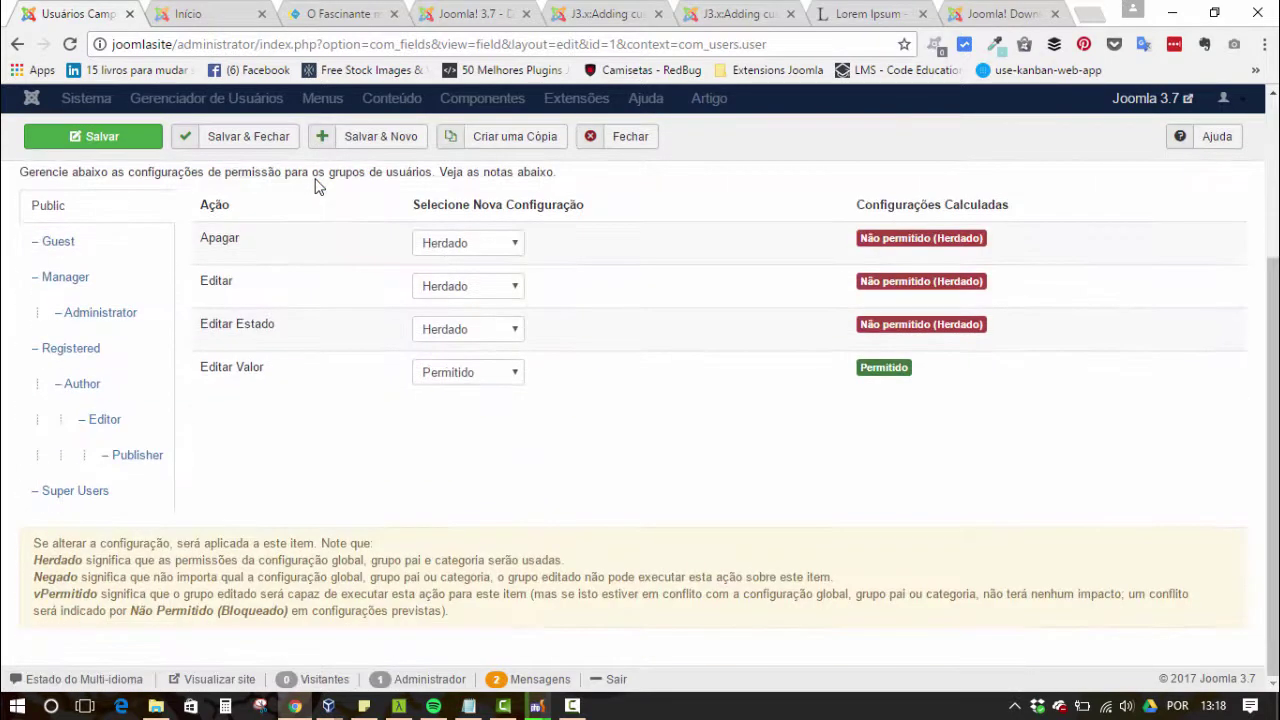
{"action": "scroll", "coordinate": [316, 186], "scroll_direction": "up", "scroll_amount": 1}
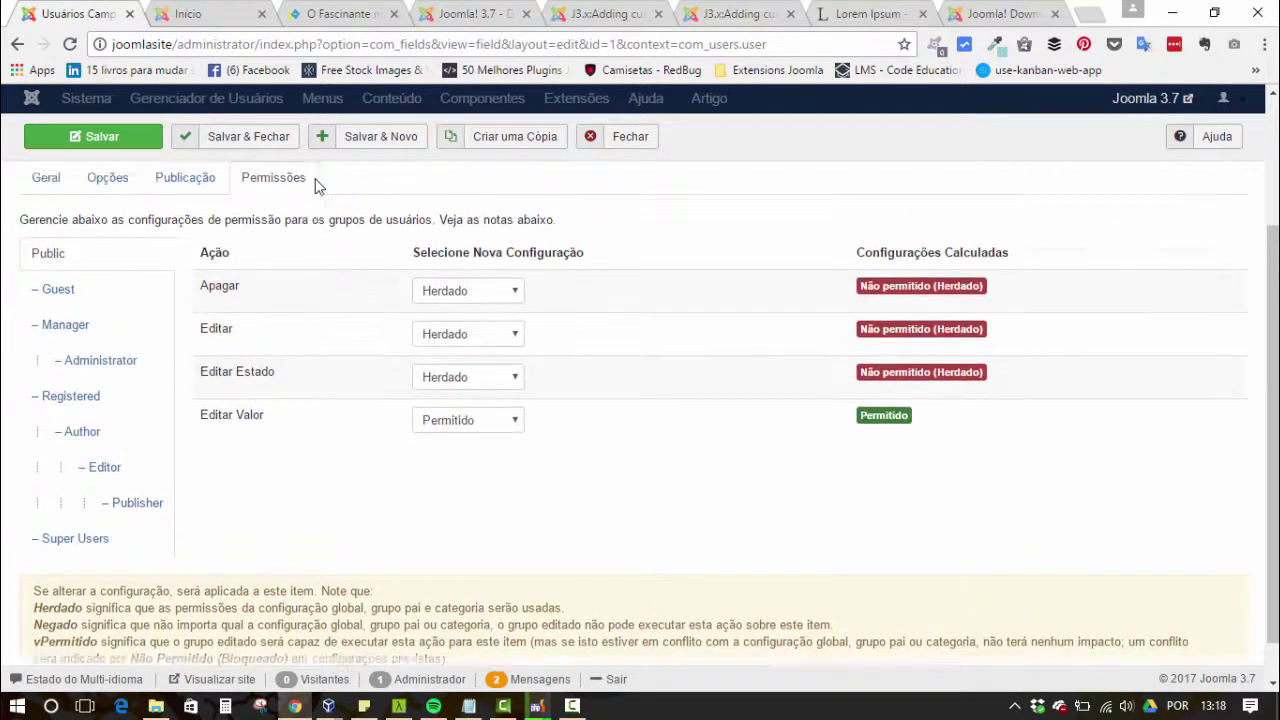
{"action": "scroll", "coordinate": [316, 186], "scroll_direction": "up", "scroll_amount": 1}
{"action": "scroll", "coordinate": [316, 186], "scroll_direction": "up", "scroll_amount": 3}
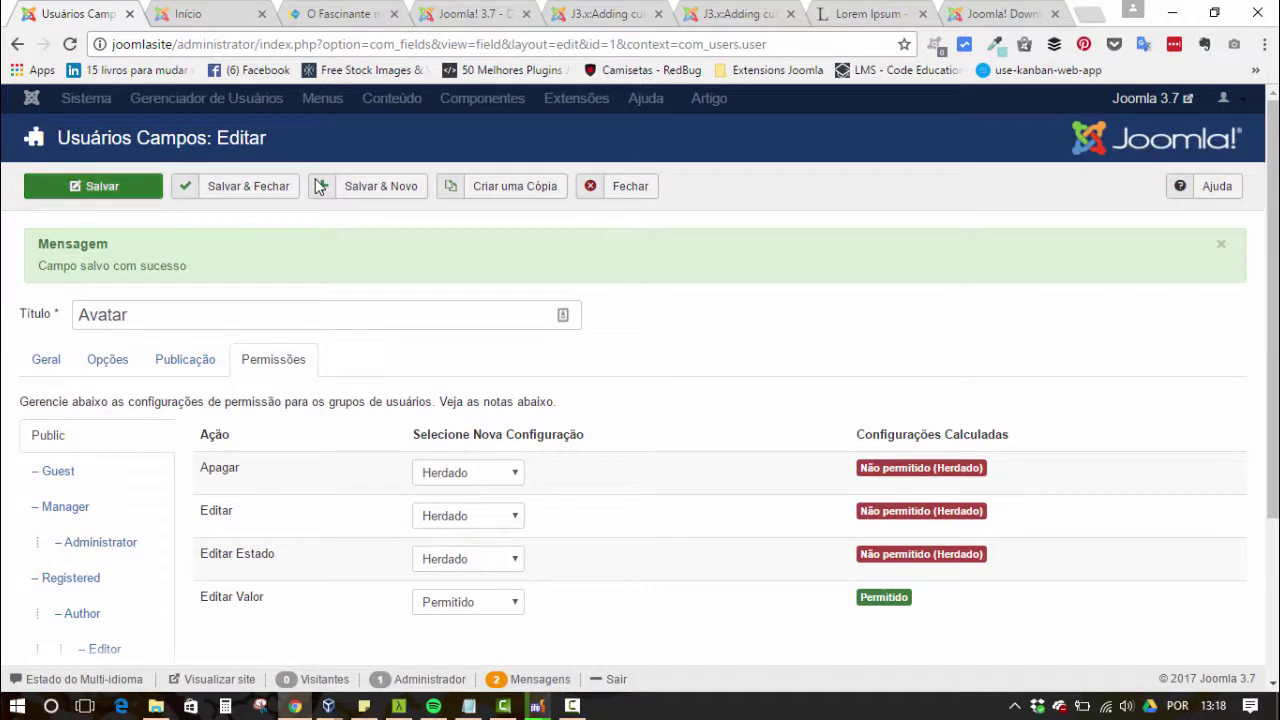
{"action": "left_click", "coordinate": [318, 187]}
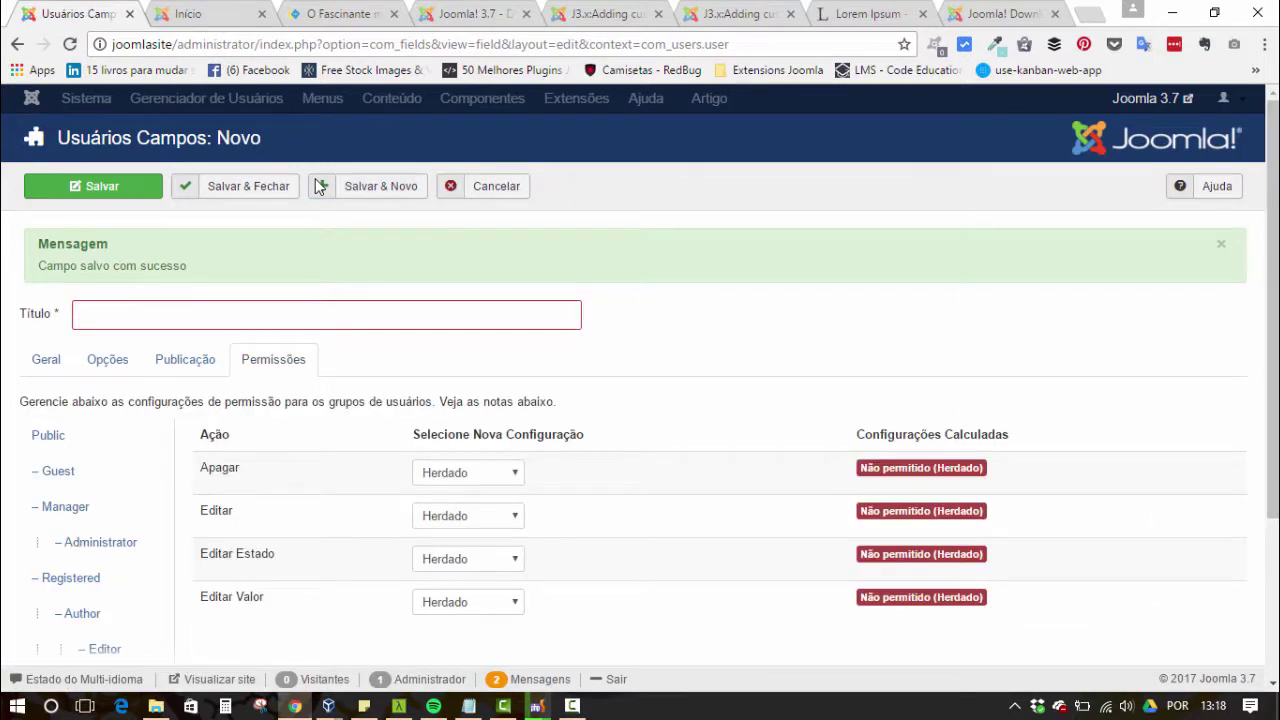
- Title the new field Cargo and save it
{"action": "type", "text": "Cargo"}
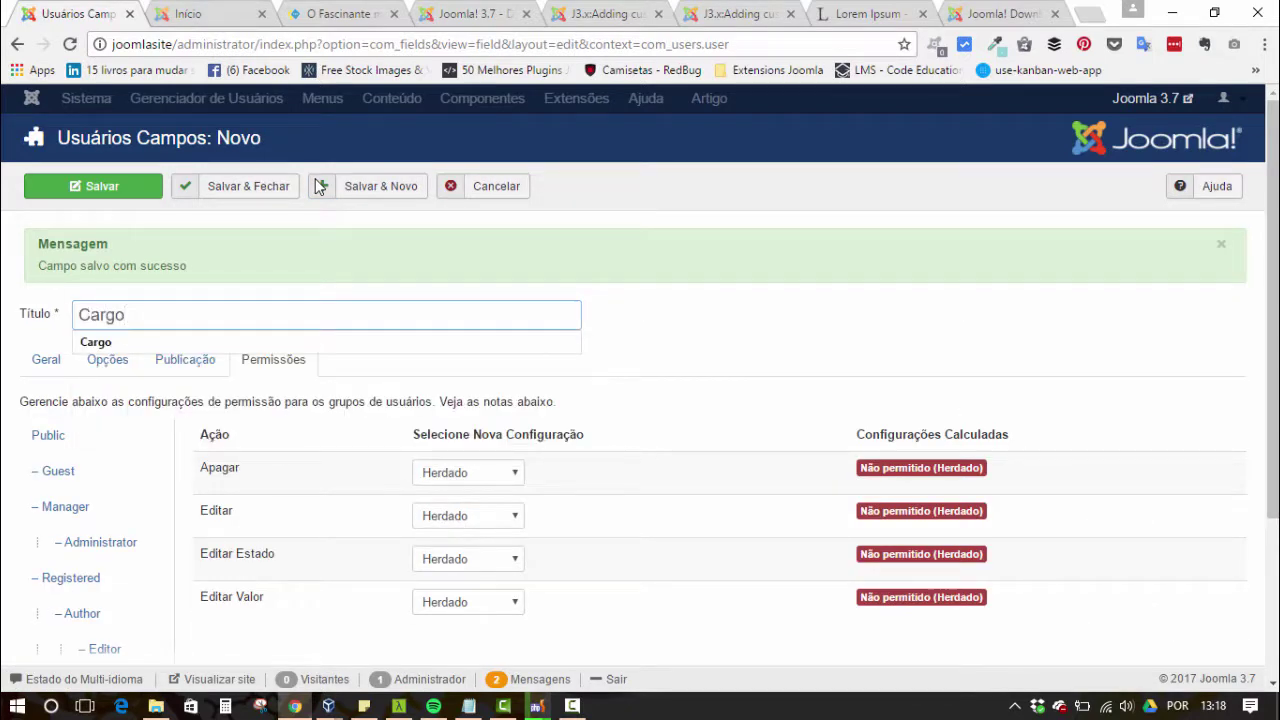
{"action": "left_click", "coordinate": [319, 187]}
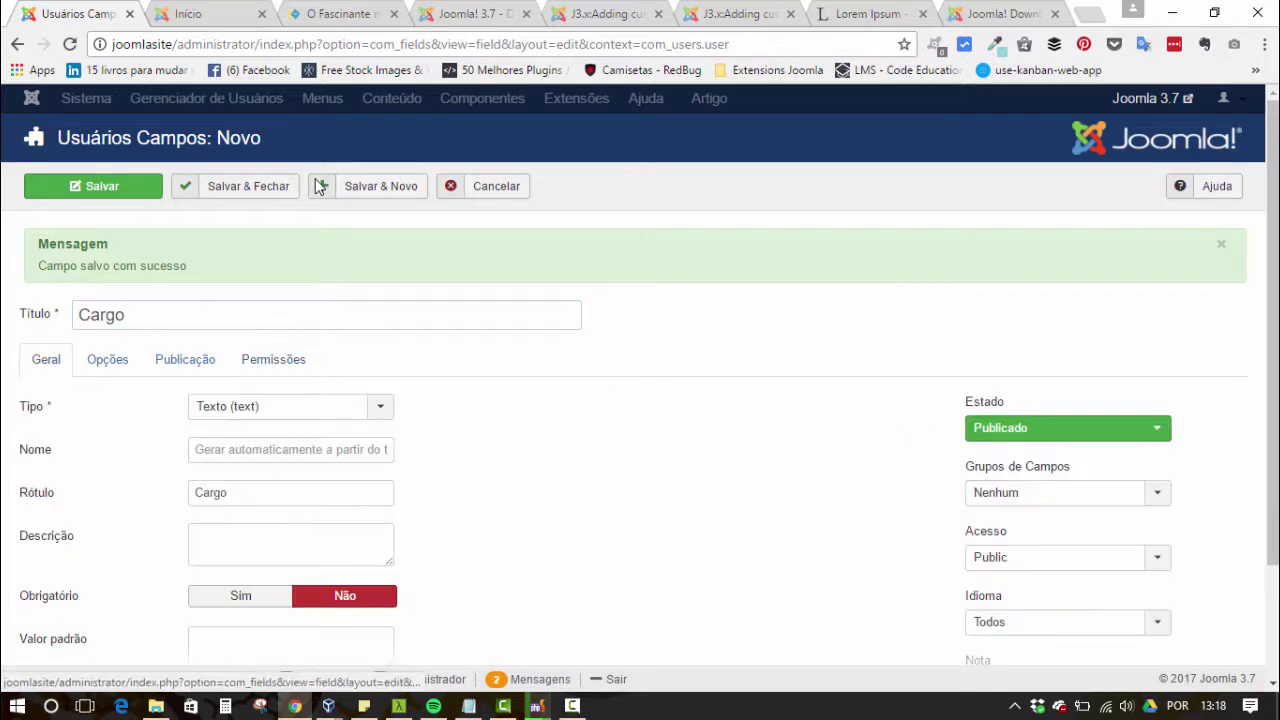
{"action": "scroll", "coordinate": [319, 187], "scroll_direction": "down", "scroll_amount": 2}
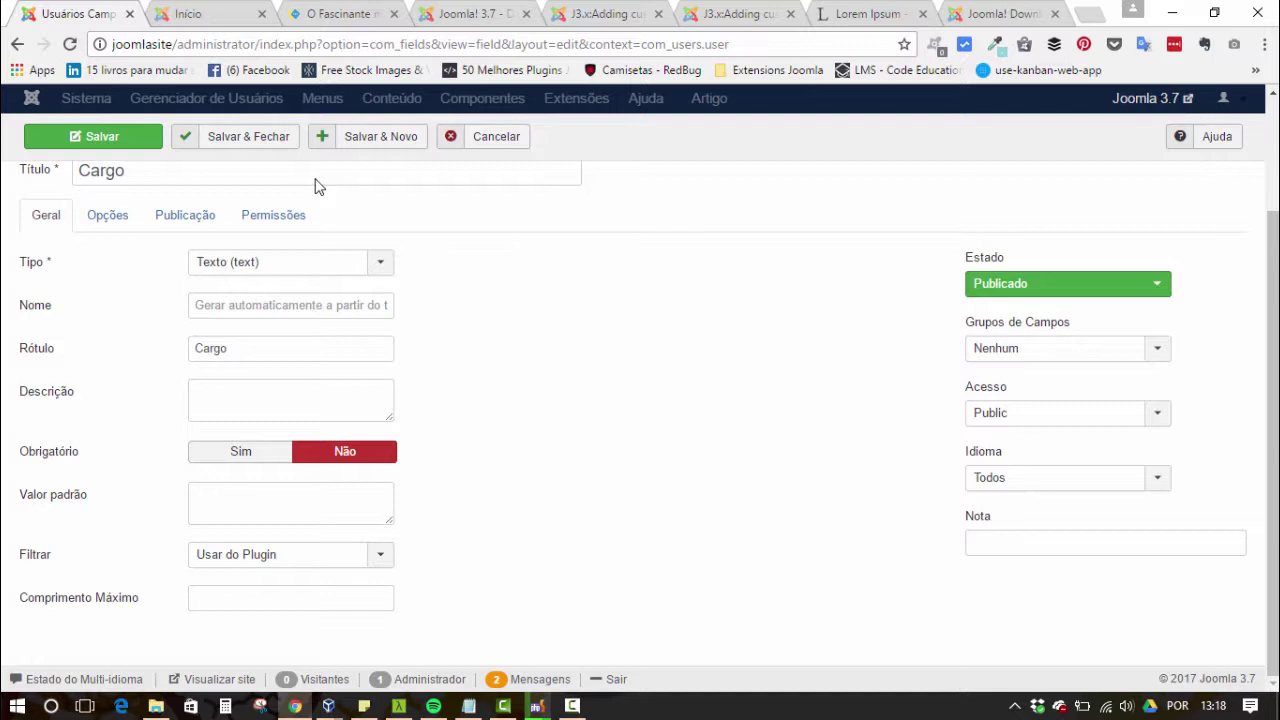
{"action": "scroll", "coordinate": [318, 187], "scroll_direction": "up", "scroll_amount": 2}
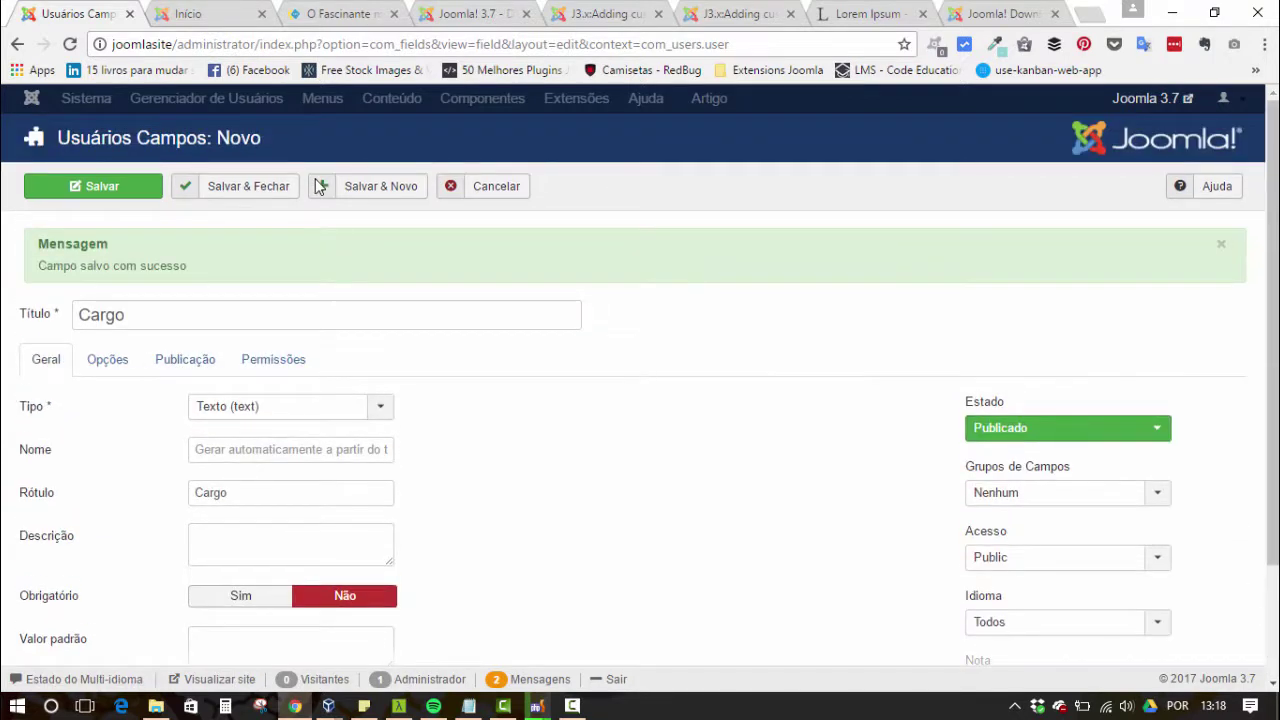
{"action": "left_click", "coordinate": [318, 187]}
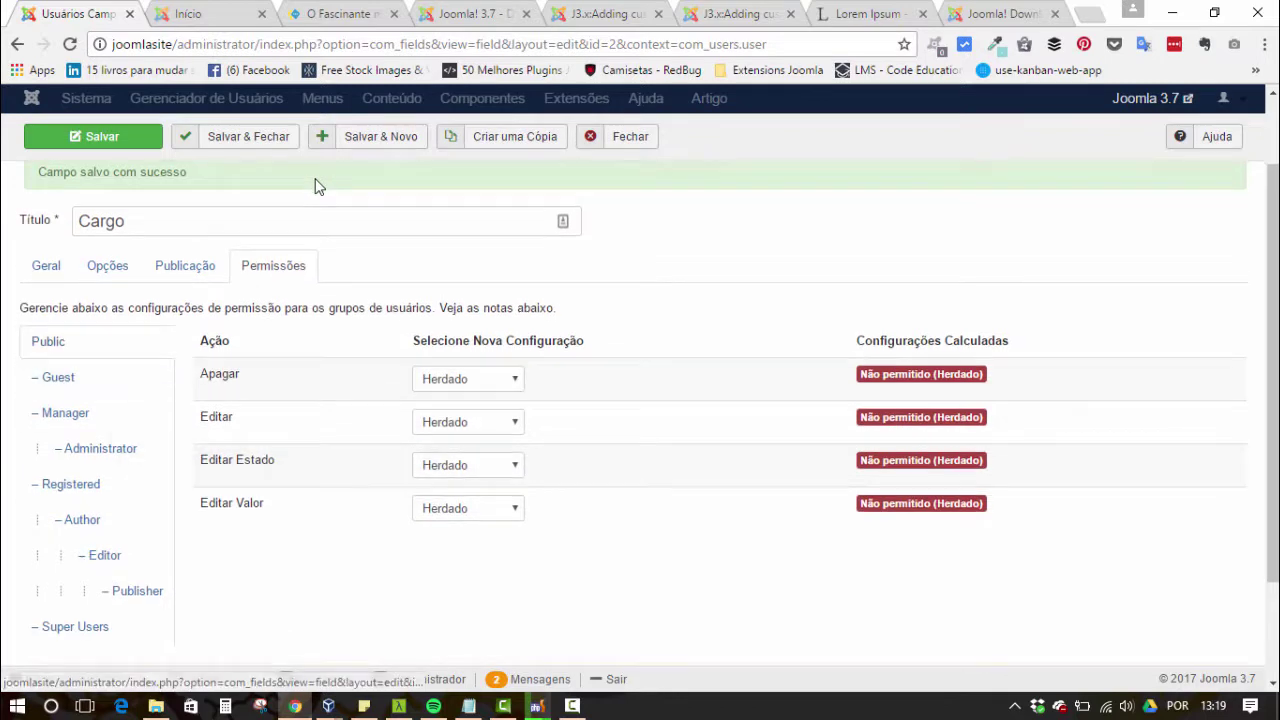
- Set Cargo's Editar Valor permission to Permitido and save, starting another new field
{"action": "key", "text": "alt+Down"}
{"action": "key", "text": "Down"}
{"action": "key", "text": "Return"}
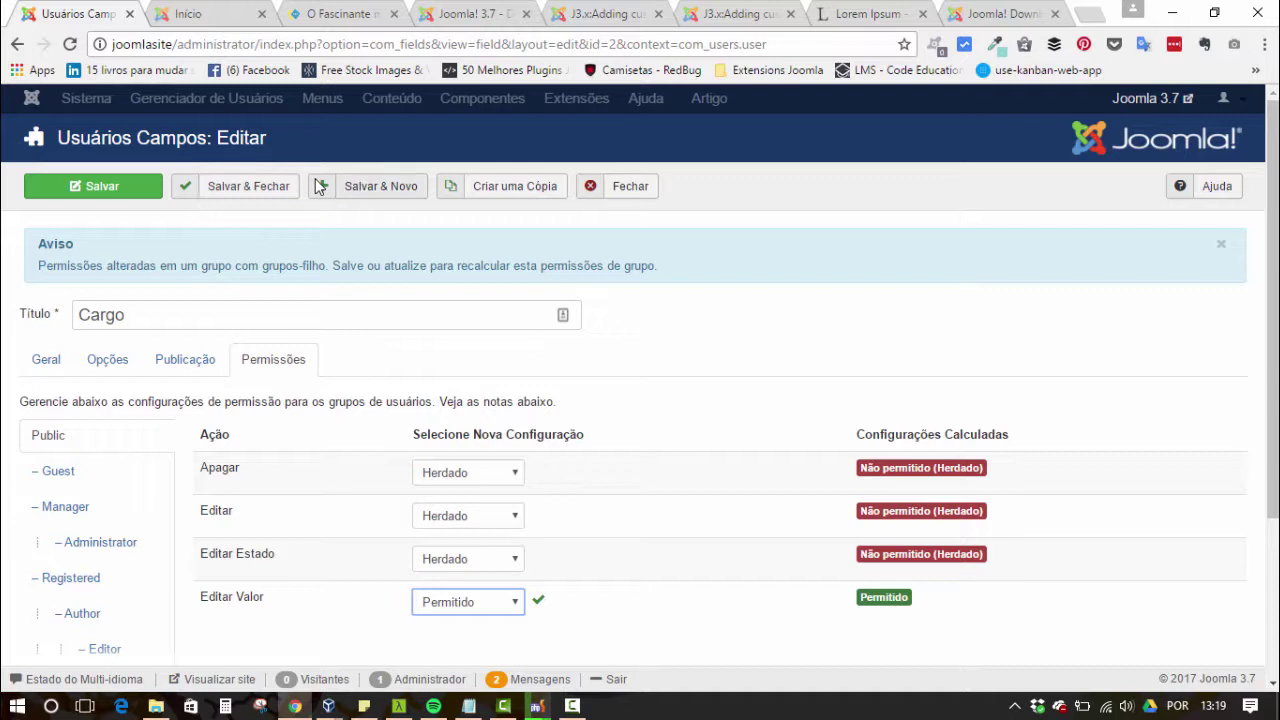
{"action": "left_click", "coordinate": [320, 187]}
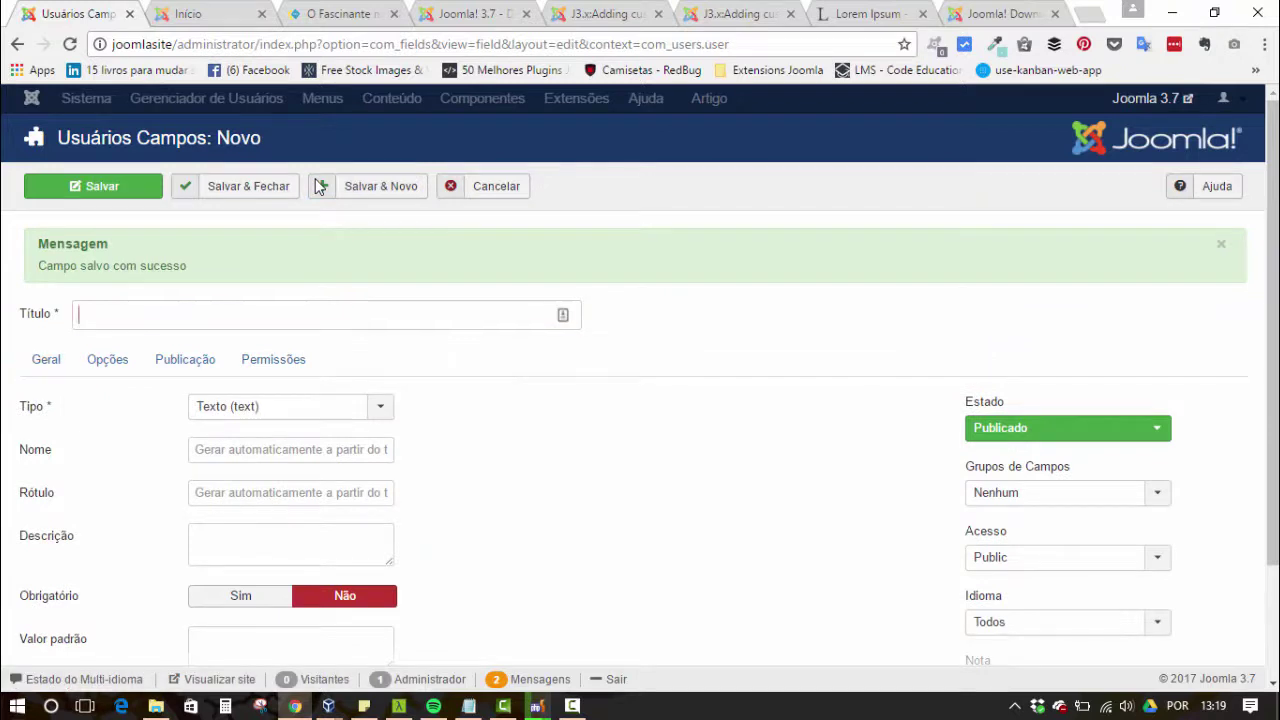
- Title the new field Sobre, make it a Textarea, and save it
{"action": "type", "text": "Sobre"}
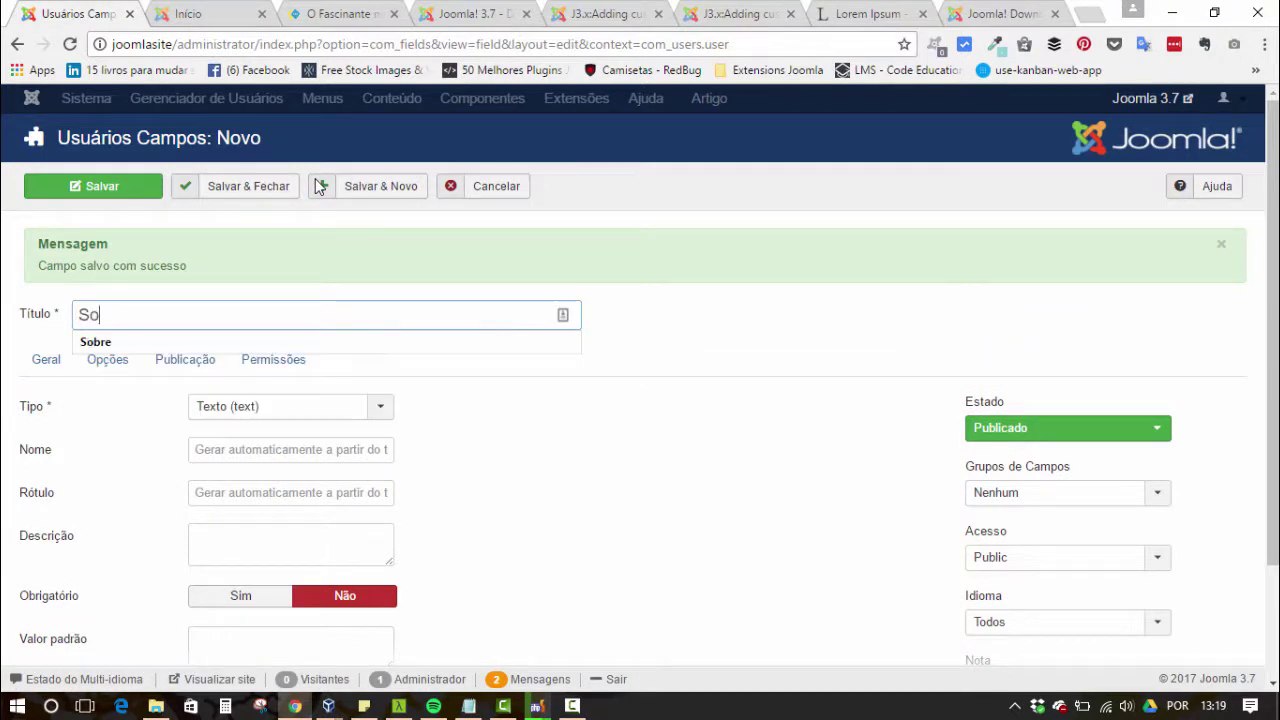
{"action": "key", "text": "Tab"}
{"action": "key", "text": "Tab"}
{"action": "key", "text": "Tab"}
{"action": "key", "text": "Tab"}
{"action": "key", "text": "Tab"}
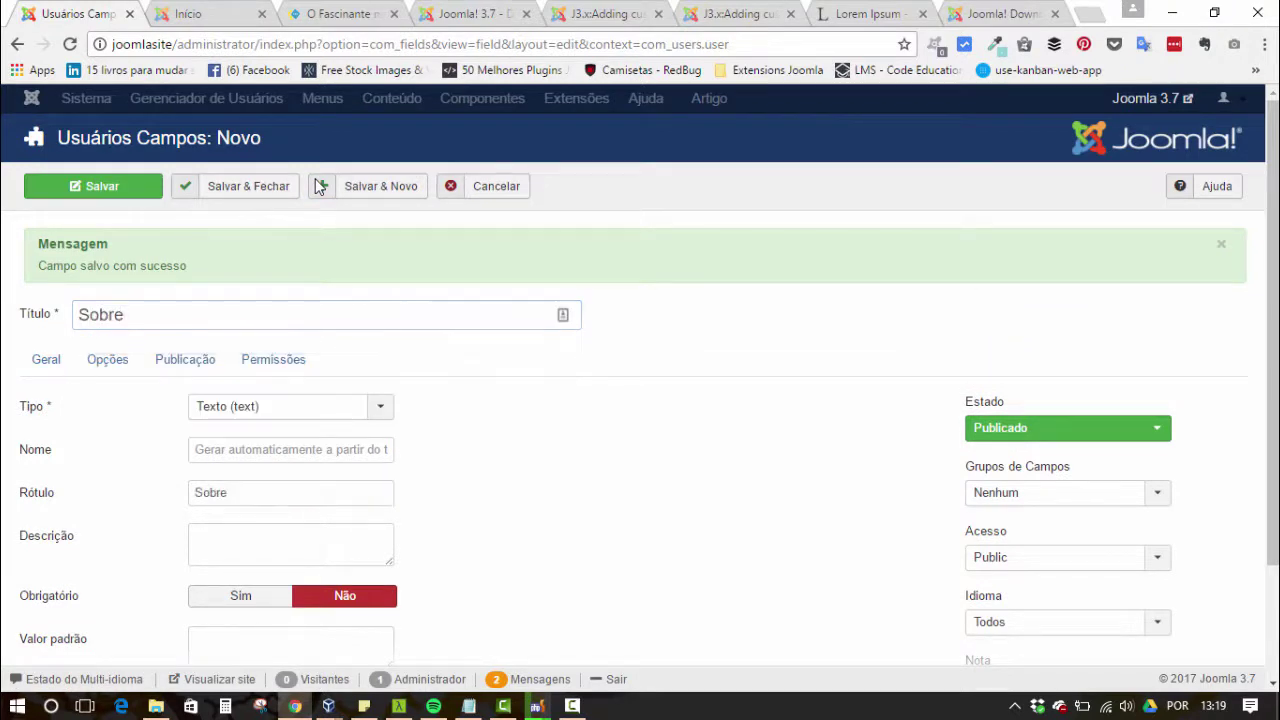
{"action": "key", "text": "Down"}
{"action": "key", "text": "Up"}
{"action": "key", "text": "Up"}
{"action": "key", "text": "Up"}
{"action": "key", "text": "Up"}
{"action": "key", "text": "Up"}
{"action": "key", "text": "Up"}
{"action": "key", "text": "Up"}
{"action": "key", "text": "Up"}
{"action": "key", "text": "Down"}
{"action": "key", "text": "Down"}
{"action": "key", "text": "Down"}
{"action": "key", "text": "Down"}
{"action": "key", "text": "Down"}
{"action": "key", "text": "Down"}
{"action": "key", "text": "Down"}
{"action": "key", "text": "Down"}
{"action": "key", "text": "Down"}
{"action": "key", "text": "Down"}
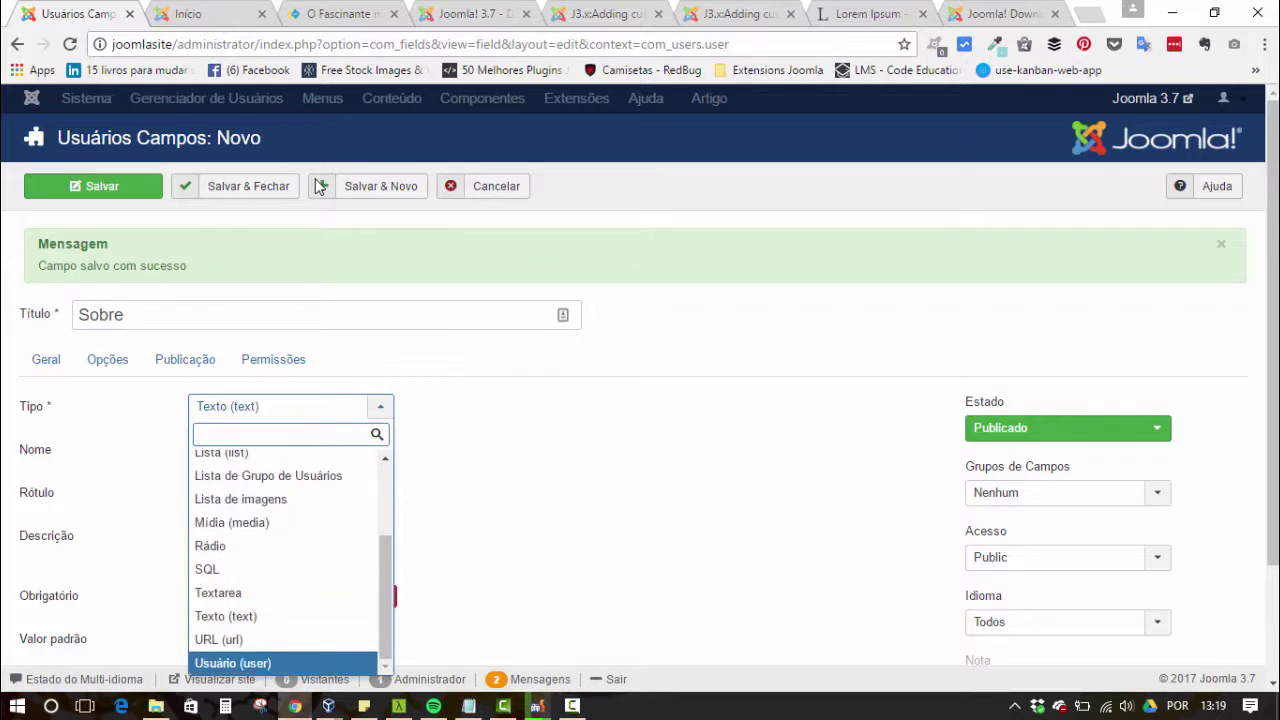
{"action": "key", "text": "Up"}
{"action": "key", "text": "Up"}
{"action": "key", "text": "Up"}
{"action": "key", "text": "Return"}
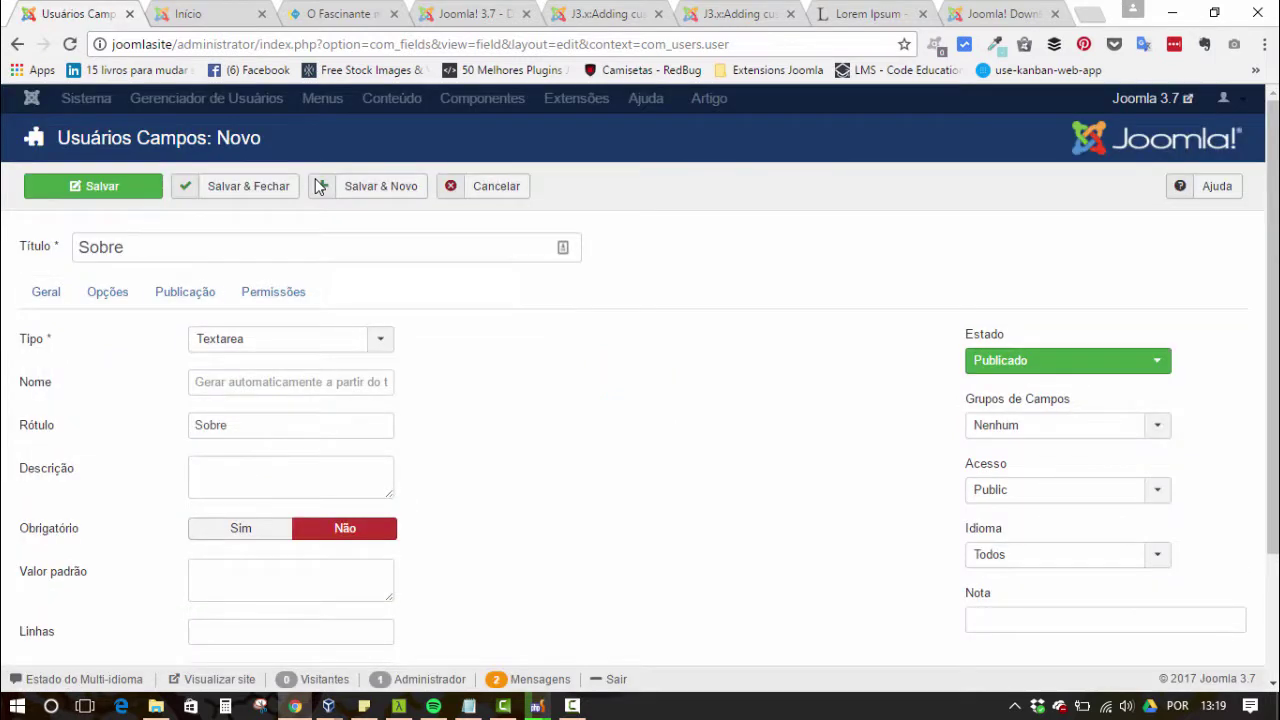
{"action": "scroll", "coordinate": [316, 186], "scroll_direction": "down", "scroll_amount": 2}
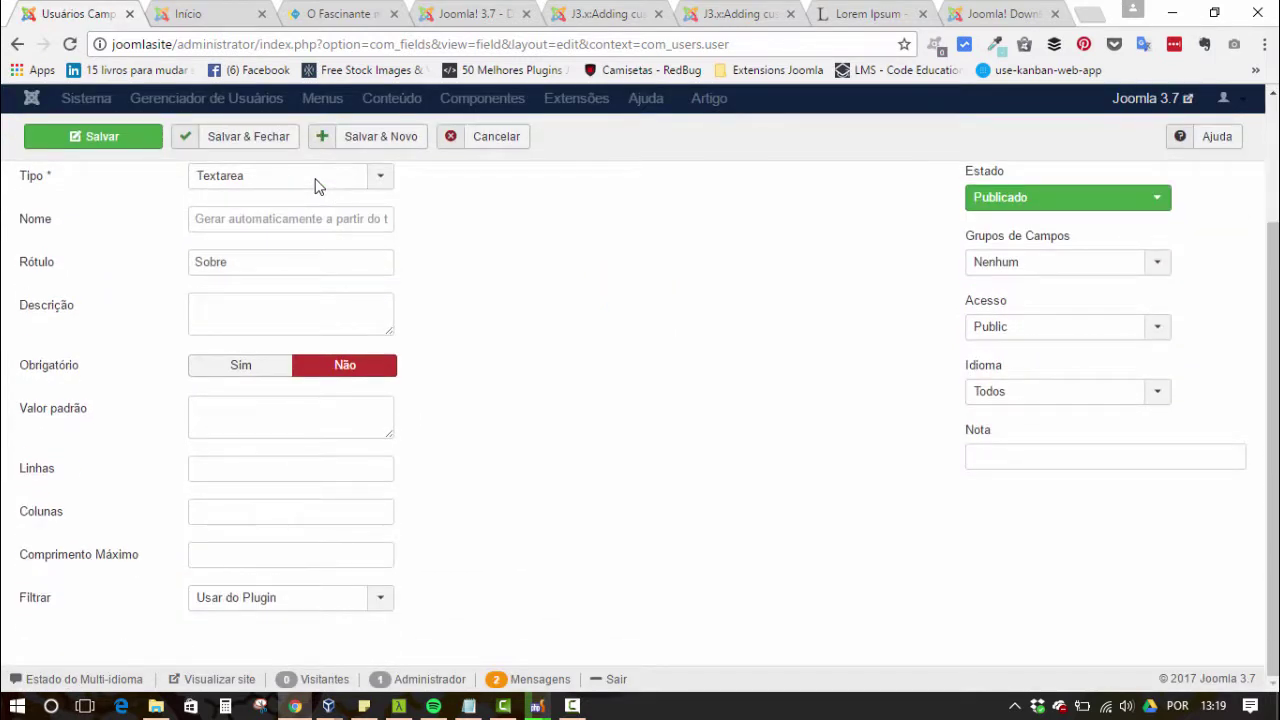
{"action": "scroll", "coordinate": [316, 186], "scroll_direction": "up", "scroll_amount": 2}
{"action": "left_click", "coordinate": [273, 291]}
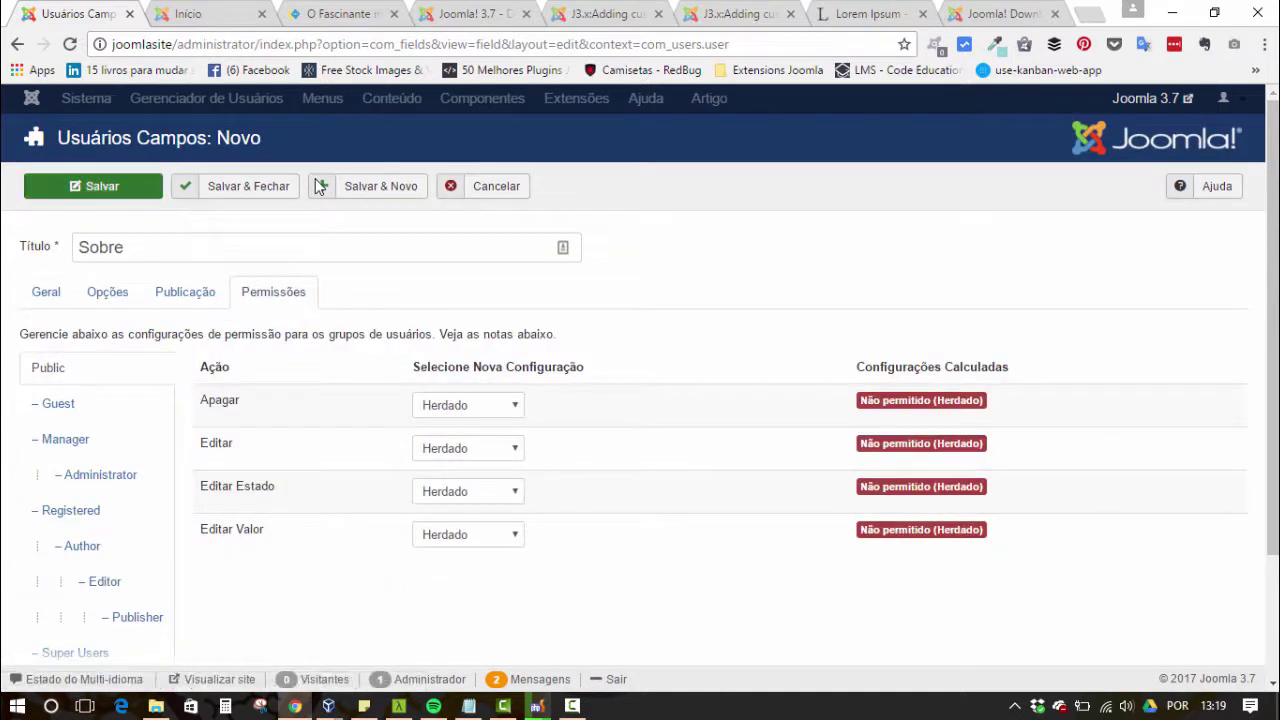
{"action": "left_click", "coordinate": [319, 187]}
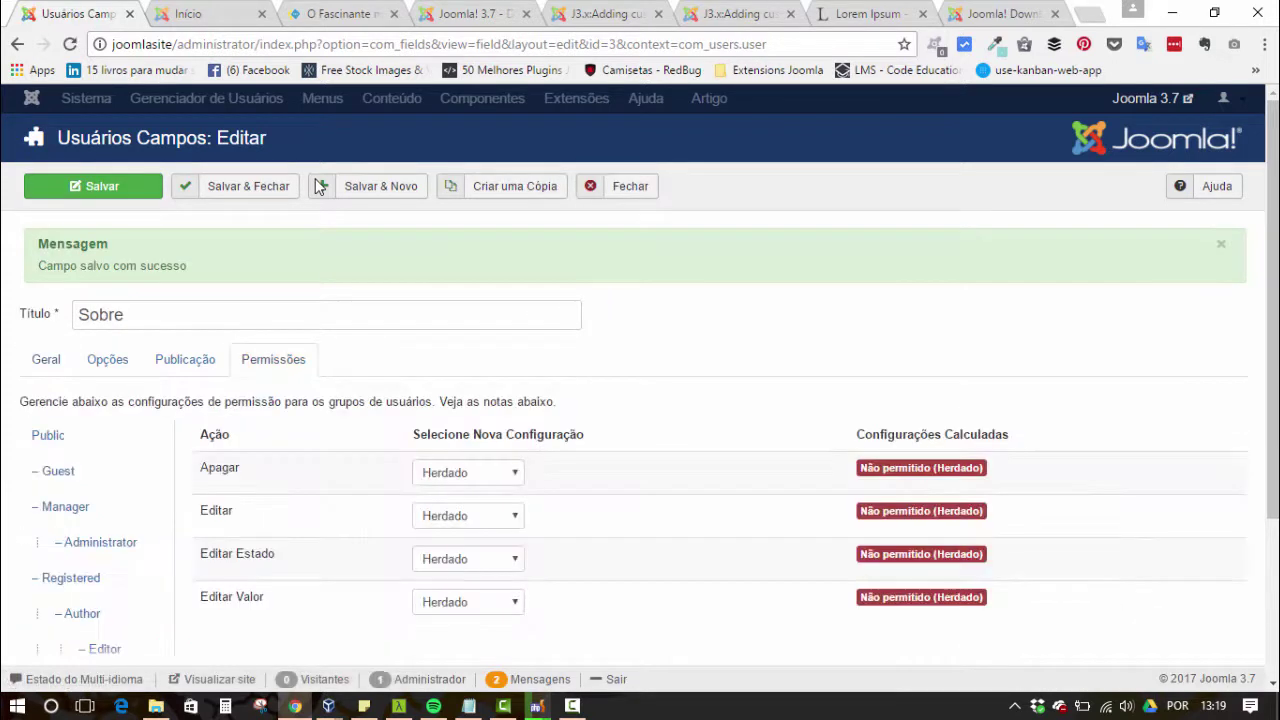
- Set Sobre's Editar Valor to Permitido, then save and close to the fields list
{"action": "scroll", "coordinate": [318, 187], "scroll_direction": "down", "scroll_amount": 1}
{"action": "key", "text": "alt+Down"}
{"action": "key", "text": "Down"}
{"action": "key", "text": "Down"}
{"action": "key", "text": "Up"}
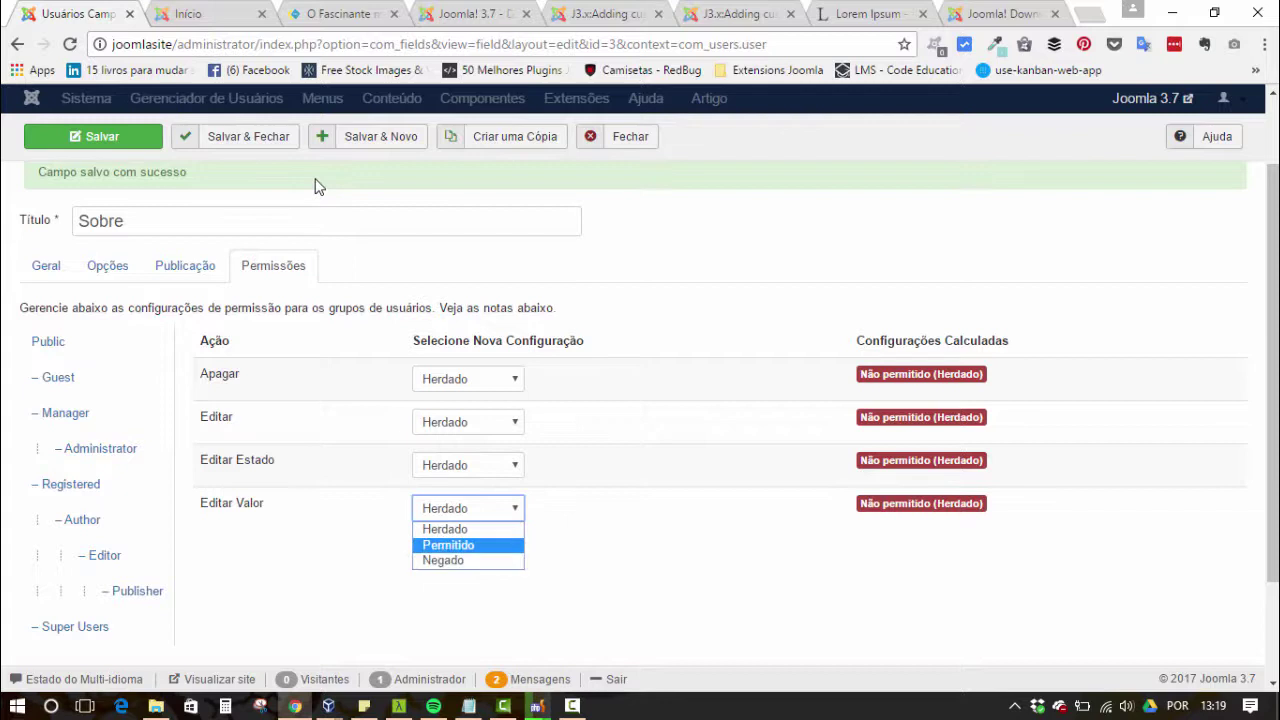
{"action": "key", "text": "Return"}
{"action": "left_click", "coordinate": [318, 187]}
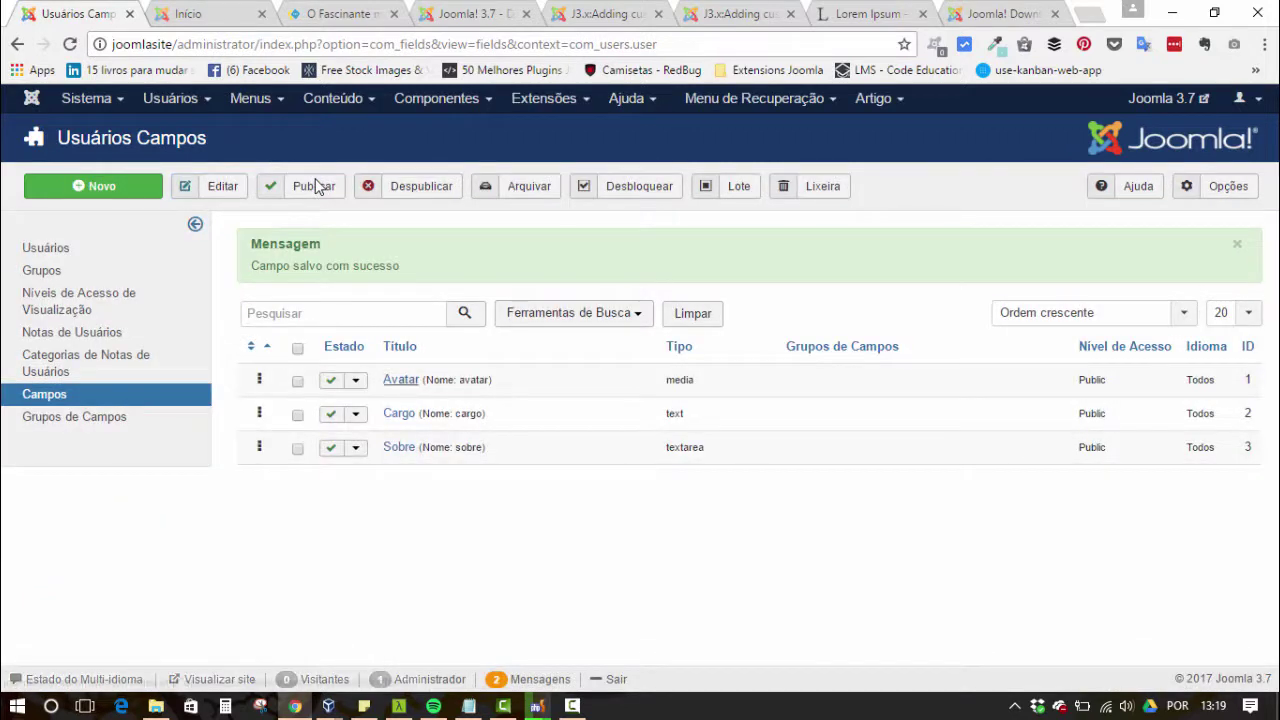
- Put the Avatar field in the Avatar field group, then switch to the site's front page
{"action": "left_click", "coordinate": [400, 379]}
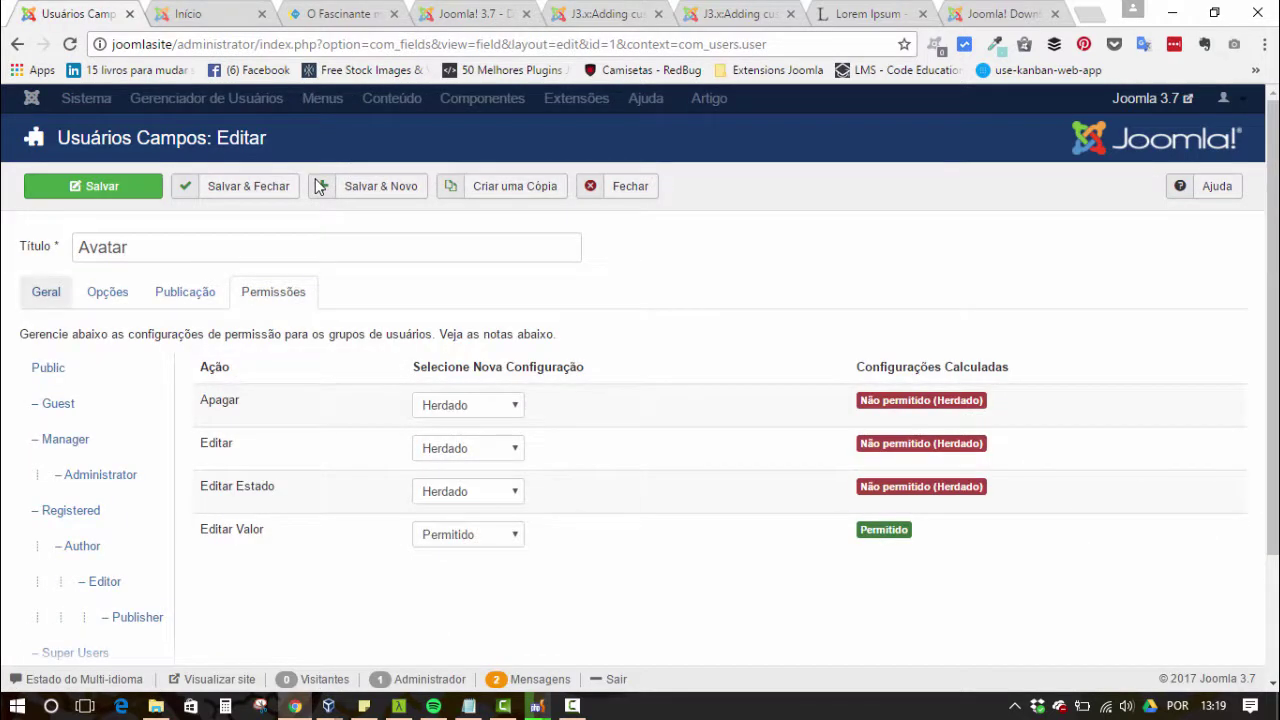
{"action": "key", "text": "alt+Down"}
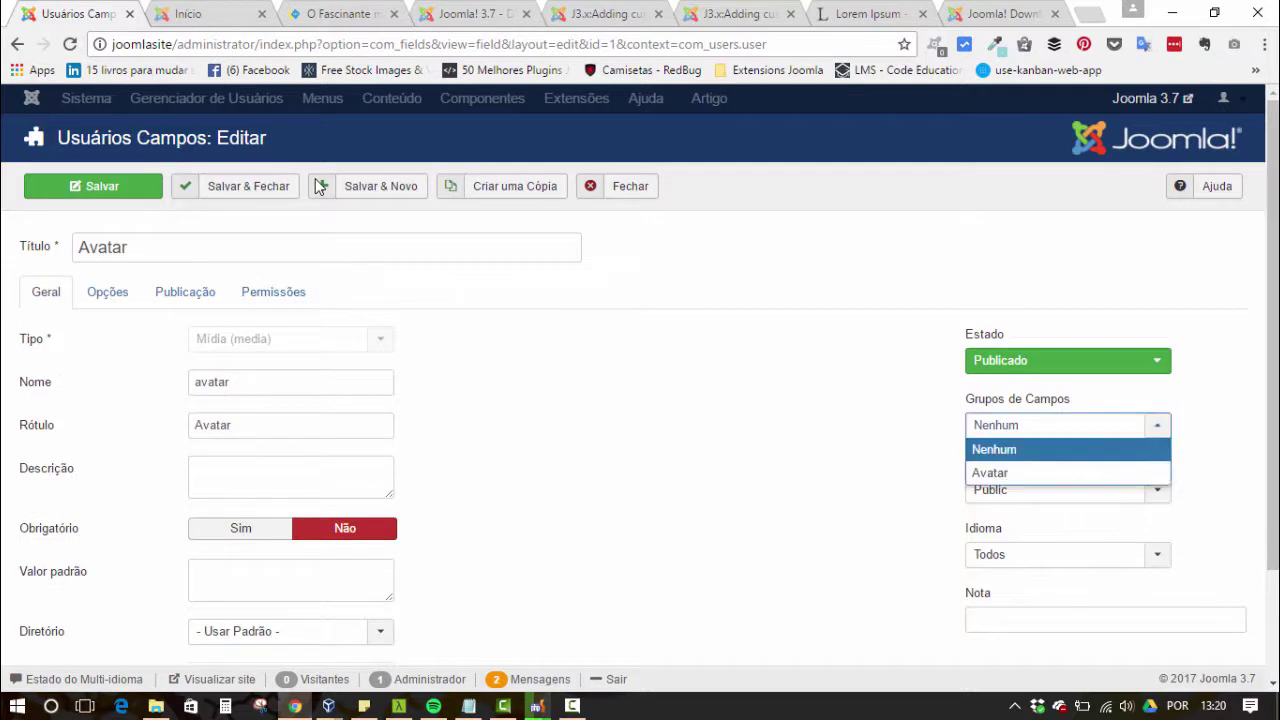
{"action": "key", "text": "Down"}
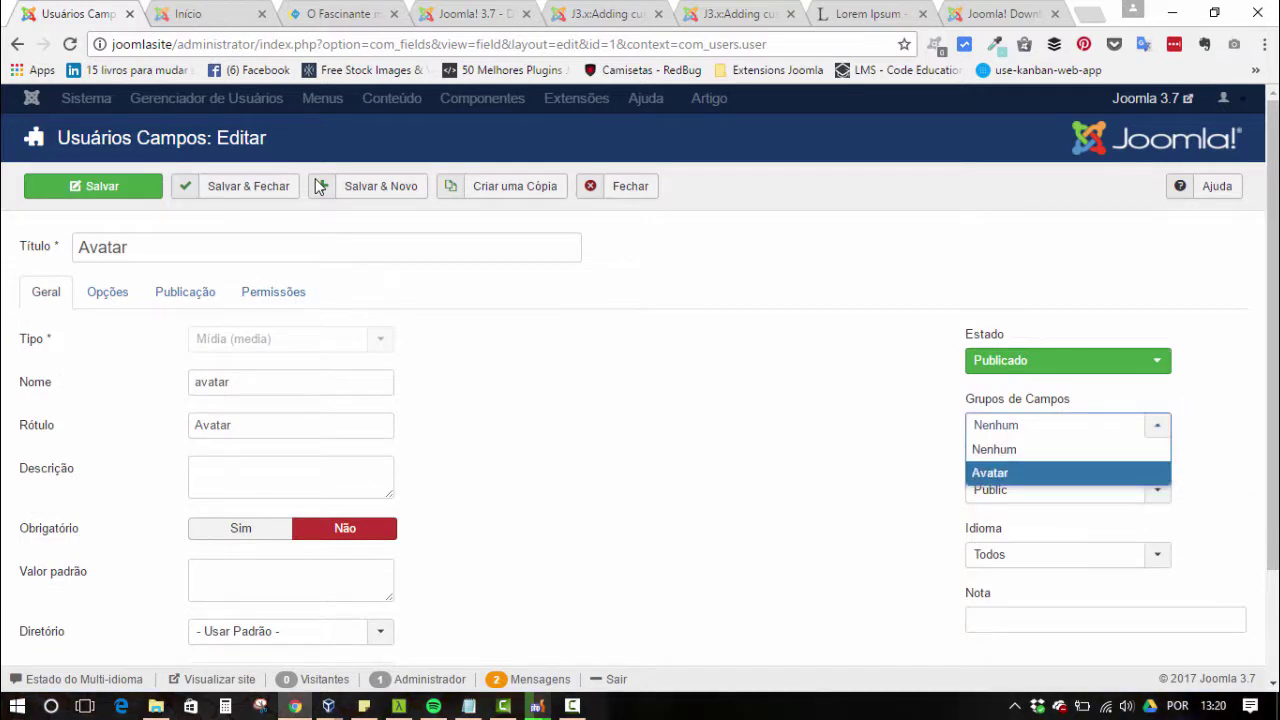
{"action": "key", "text": "Return"}
{"action": "key", "text": "Return"}
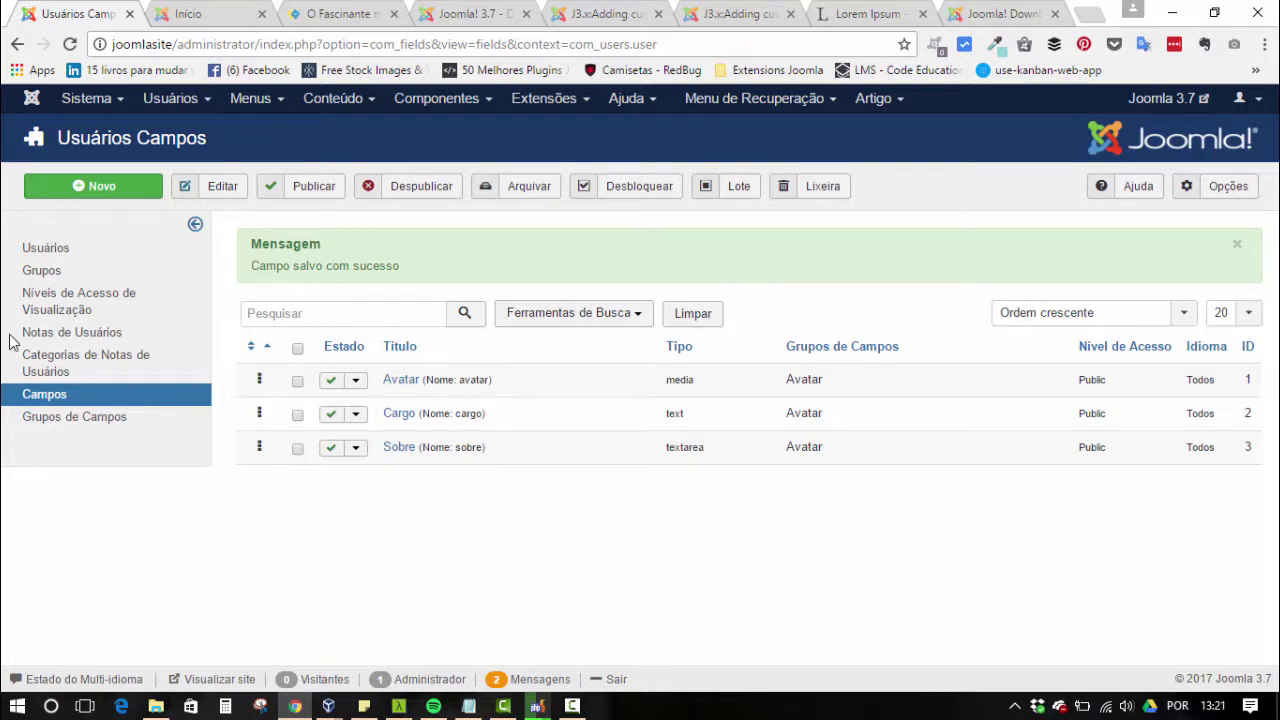
{"action": "left_click", "coordinate": [146, 5]}
- Reload the site front page twice, then switch to and reload the admin fields list
{"action": "key", "text": "F5"}
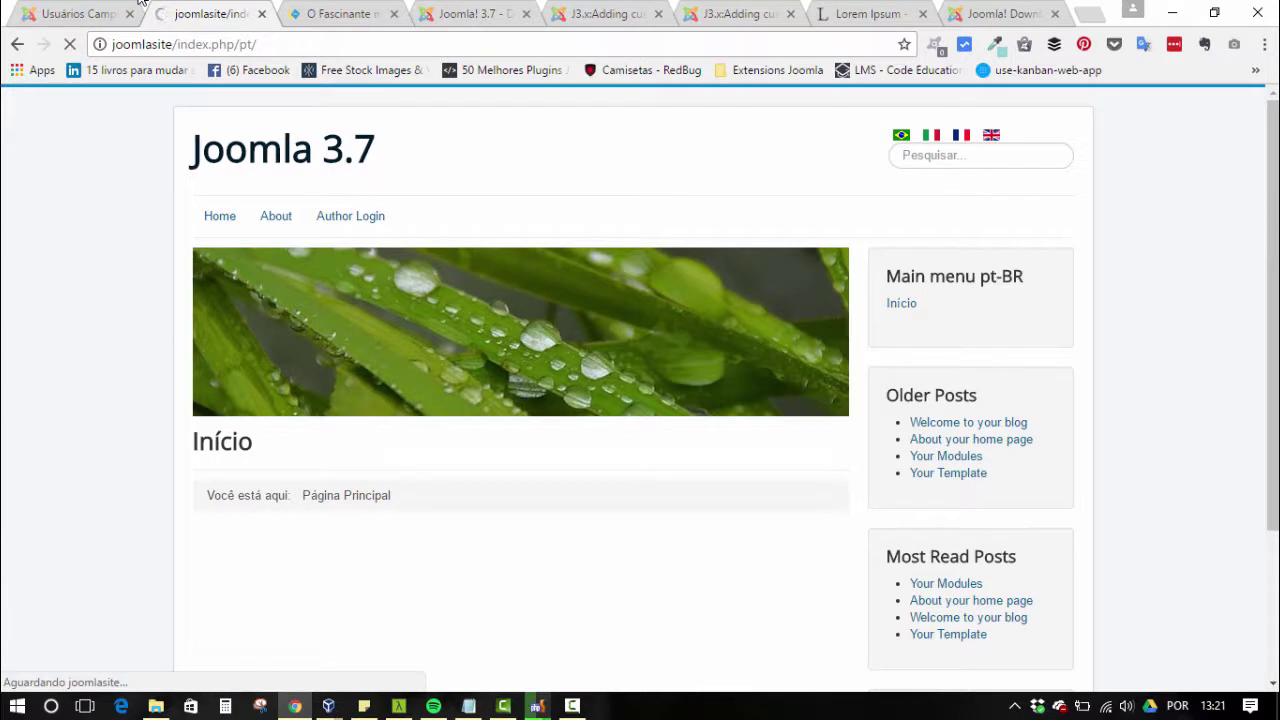
{"action": "key", "text": "F5"}
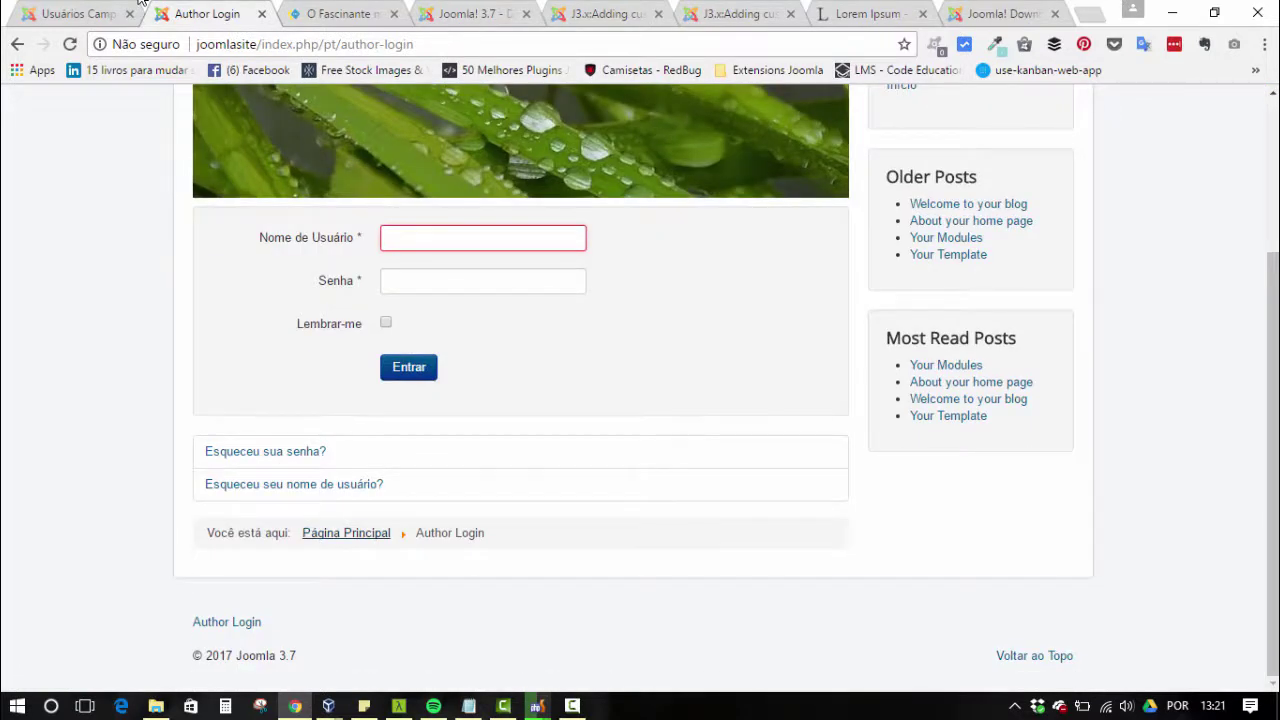
{"action": "left_click", "coordinate": [140, 3]}
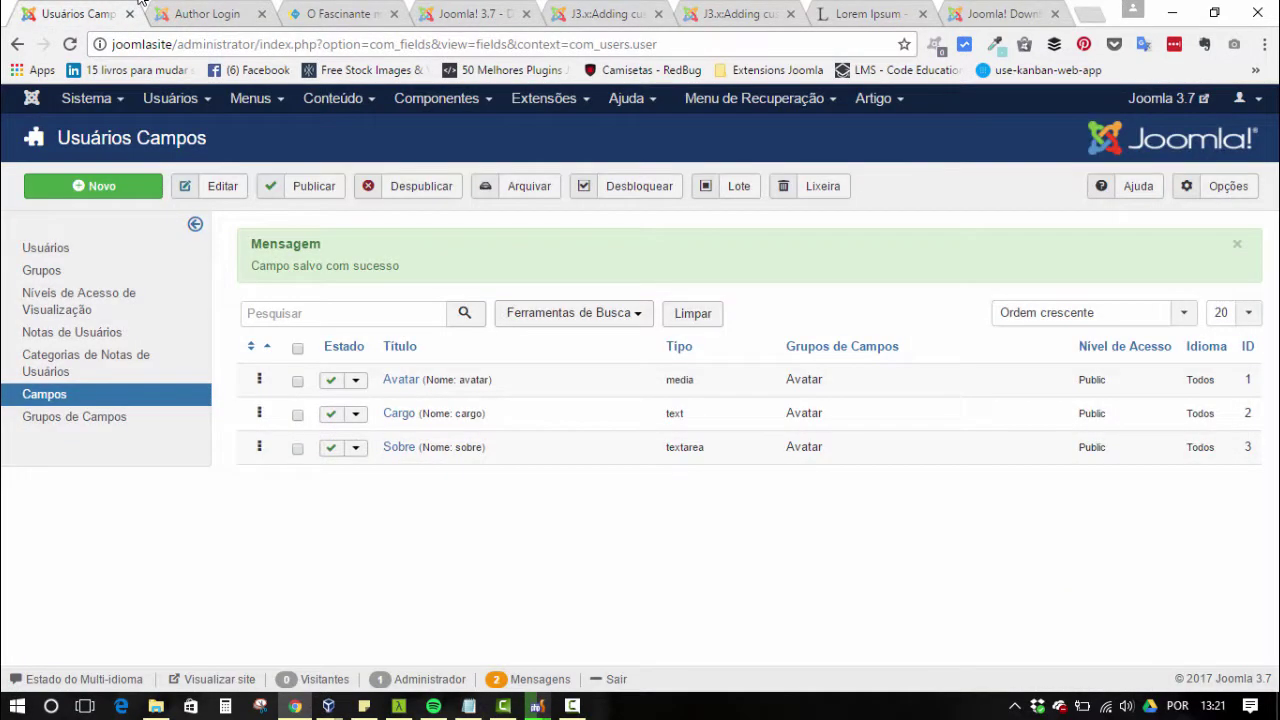
{"action": "key", "text": "F5"}
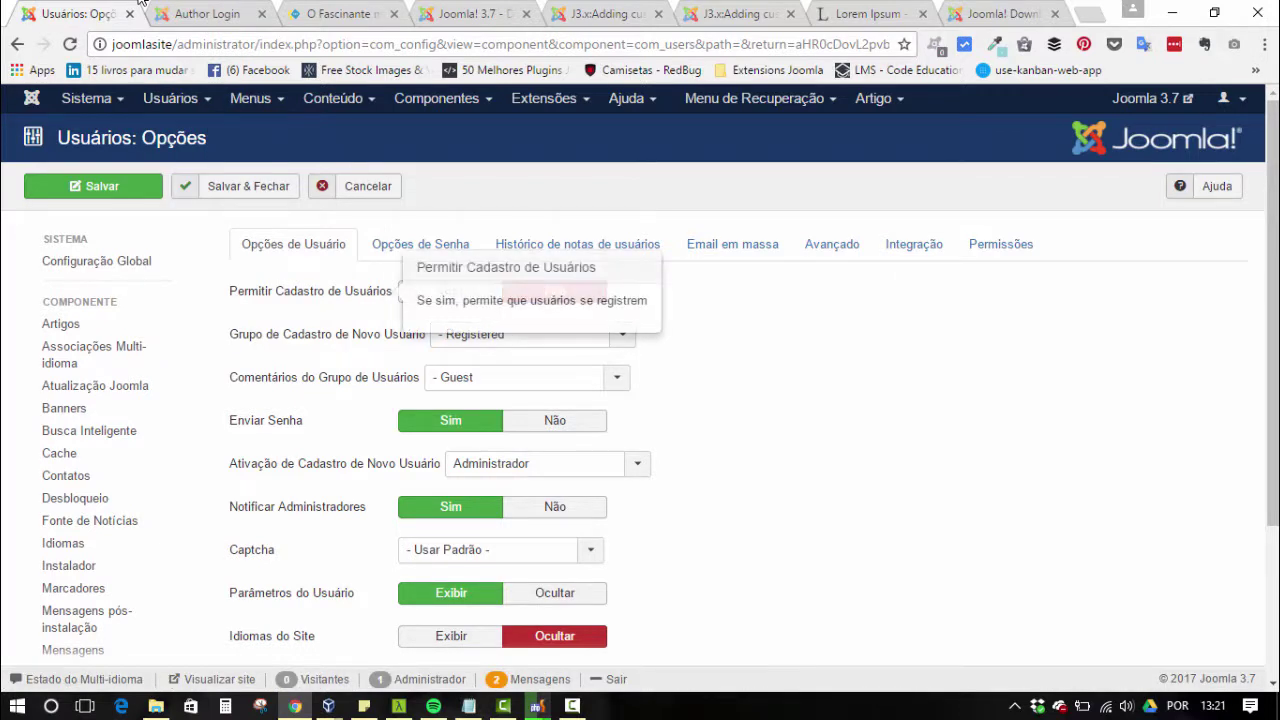
- Set Permitir Cadastro de Usuários to Sim and Ativação to Nenhum, save, and return to the login tab
{"action": "left_click", "coordinate": [450, 291]}
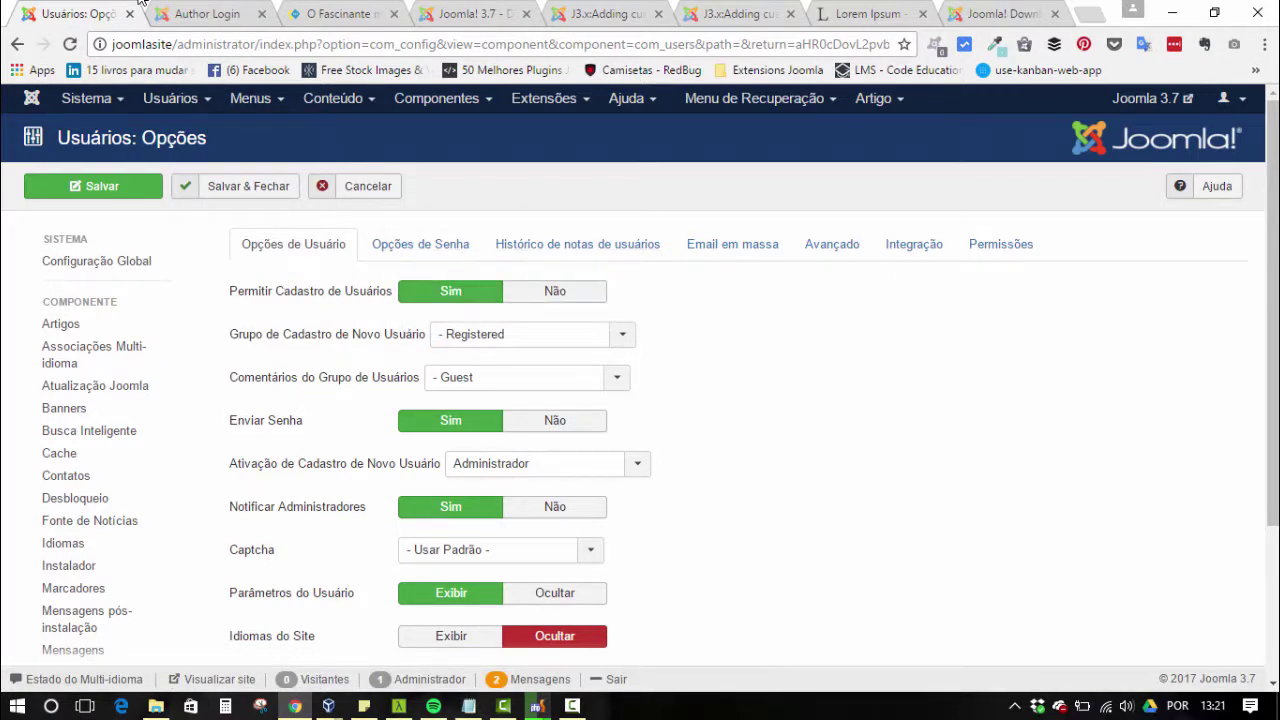
{"action": "scroll", "coordinate": [640, 400], "scroll_direction": "down", "scroll_amount": 1}
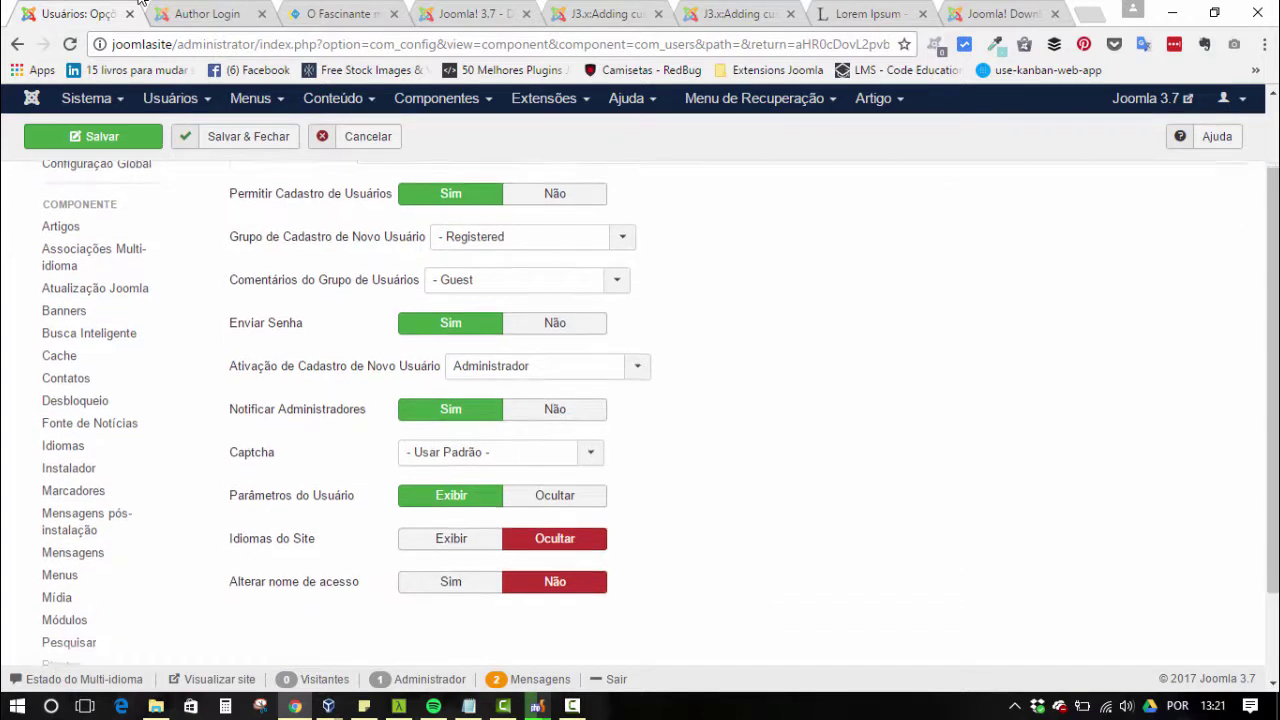
{"action": "key", "text": "Down"}
{"action": "key", "text": "Down"}
{"action": "key", "text": "Up"}
{"action": "key", "text": "Up"}
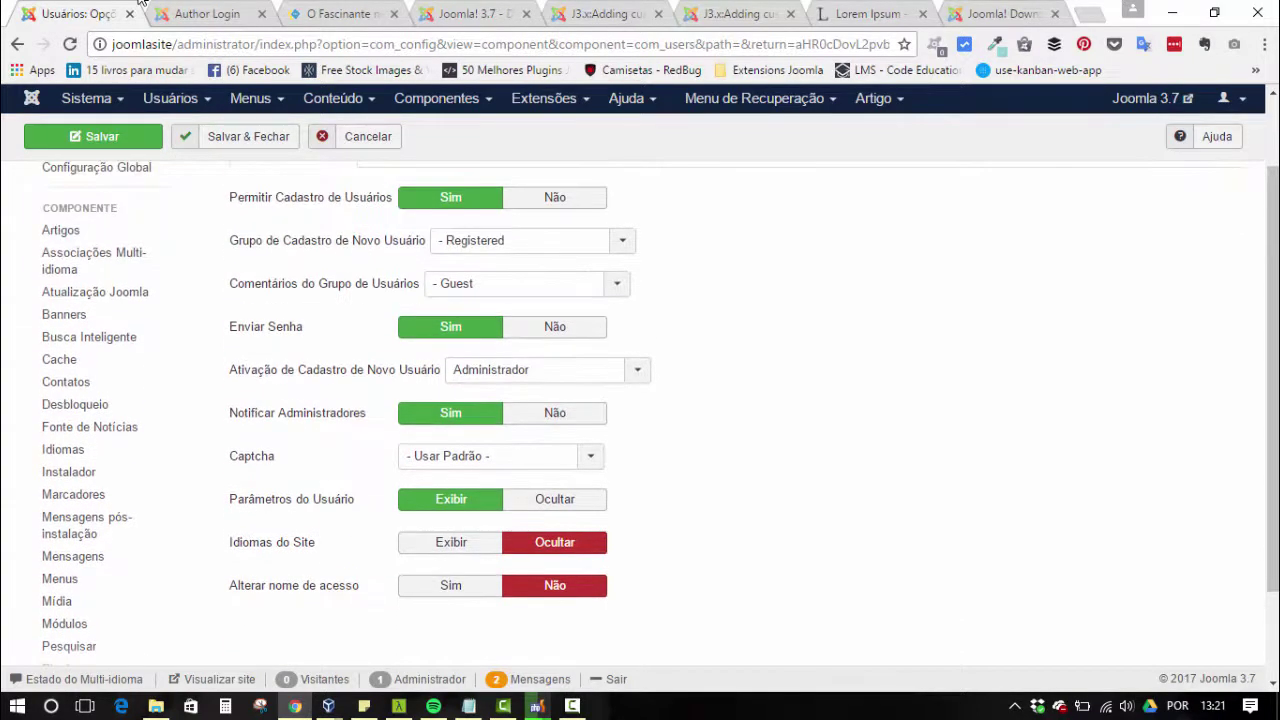
{"action": "mouse_move", "coordinate": [334, 369]}
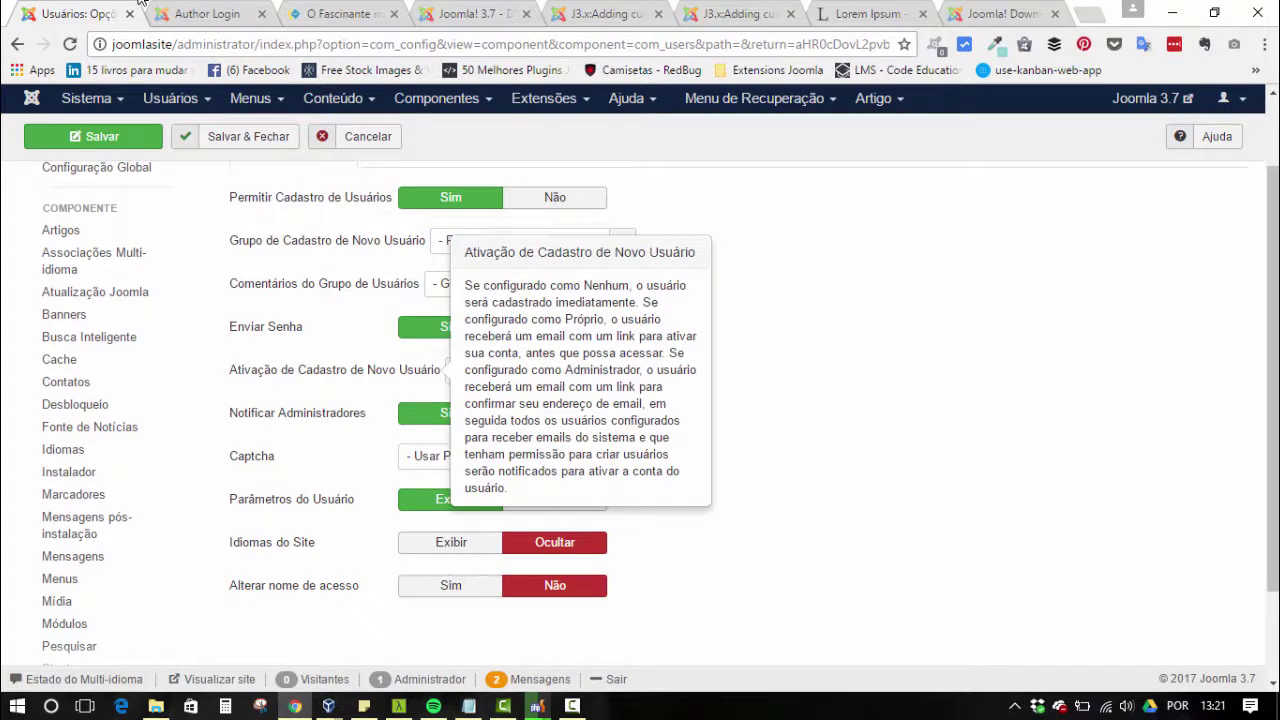
{"action": "key", "text": "Down"}
{"action": "key", "text": "Up"}
{"action": "key", "text": "Up"}
{"action": "key", "text": "Return"}
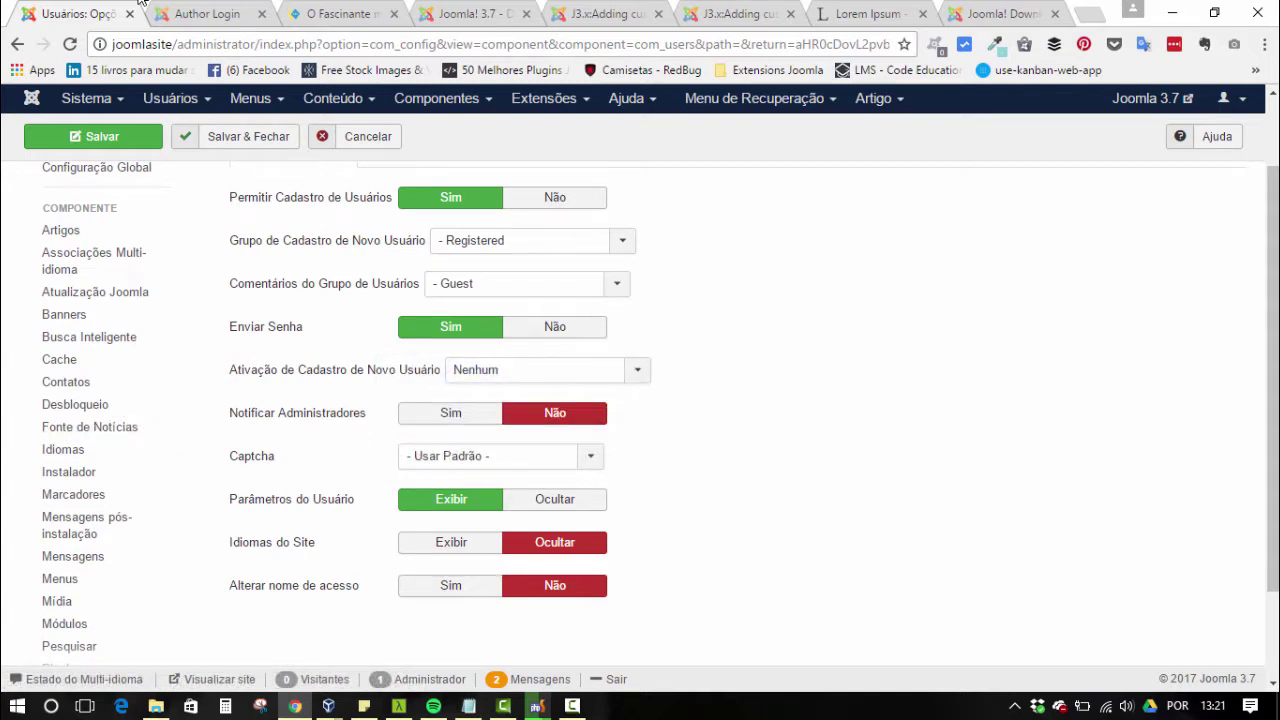
{"action": "scroll", "coordinate": [640, 400], "scroll_direction": "up", "scroll_amount": 2}
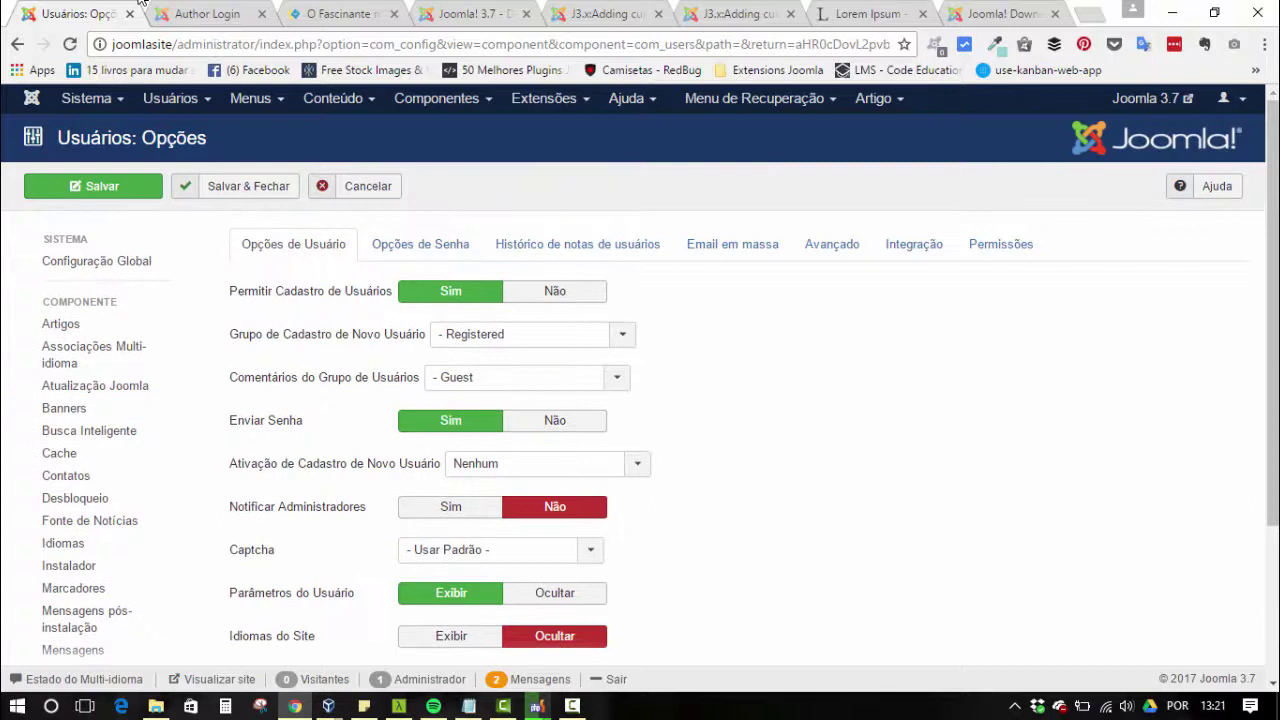
{"action": "left_click", "coordinate": [142, 4]}
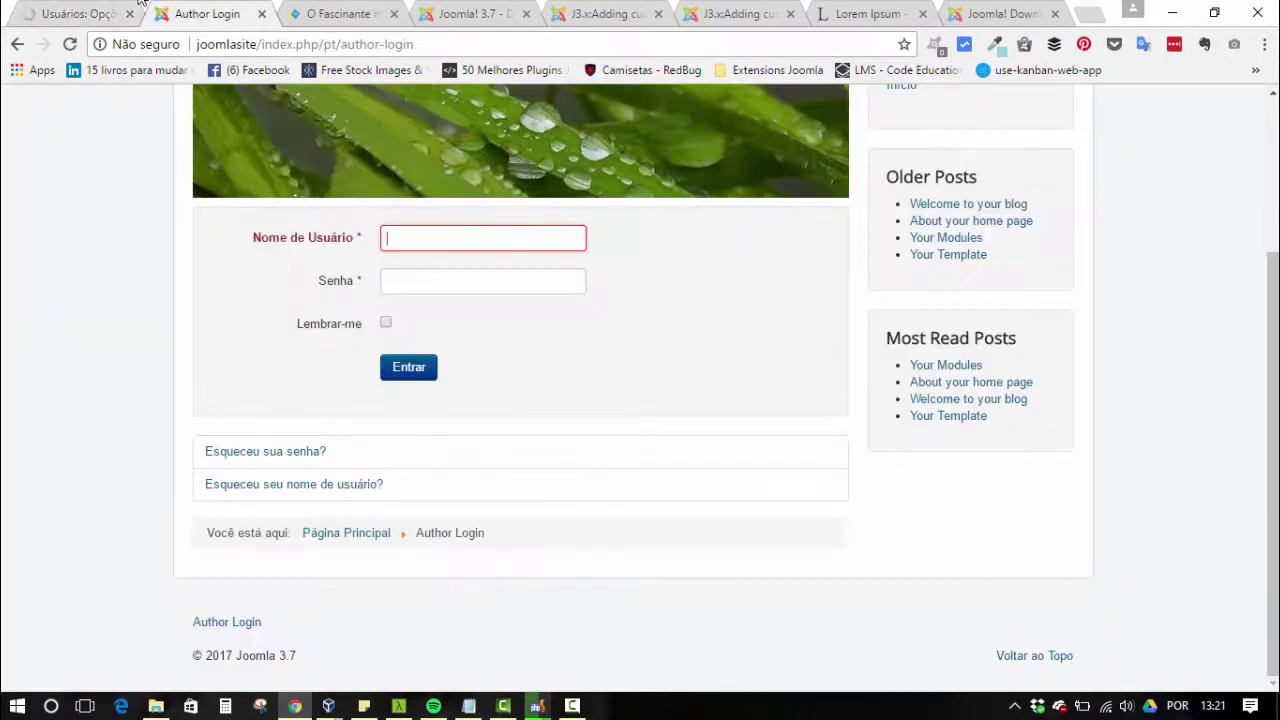
- Reload the page and enter the user's full name, username and matching password
{"action": "key", "text": "F5"}
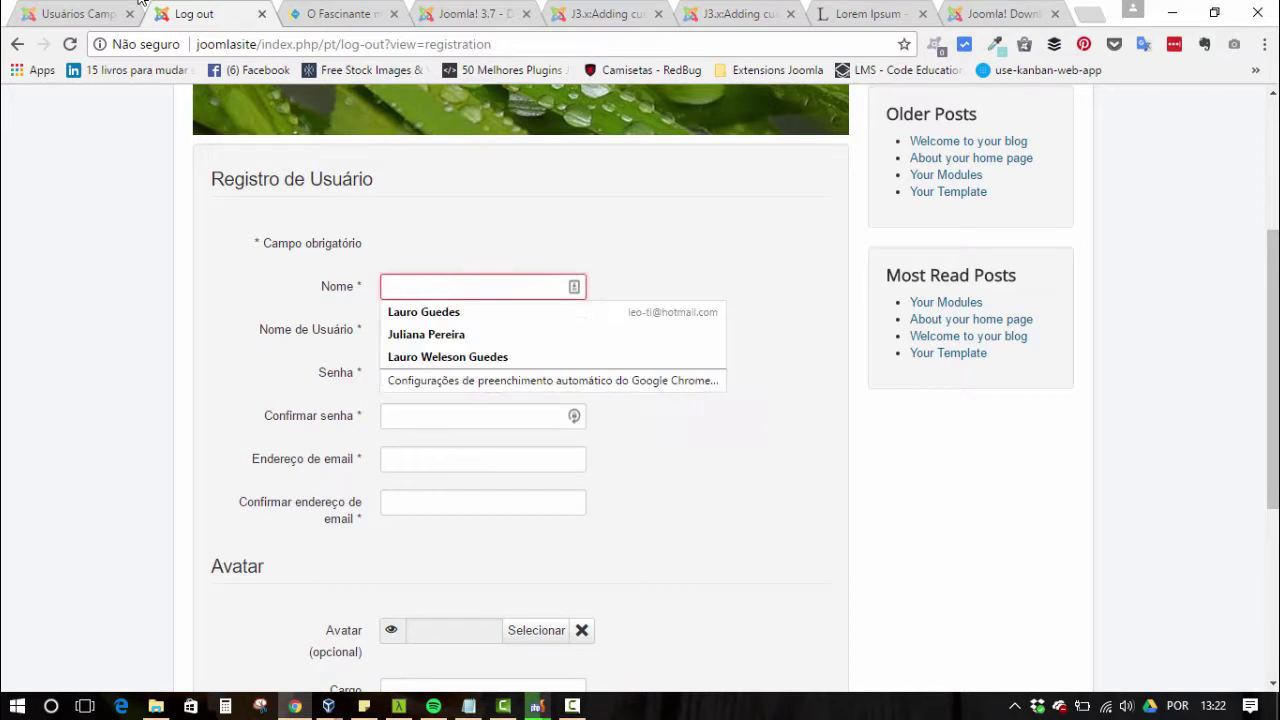
{"action": "type", "text": "Léo WG"}
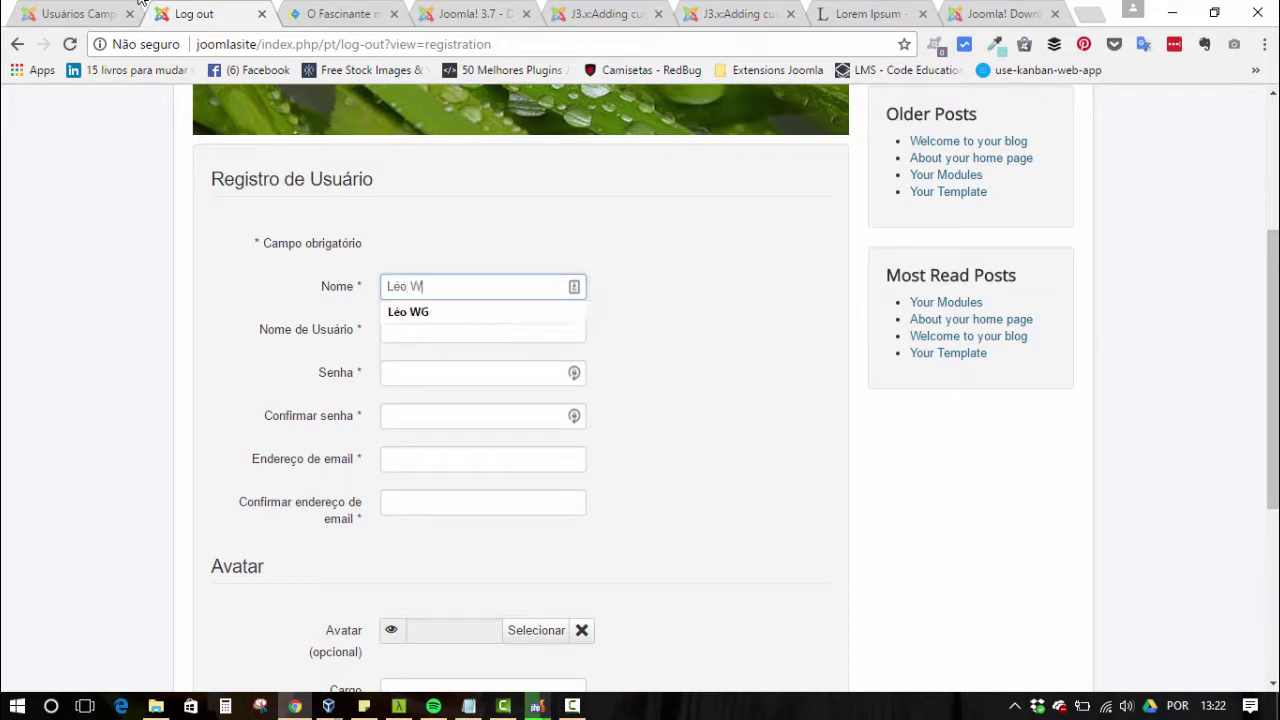
{"action": "key", "text": "Tab"}
{"action": "type", "text": "leo.wg"}
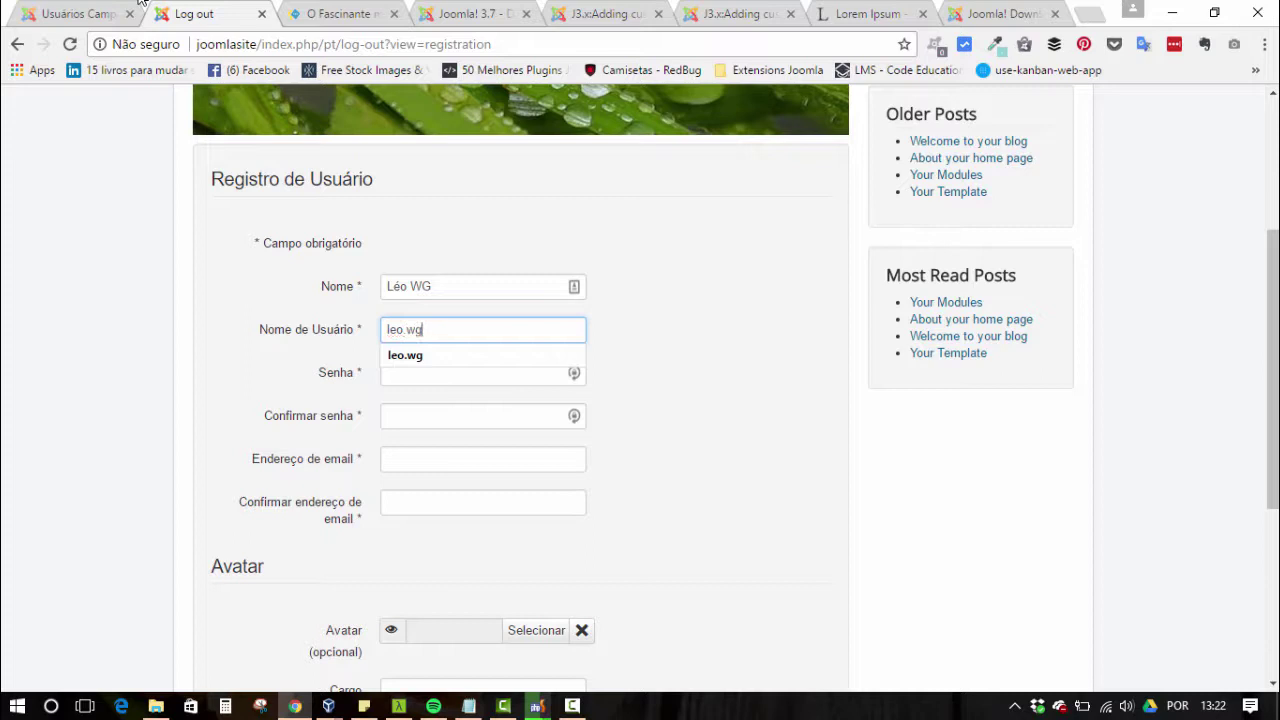
{"action": "key", "text": "Tab"}
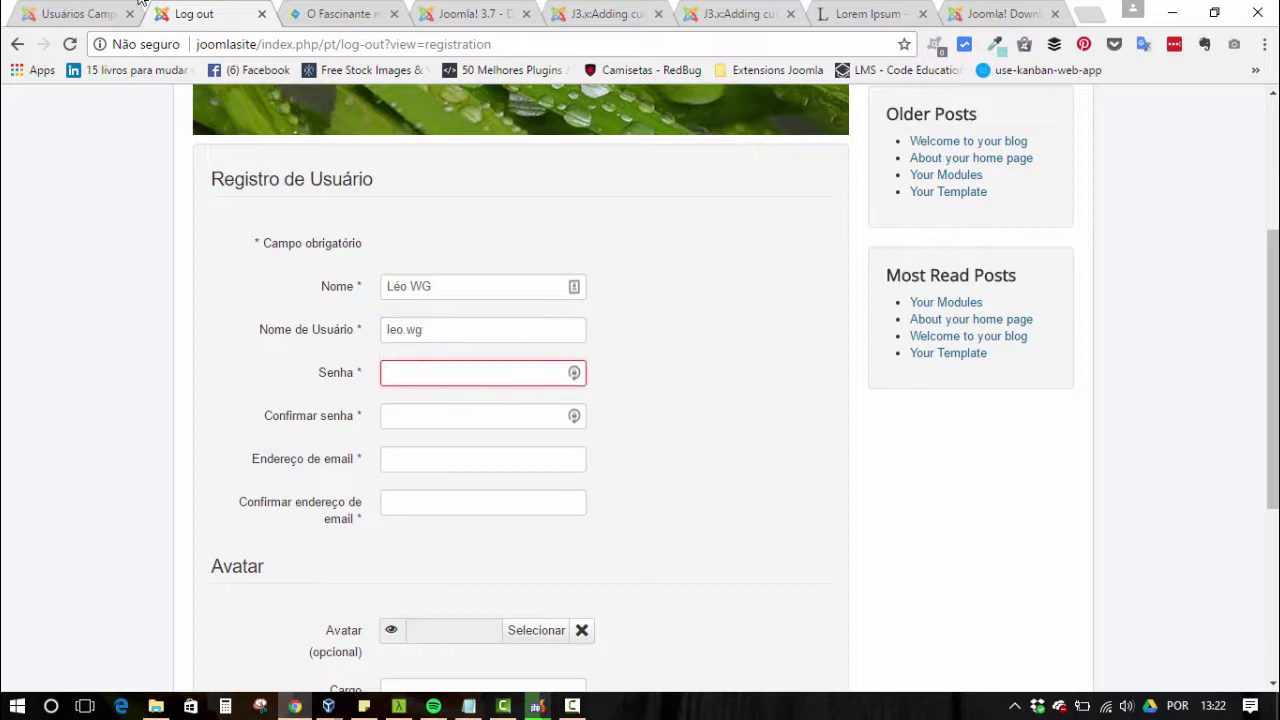
{"action": "type", "text": "123456"}
{"action": "key", "text": "Tab"}
{"action": "type", "text": "123"}
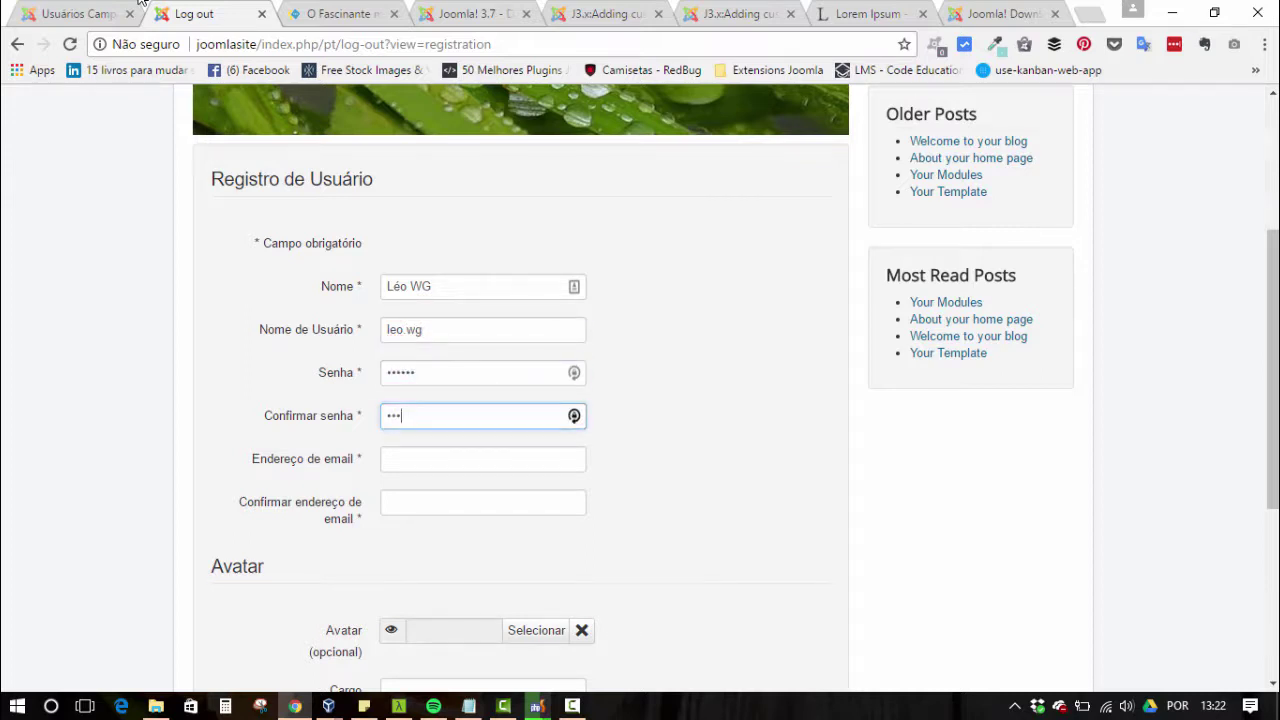
{"action": "type", "text": "456"}
- Fill both e-mail fields from the saved autofill suggestion and review the Avatar, Cargo and Sobre fields
{"action": "key", "text": "Tab"}
{"action": "type", "text": "leo"}
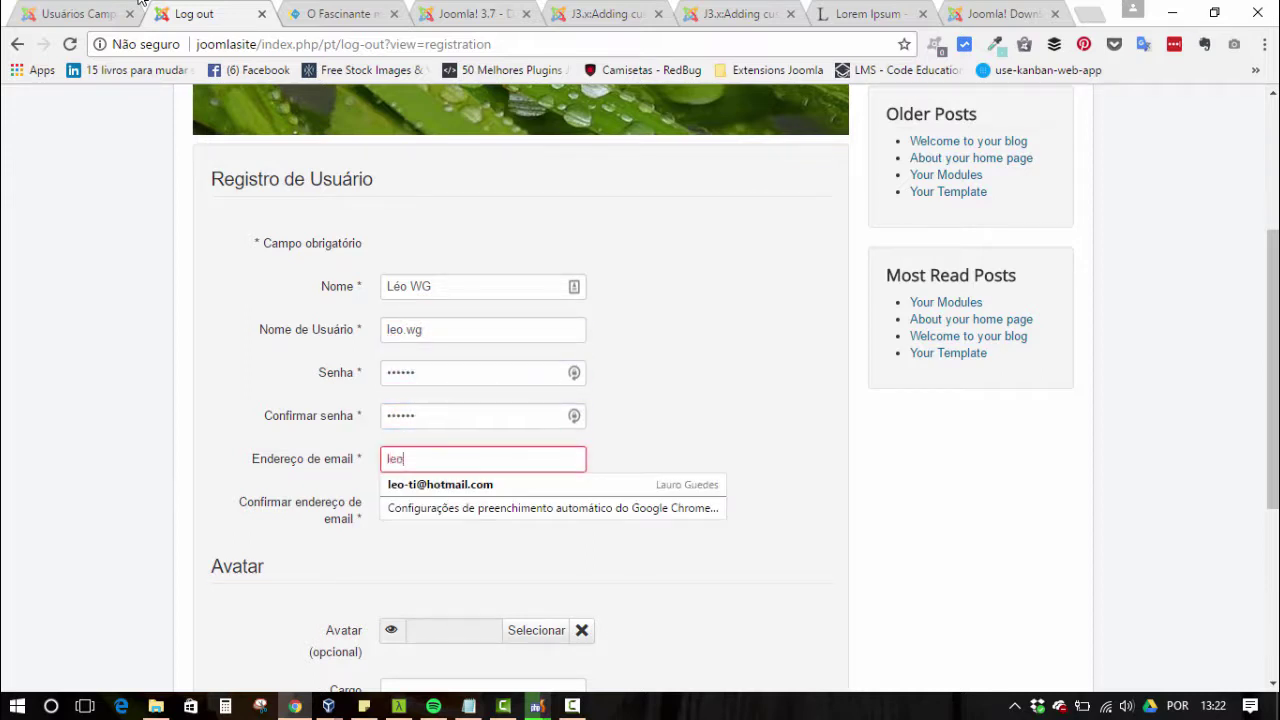
{"action": "key", "text": "Down"}
{"action": "key", "text": "Return"}
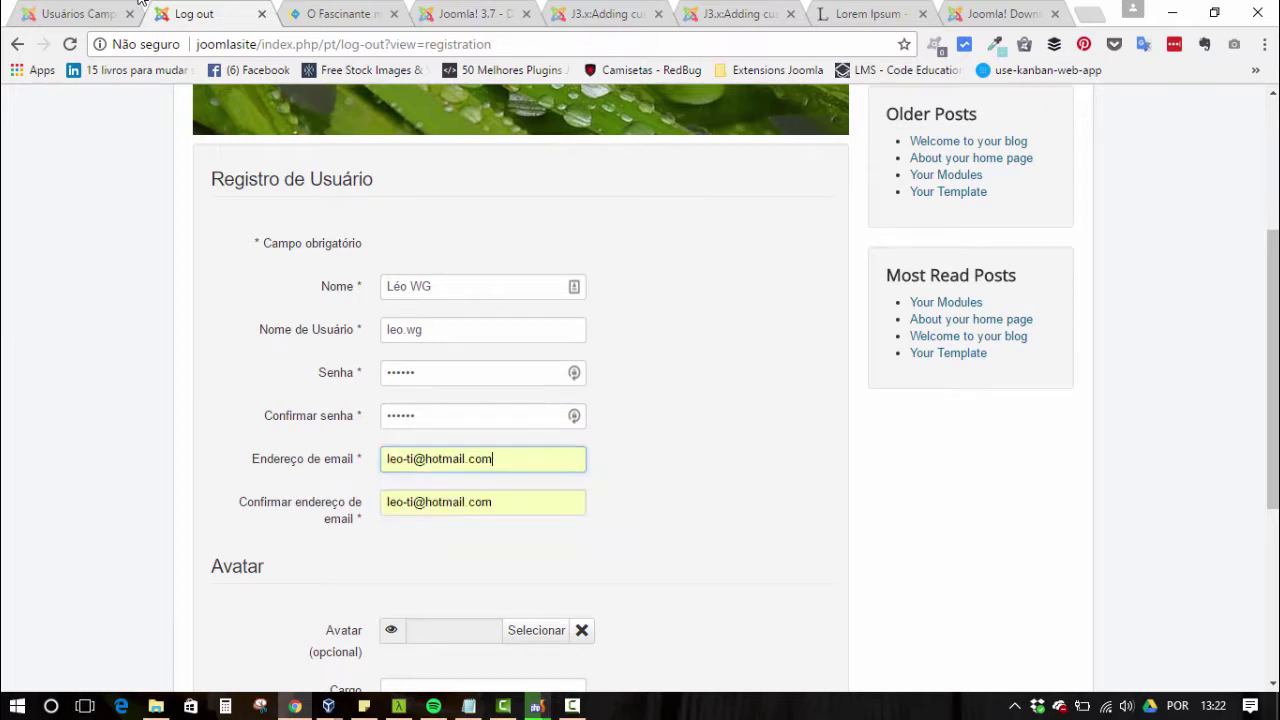
{"action": "scroll", "coordinate": [520, 400], "scroll_direction": "down", "scroll_amount": 2}
{"action": "scroll", "coordinate": [520, 400], "scroll_direction": "down", "scroll_amount": 1}
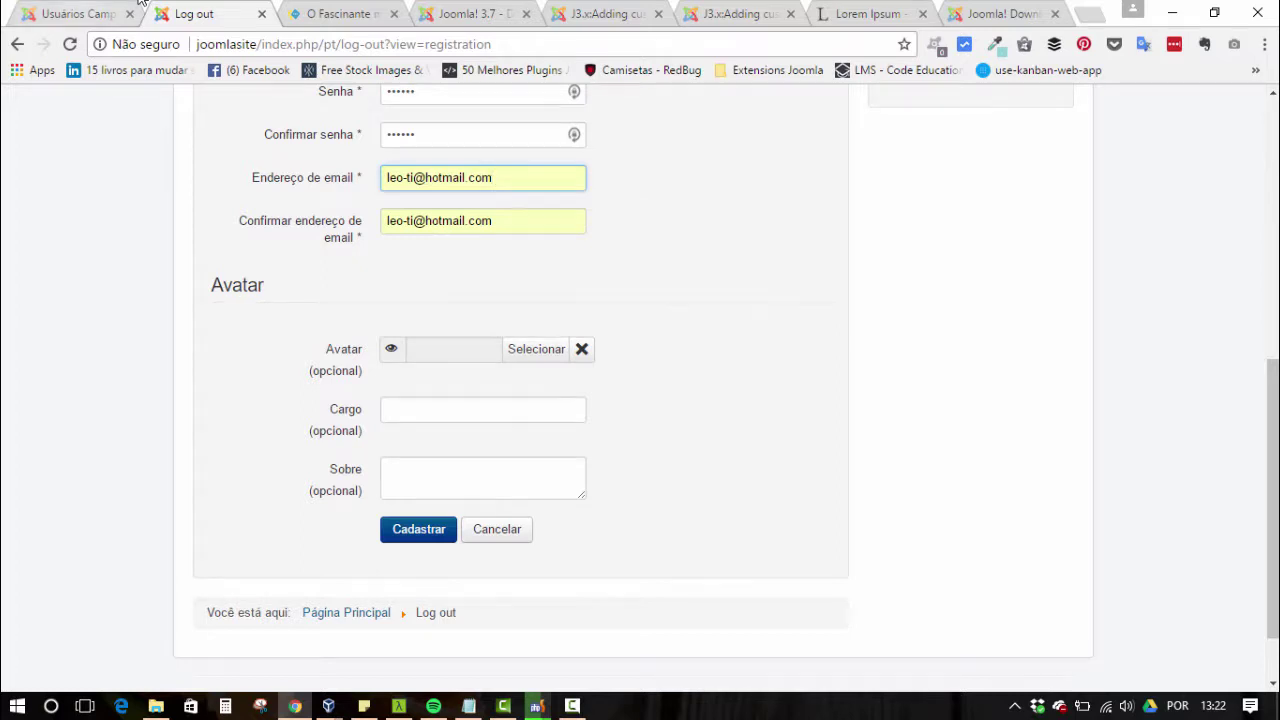
{"action": "left_click", "coordinate": [140, 5]}
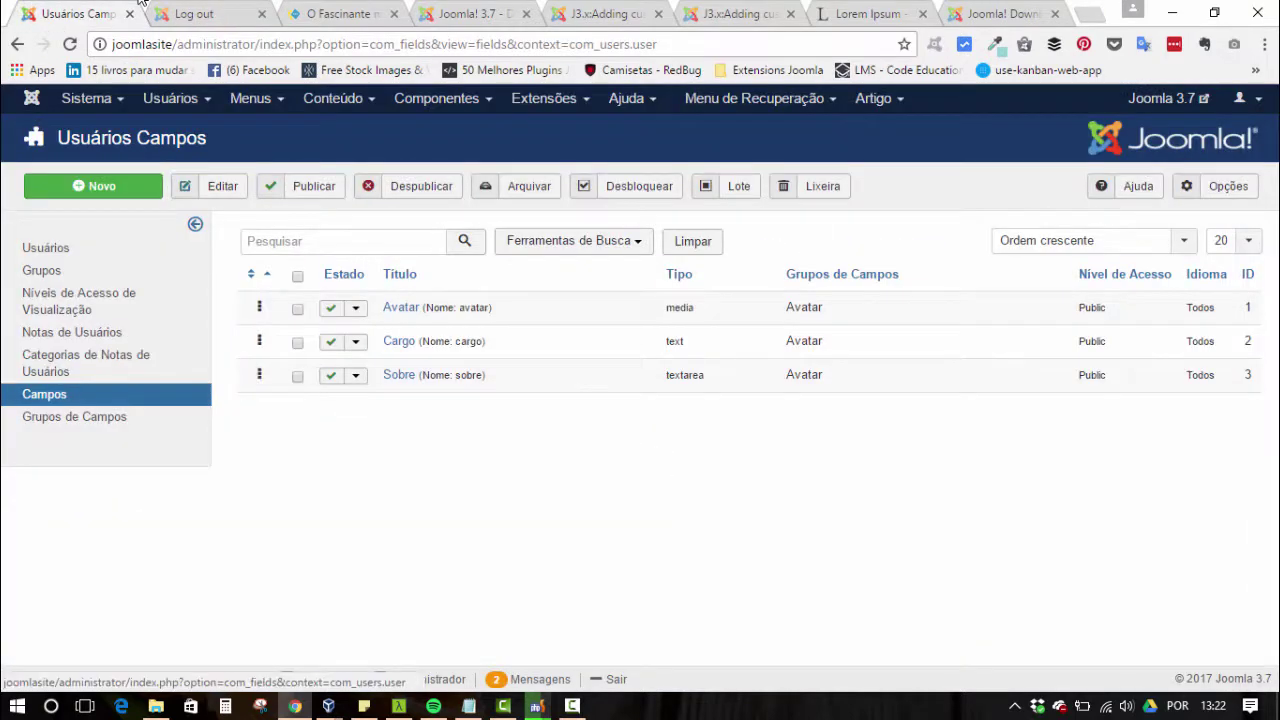
- Press Selecionar next to Avatar, hit the Alterar imagem page-not-found error, and cancel it
{"action": "key", "text": "ctrl+Tab"}
{"action": "double_click", "coordinate": [237, 285]}
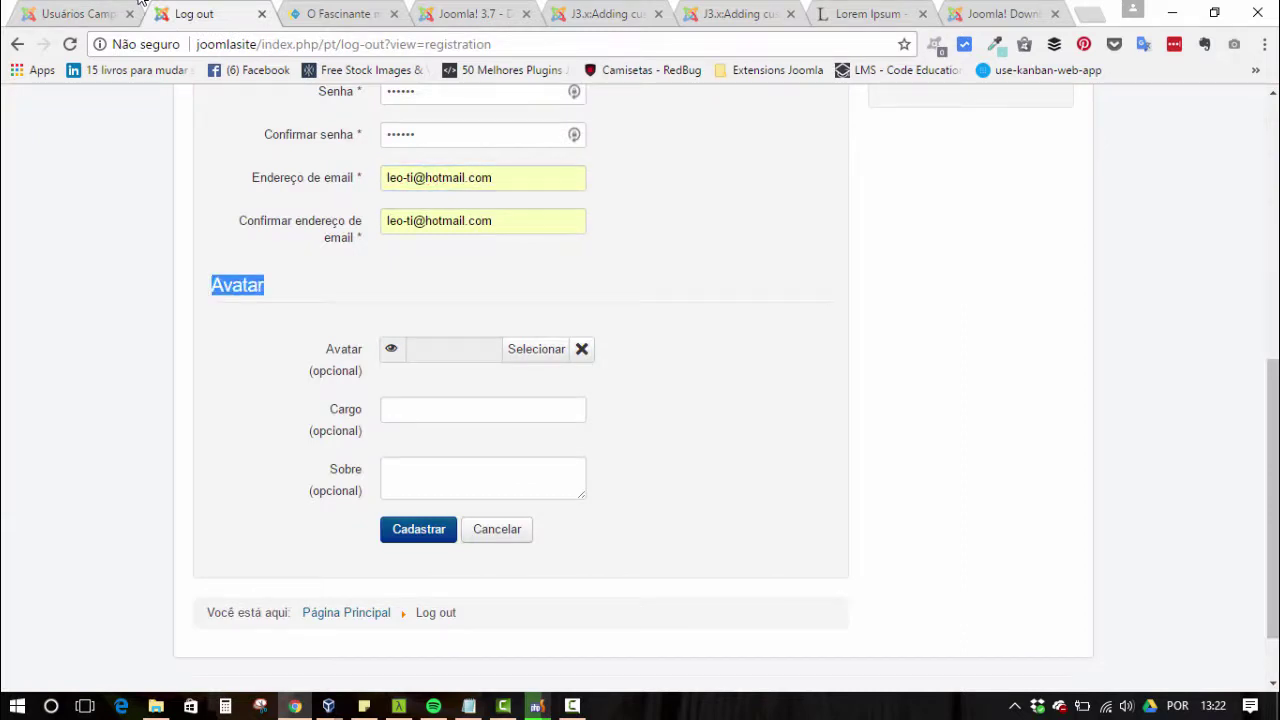
{"action": "key", "text": "Tab"}
{"action": "key", "text": "Return"}
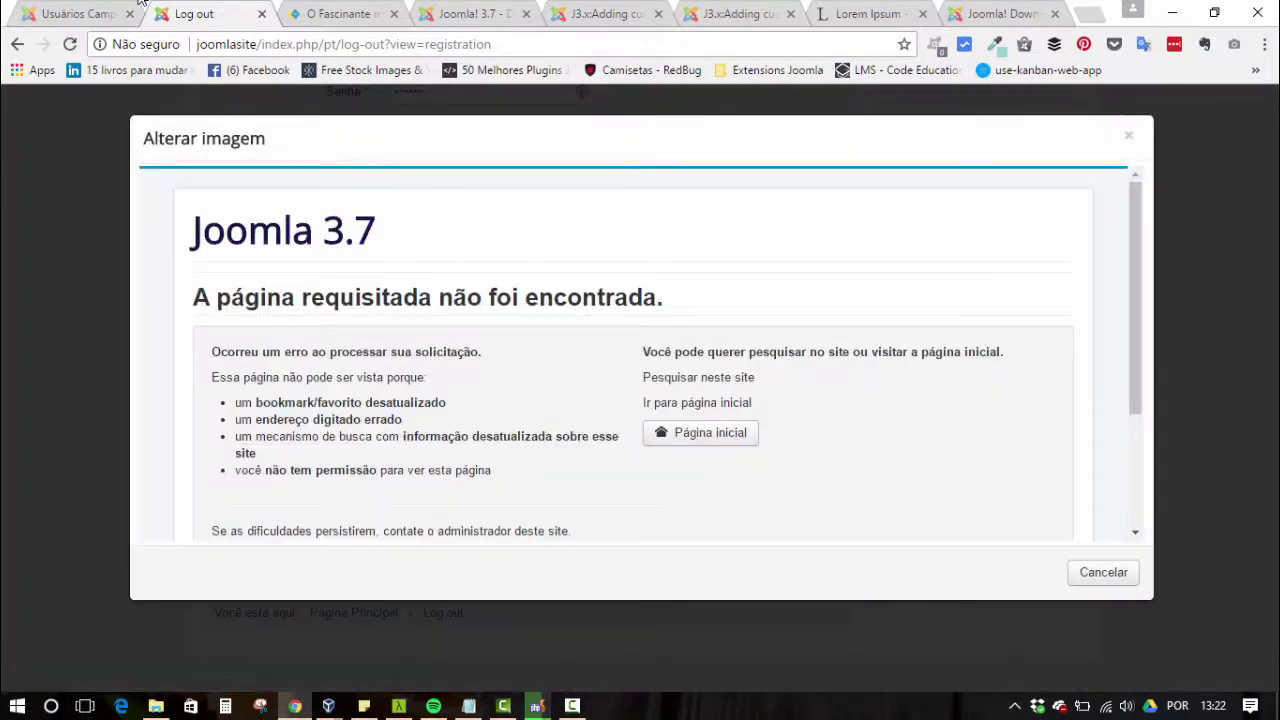
{"action": "key", "text": "Tab"}
{"action": "key", "text": "Escape"}
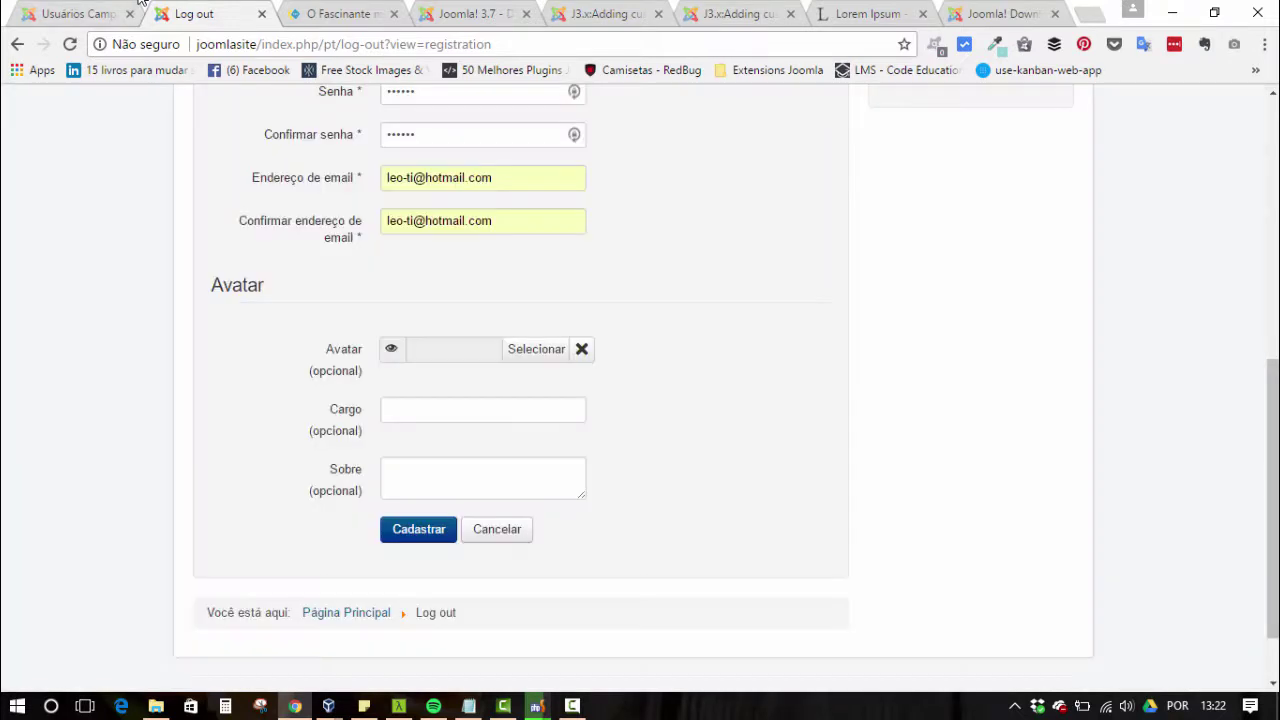
{"action": "left_click", "coordinate": [139, 2]}
- Open the Mídia manager's Opções from the Conteúdo menu
{"action": "left_click", "coordinate": [333, 98]}
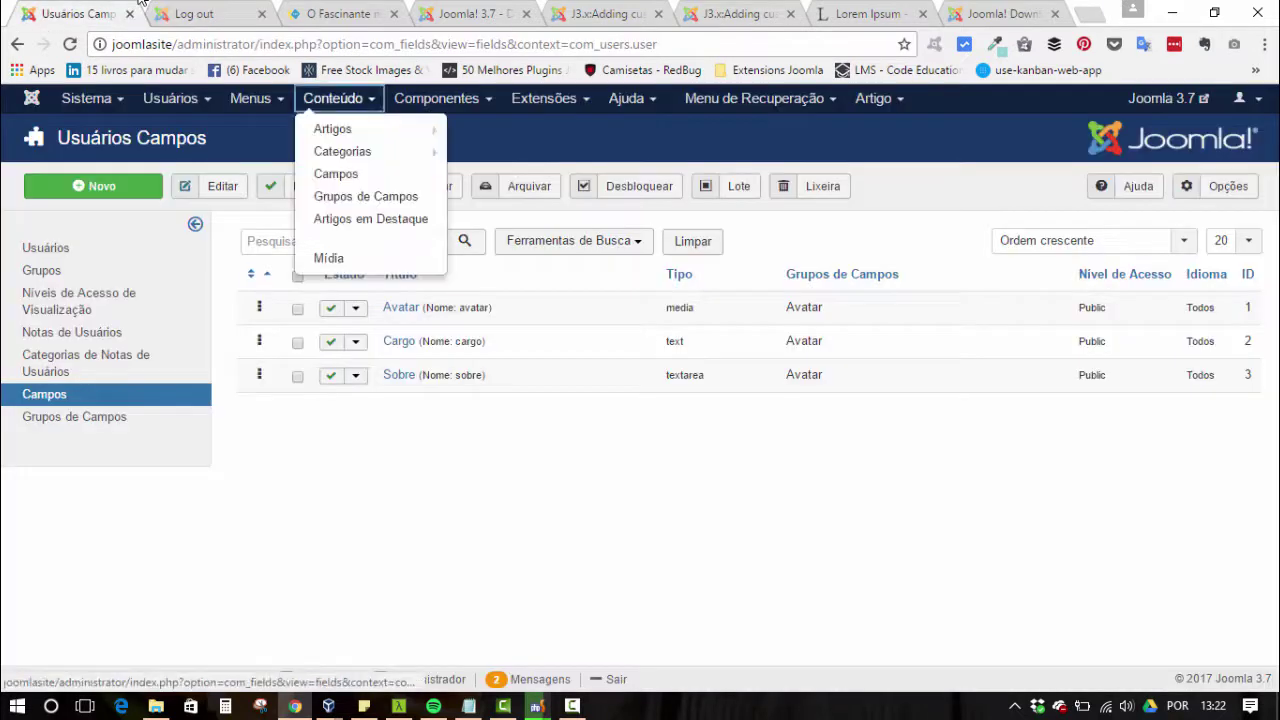
{"action": "mouse_move", "coordinate": [342, 151]}
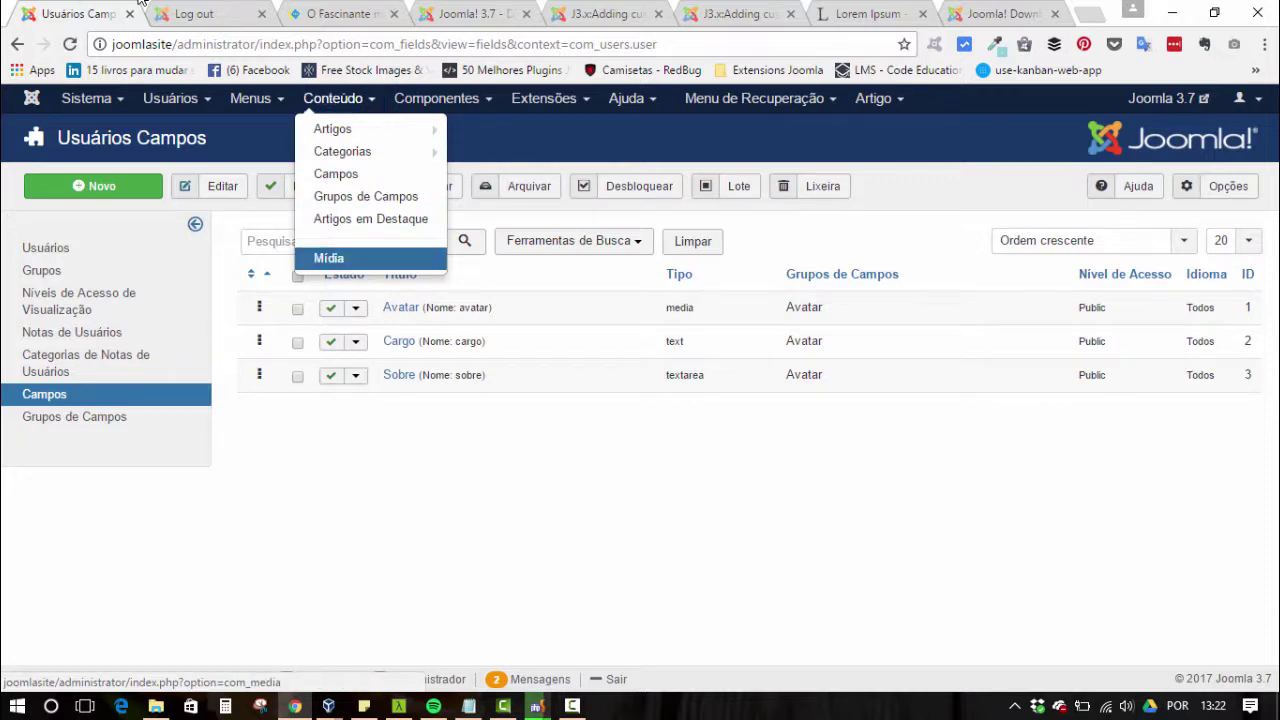
{"action": "left_click", "coordinate": [328, 258]}
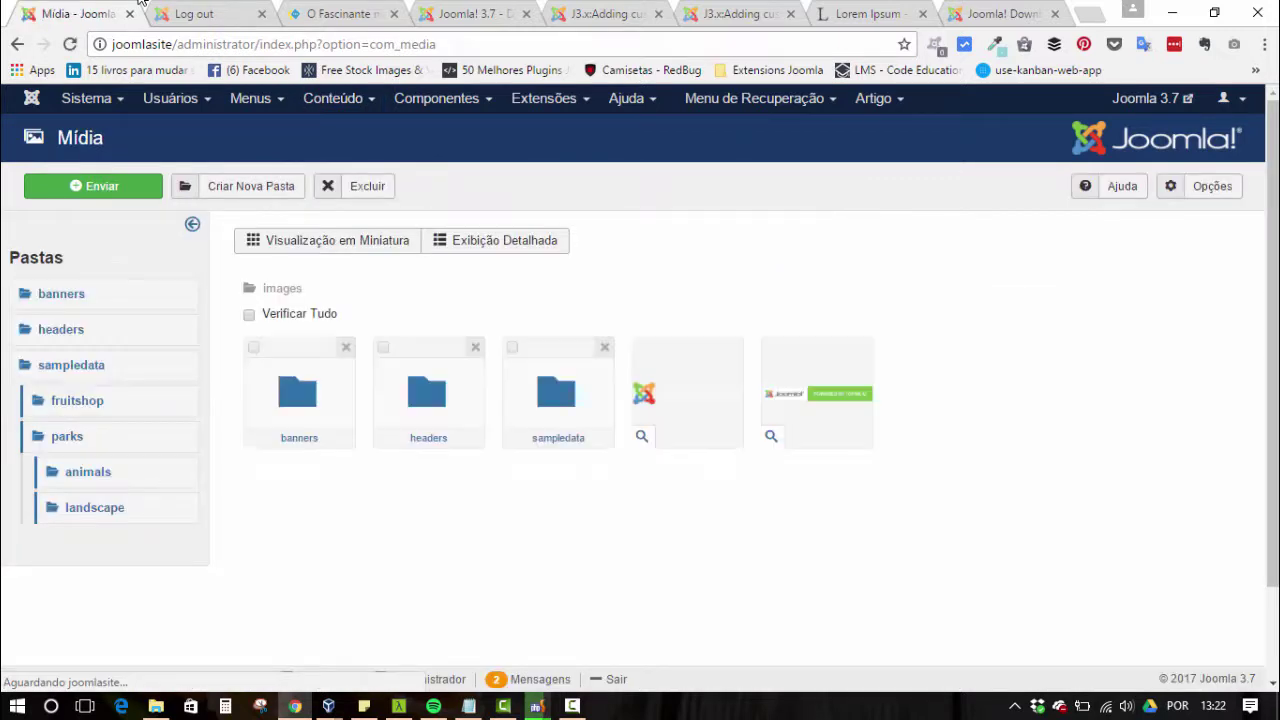
{"action": "left_click", "coordinate": [1200, 186]}
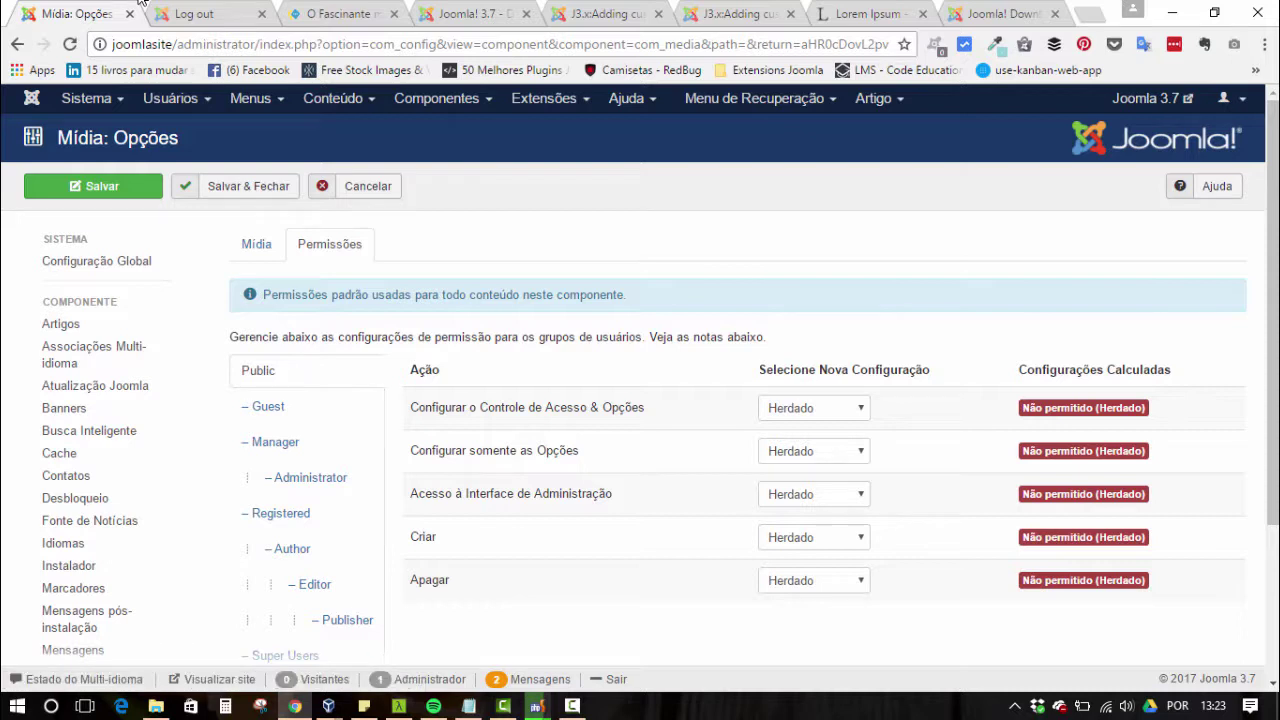
- Grant Public Permitido for Acesso à Interface de Administração and Criar, then Salvar & Fechar
{"action": "left_click", "coordinate": [814, 494]}
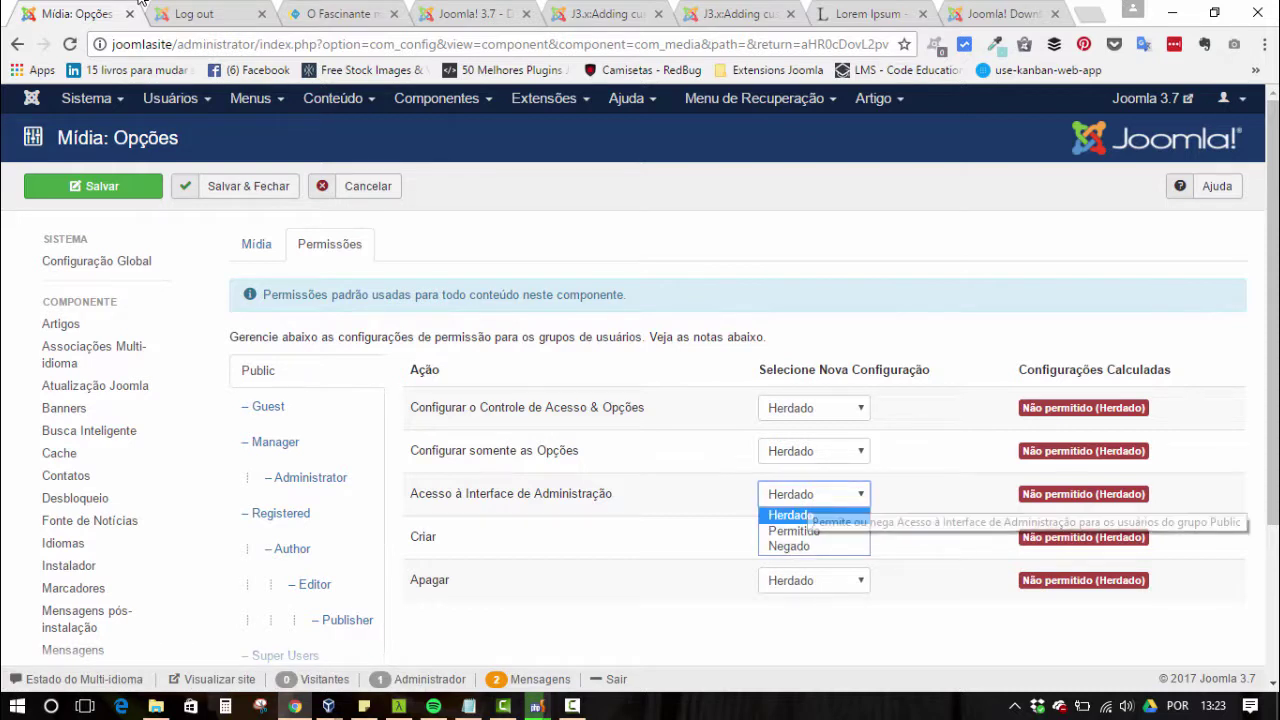
{"action": "left_click", "coordinate": [790, 514]}
{"action": "key", "text": "Down"}
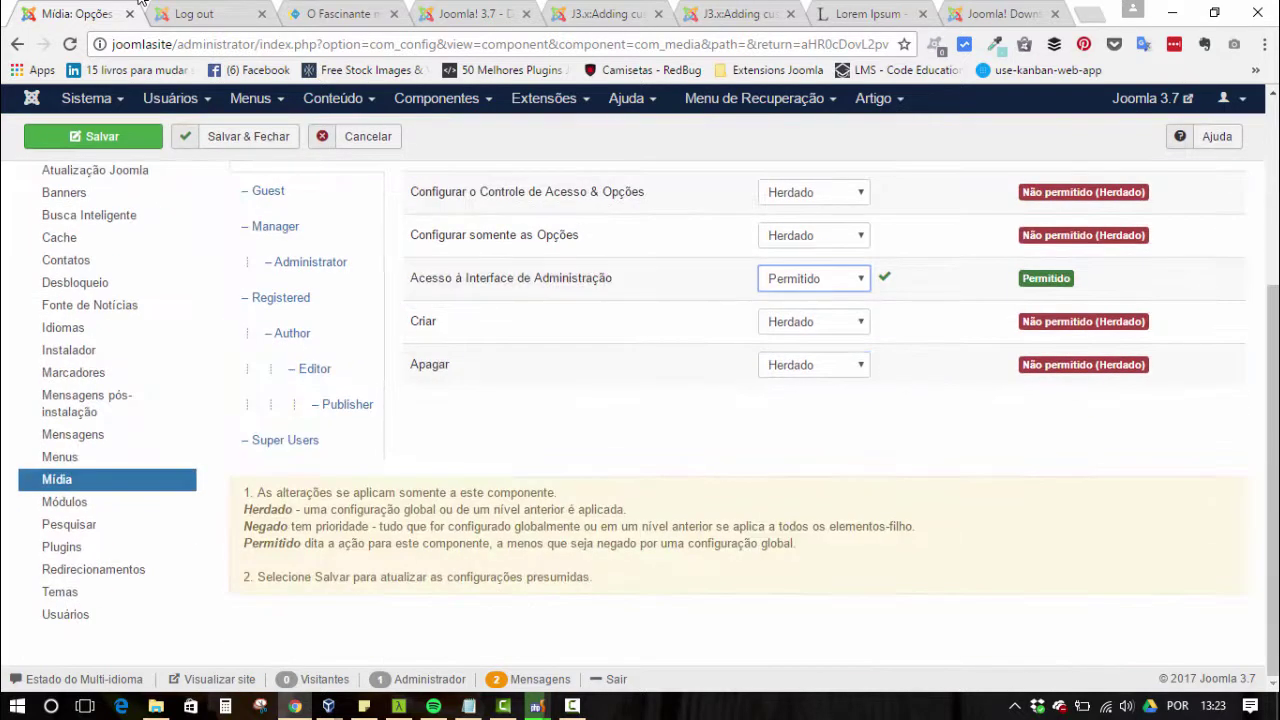
{"action": "key", "text": "Tab"}
{"action": "key", "text": "alt+Down"}
{"action": "key", "text": "Down"}
{"action": "key", "text": "Return"}
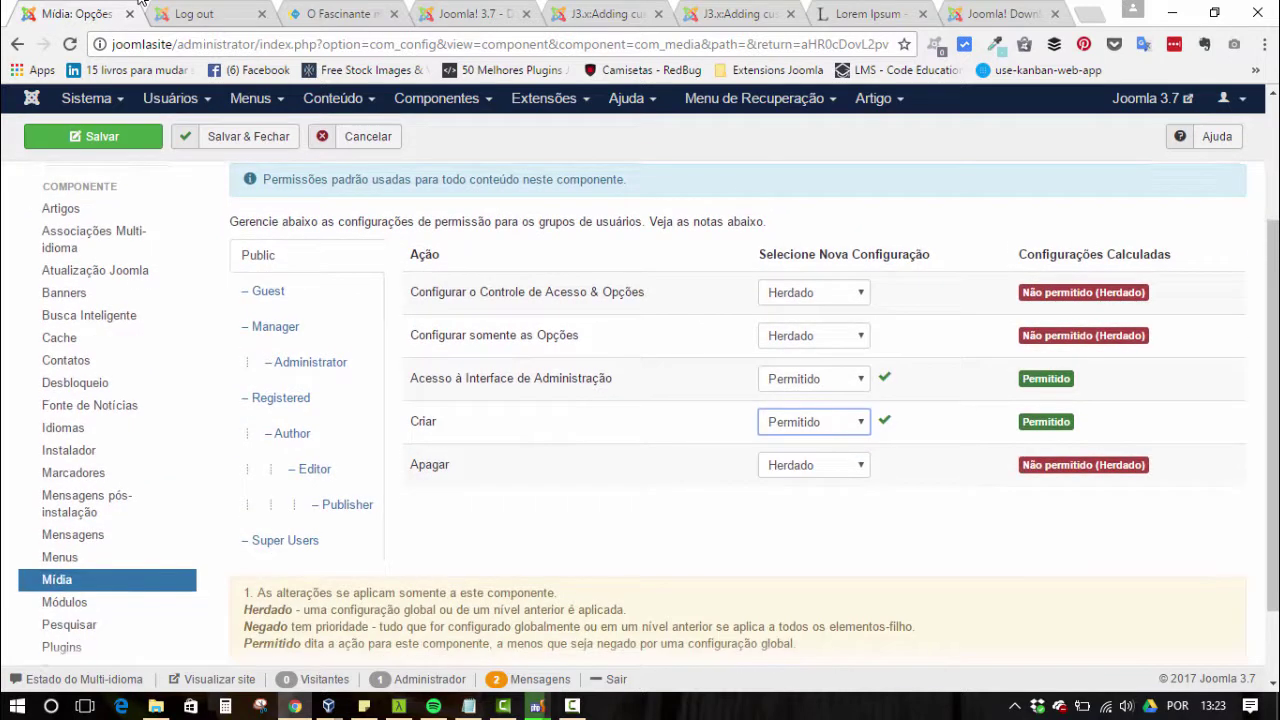
{"action": "key", "text": "Return"}
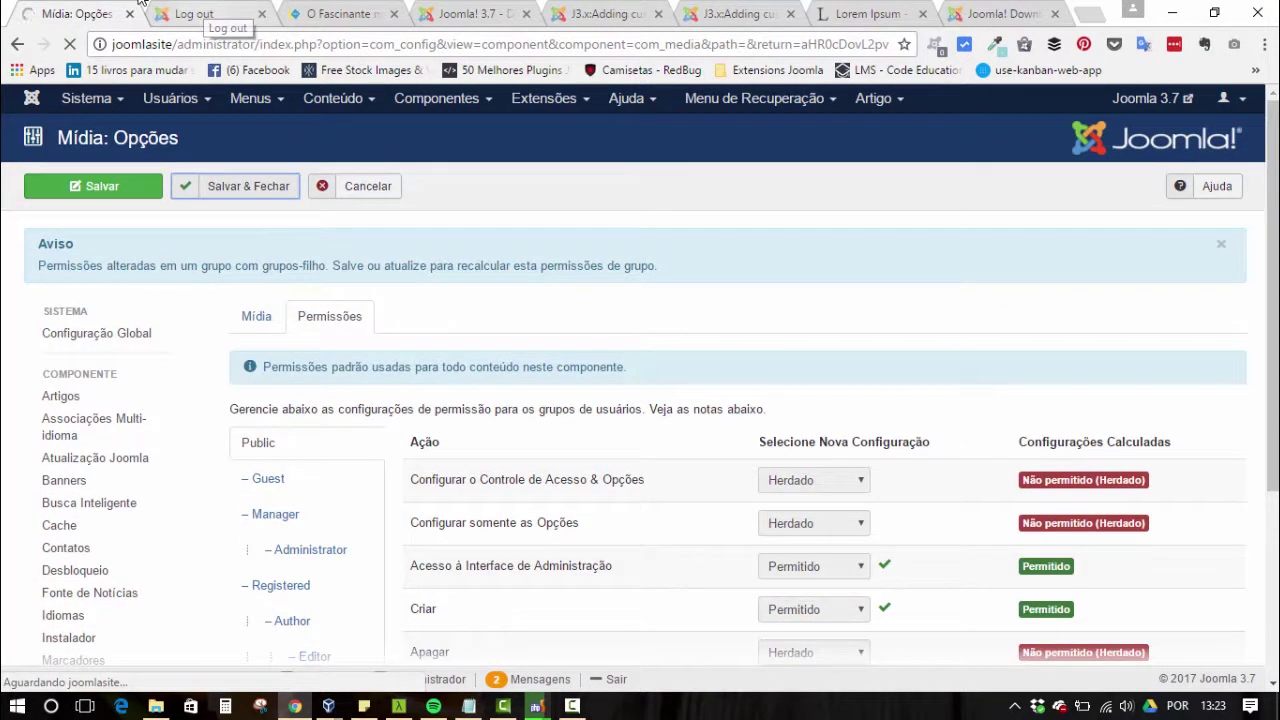
{"action": "left_click", "coordinate": [143, 5]}
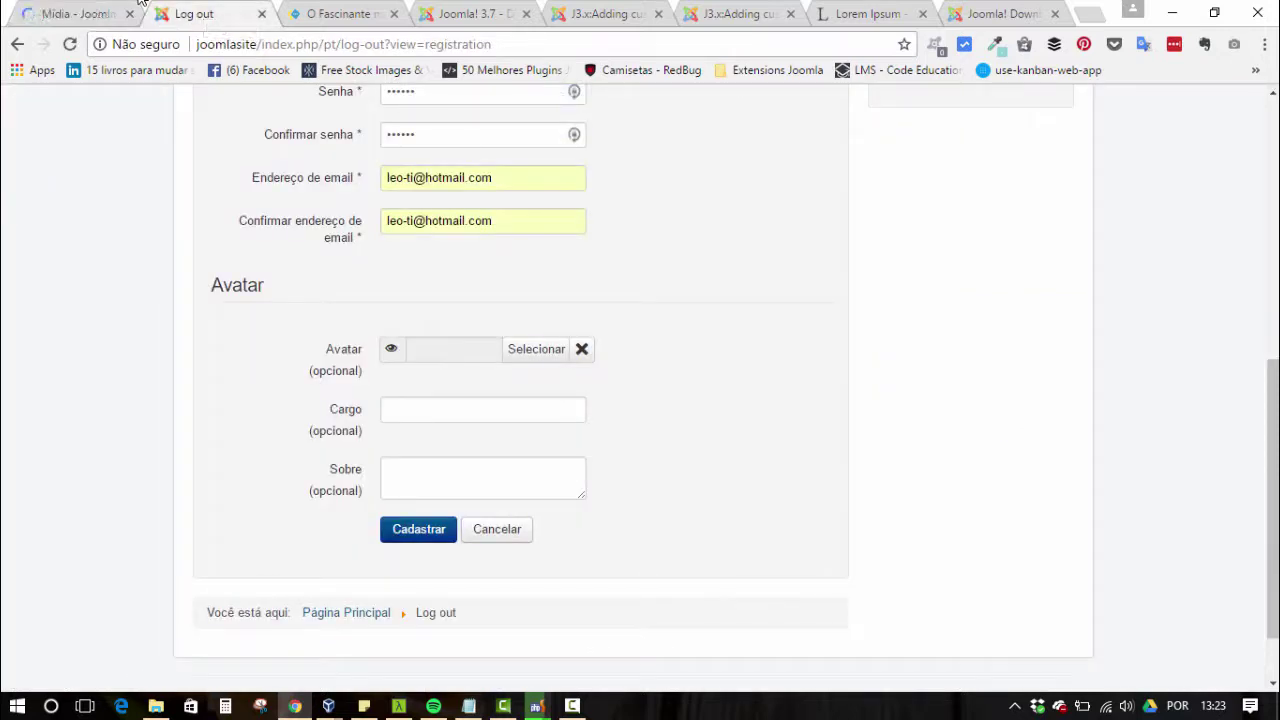
- Reopen the Avatar image picker and browse the computer for a file to upload
{"action": "key", "text": "ctrl+shift+Tab"}
{"action": "key", "text": "ctrl+Tab"}
{"action": "key", "text": "Return"}
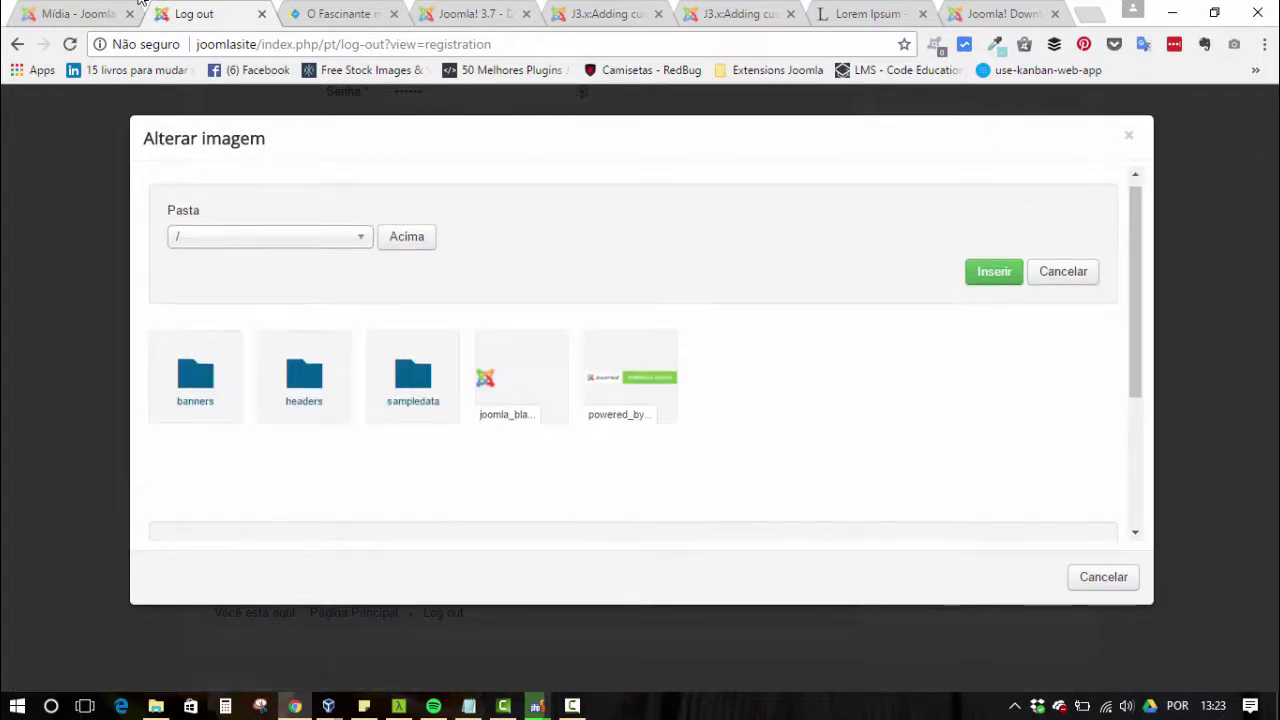
{"action": "key", "text": "Page_Down"}
{"action": "key", "text": "Tab"}
{"action": "key", "text": "space"}
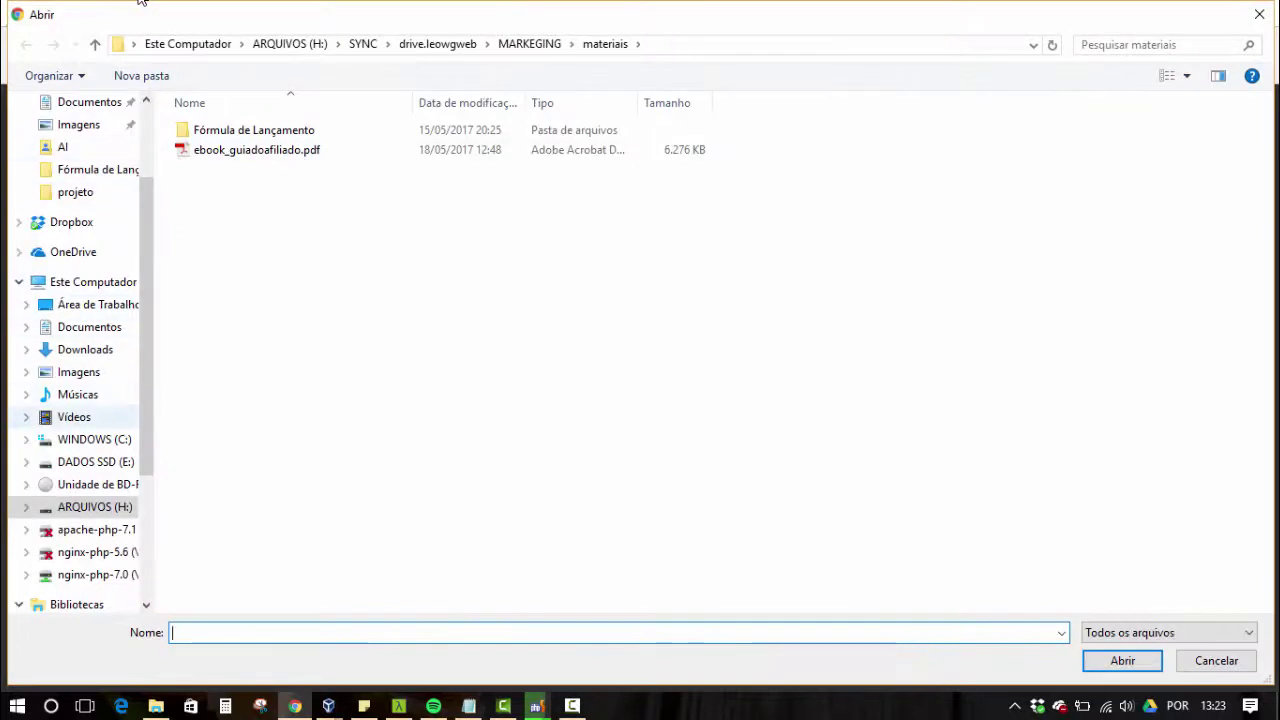
- Pick eu-profile.jpg from the Imagens folder and upload it with Iniciar Envio as the Avatar
{"action": "key", "text": "shift+Tab"}
{"action": "key", "text": "Down"}
{"action": "key", "text": "Down"}
{"action": "key", "text": "Down"}
{"action": "key", "text": "Down"}
{"action": "key", "text": "Down"}
{"action": "key", "text": "Down"}
{"action": "key", "text": "Down"}
{"action": "key", "text": "Up"}
{"action": "key", "text": "Up"}
{"action": "key", "text": "Up"}
{"action": "key", "text": "Up"}
{"action": "key", "text": "Up"}
{"action": "key", "text": "Up"}
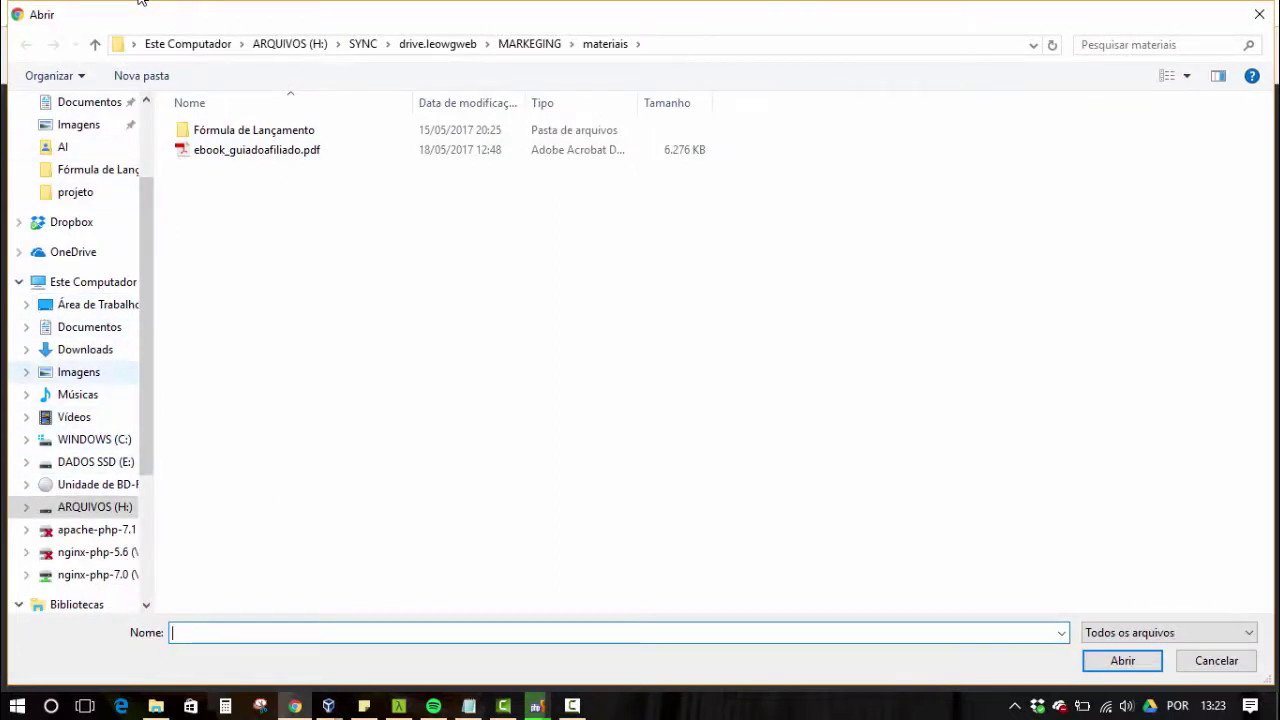
{"action": "key", "text": "Down"}
{"action": "key", "text": "Down"}
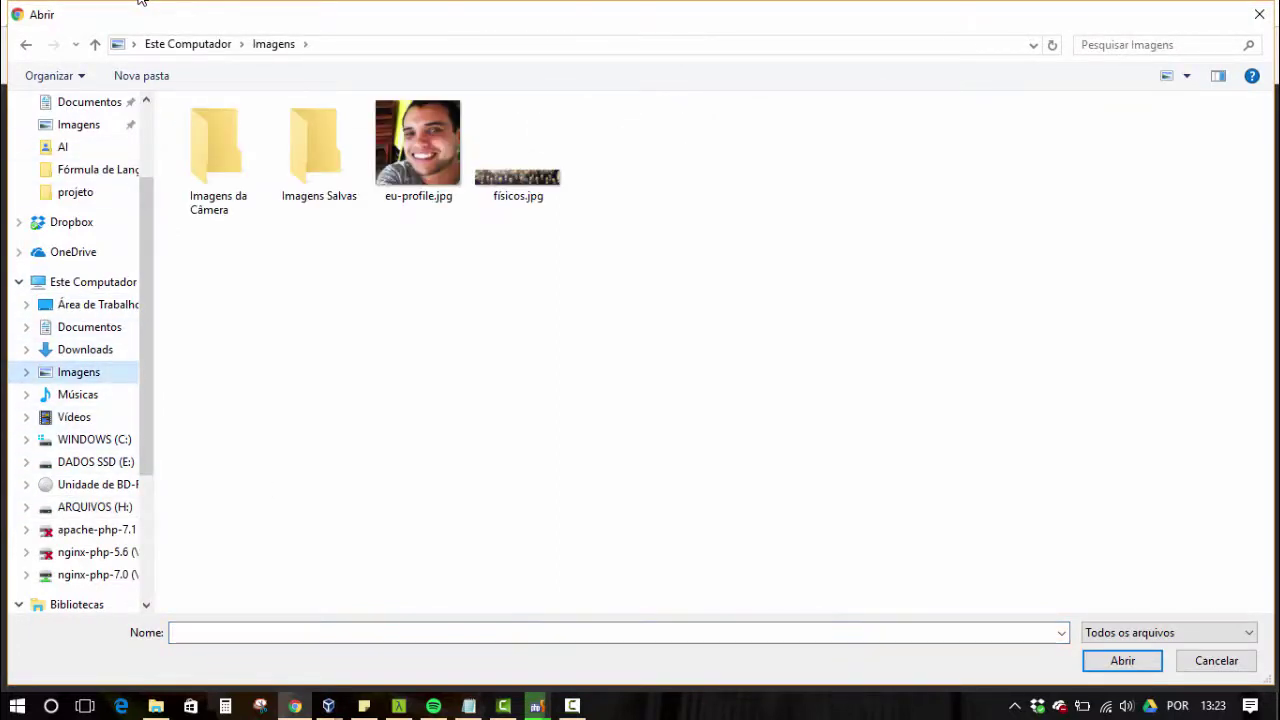
{"action": "key", "text": "Tab"}
{"action": "key", "text": "Right"}
{"action": "key", "text": "Right"}
{"action": "key", "text": "Return"}
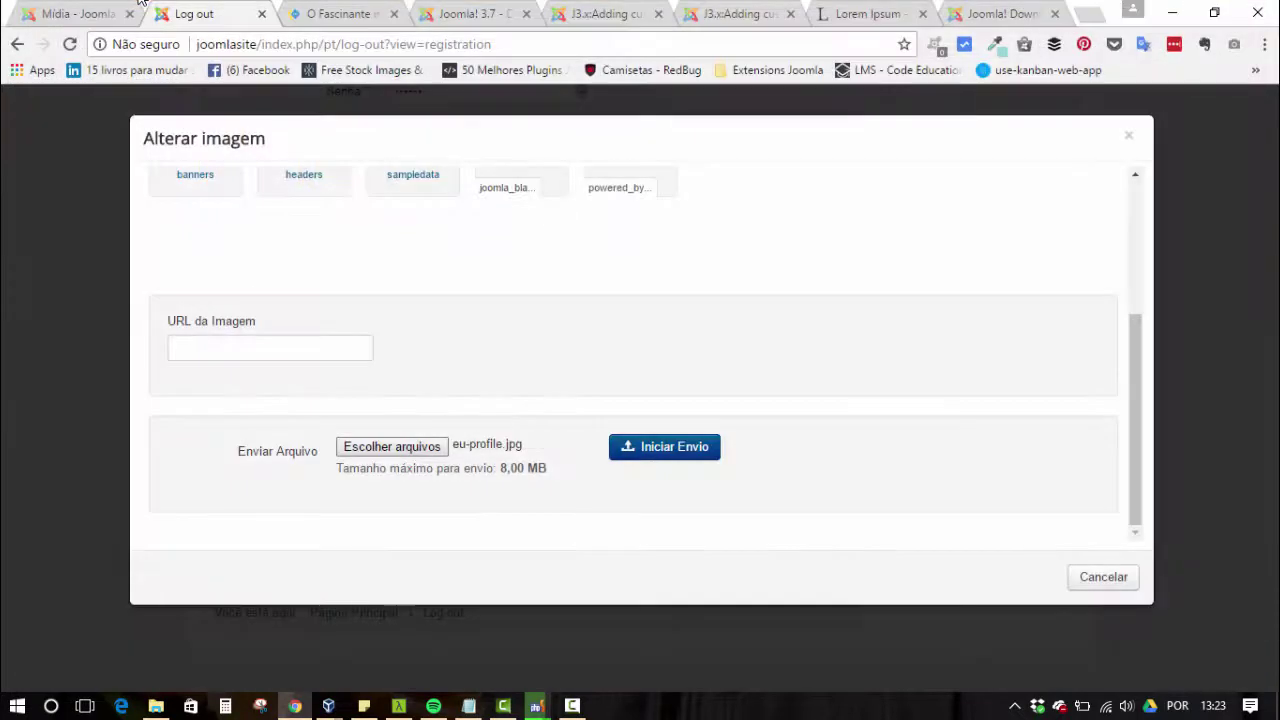
{"action": "key", "text": "Tab"}
{"action": "key", "text": "Return"}
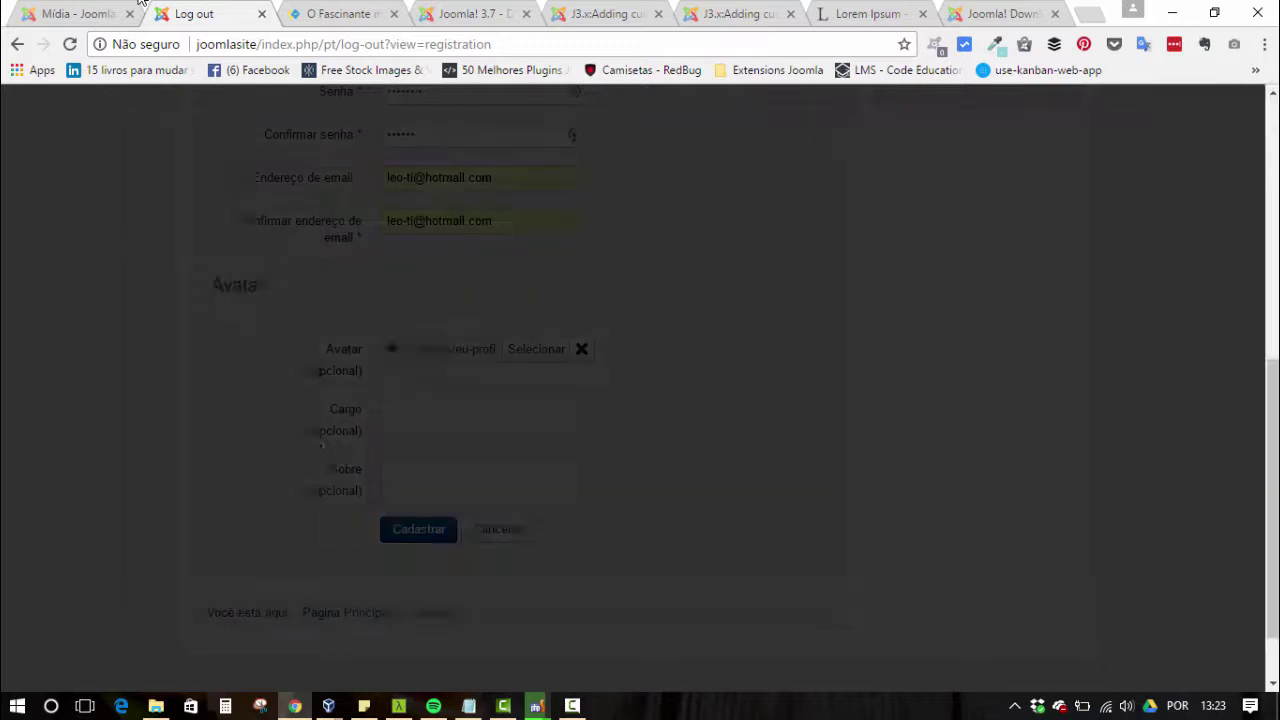
{"action": "key", "text": "Tab"}
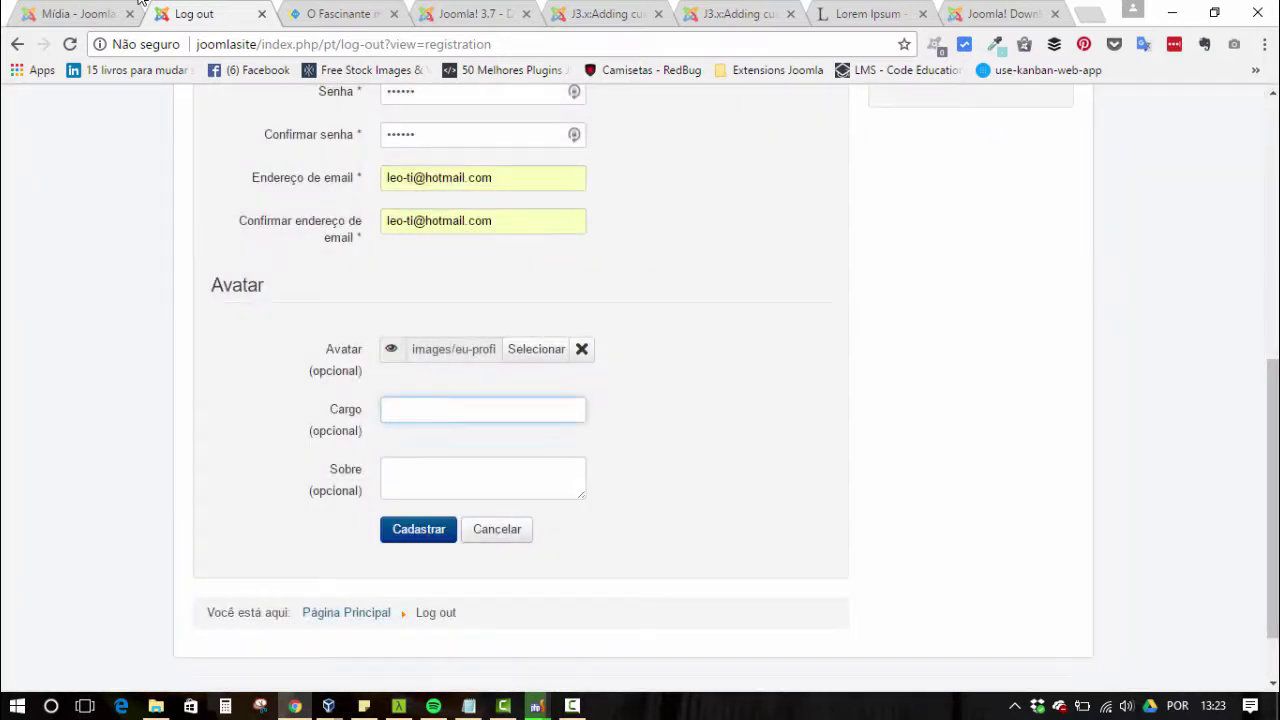
- Fill Cargo with the Web Designer autofill suggestion
{"action": "type", "text": "Web"}
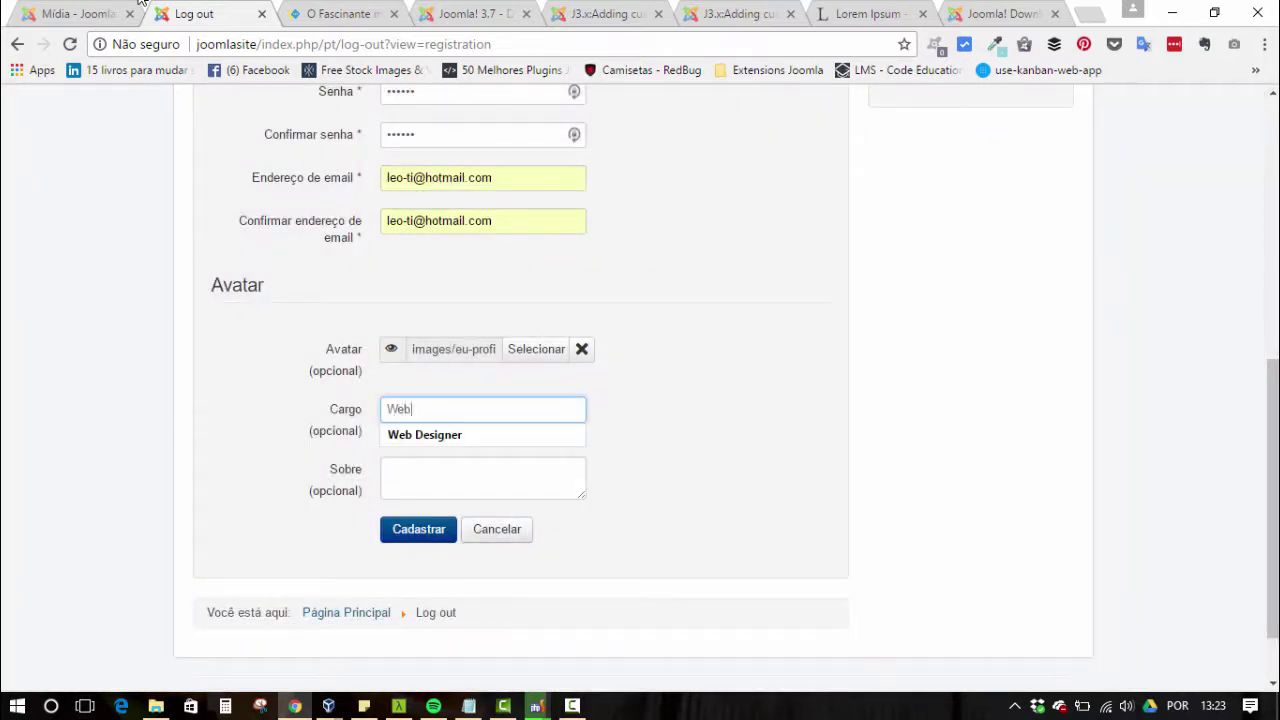
{"action": "key", "text": "Down"}
{"action": "key", "text": "Return"}
{"action": "key", "text": "Tab"}
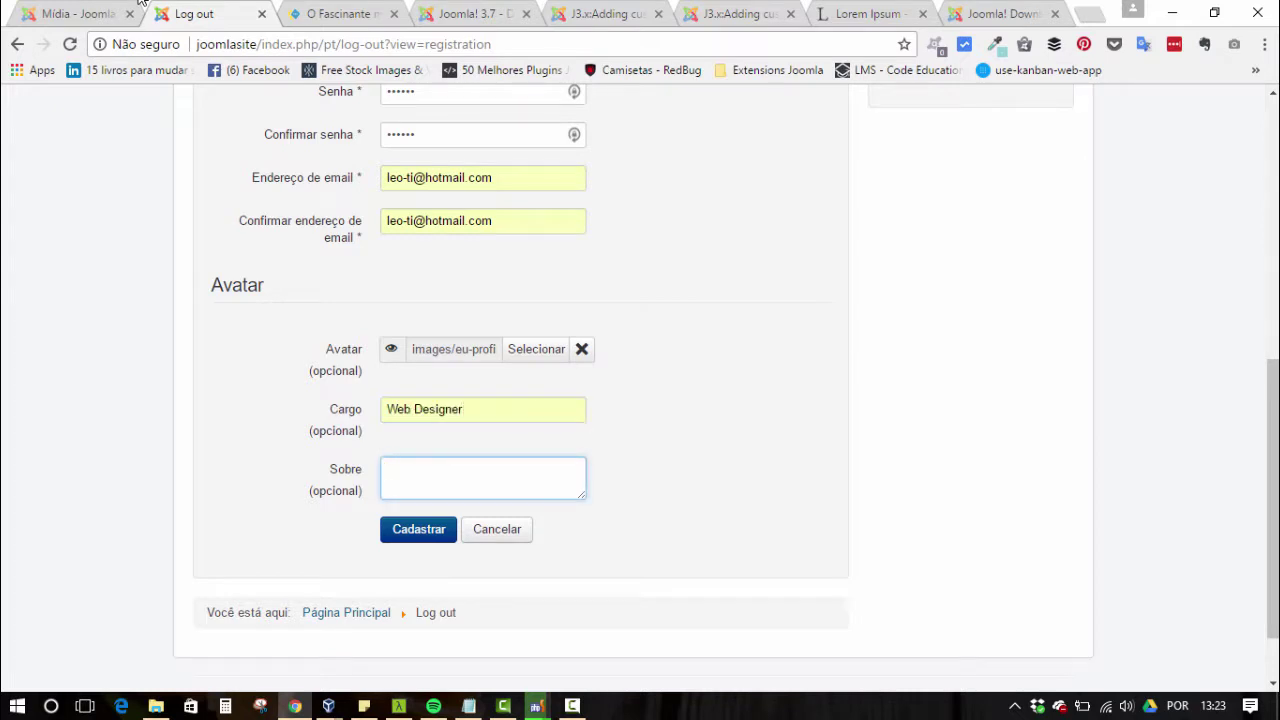
- Paste Lorem Ipsum text from lipsum.com into Sobre and submit with Cadastrar
{"action": "key", "text": "ctrl+7"}
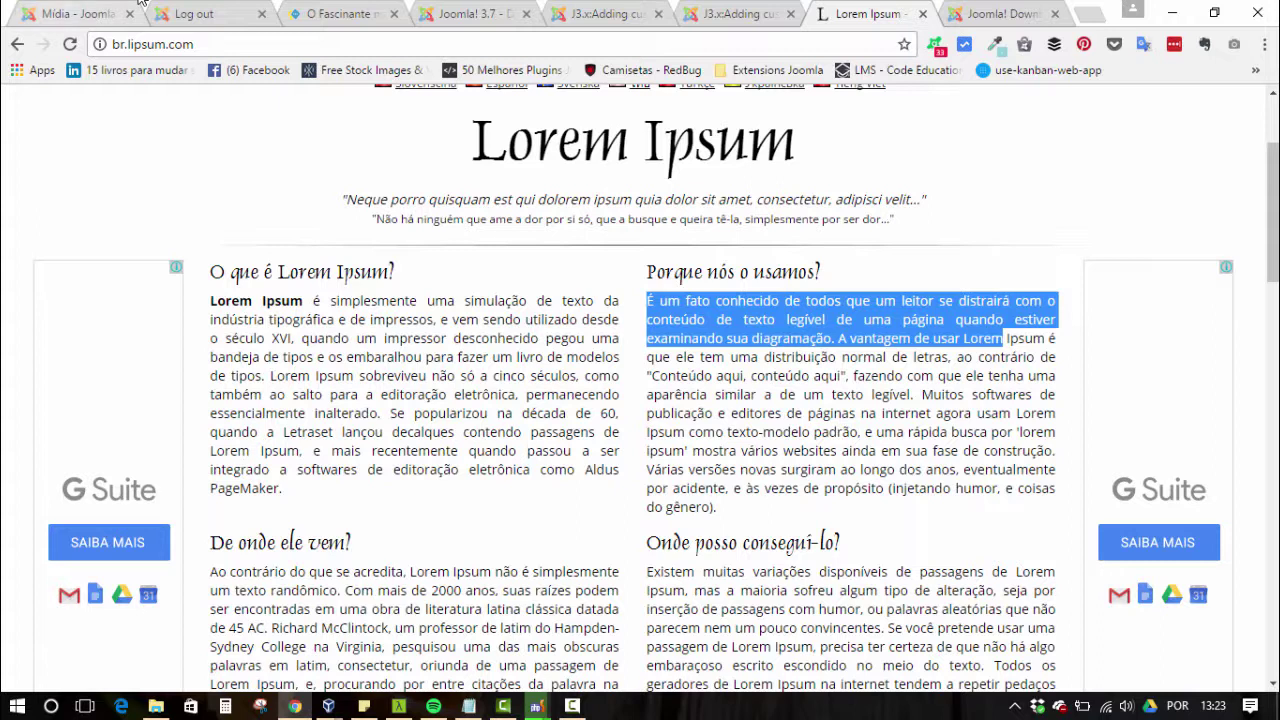
{"action": "key", "text": "ctrl+2"}
{"action": "key", "text": "ctrl+v"}
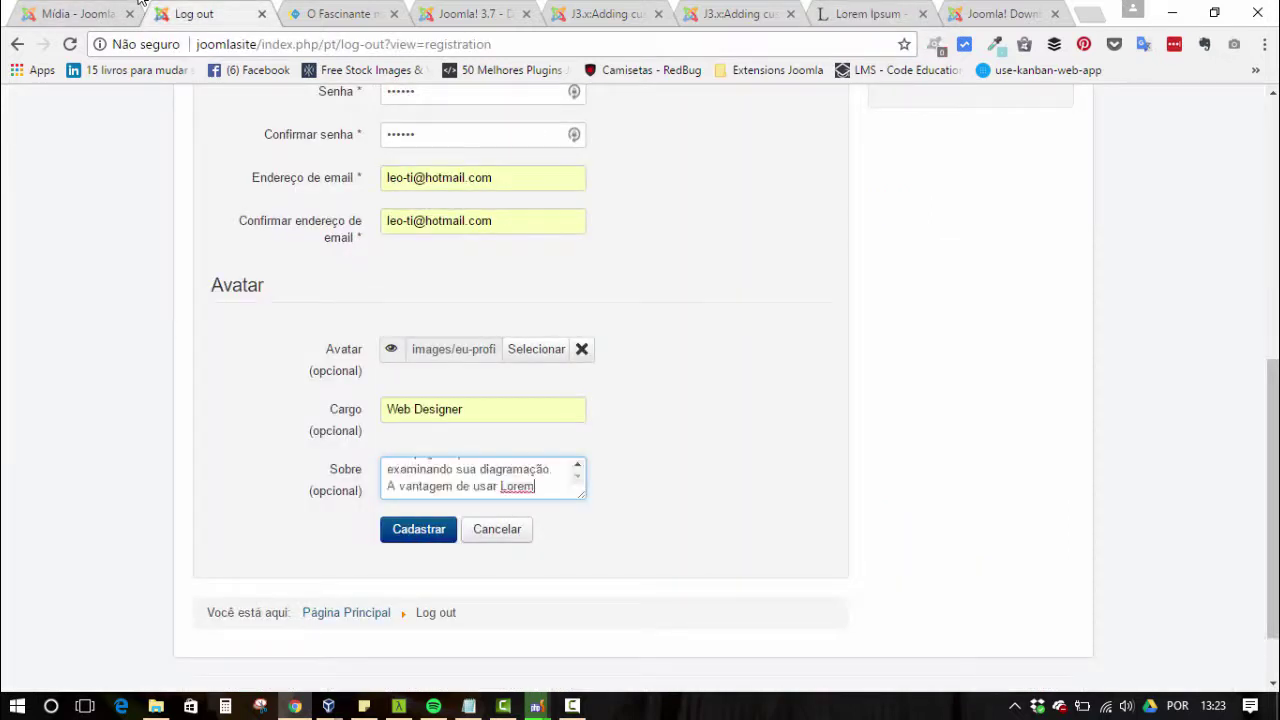
{"action": "key", "text": "Tab"}
{"action": "key", "text": "Return"}
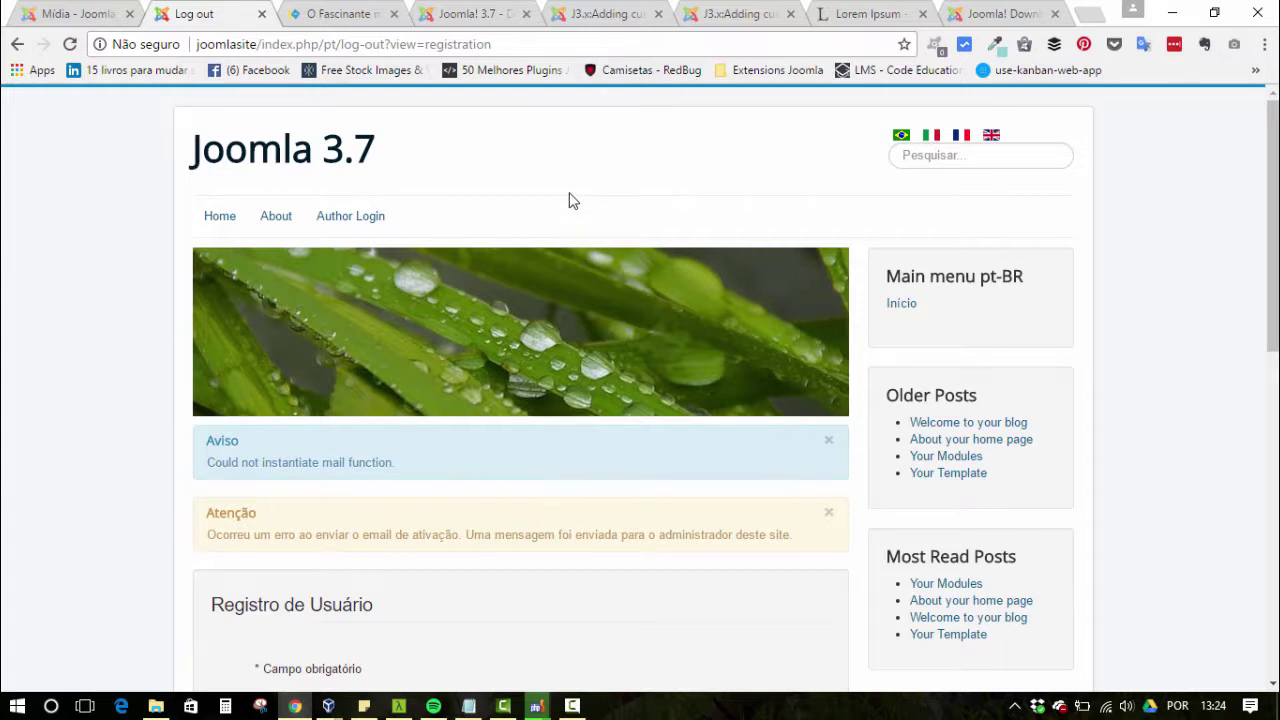
- Open Usuários > Gerenciar, view the new user's account, close it, and note its Registered group
{"action": "left_click", "coordinate": [70, 12]}
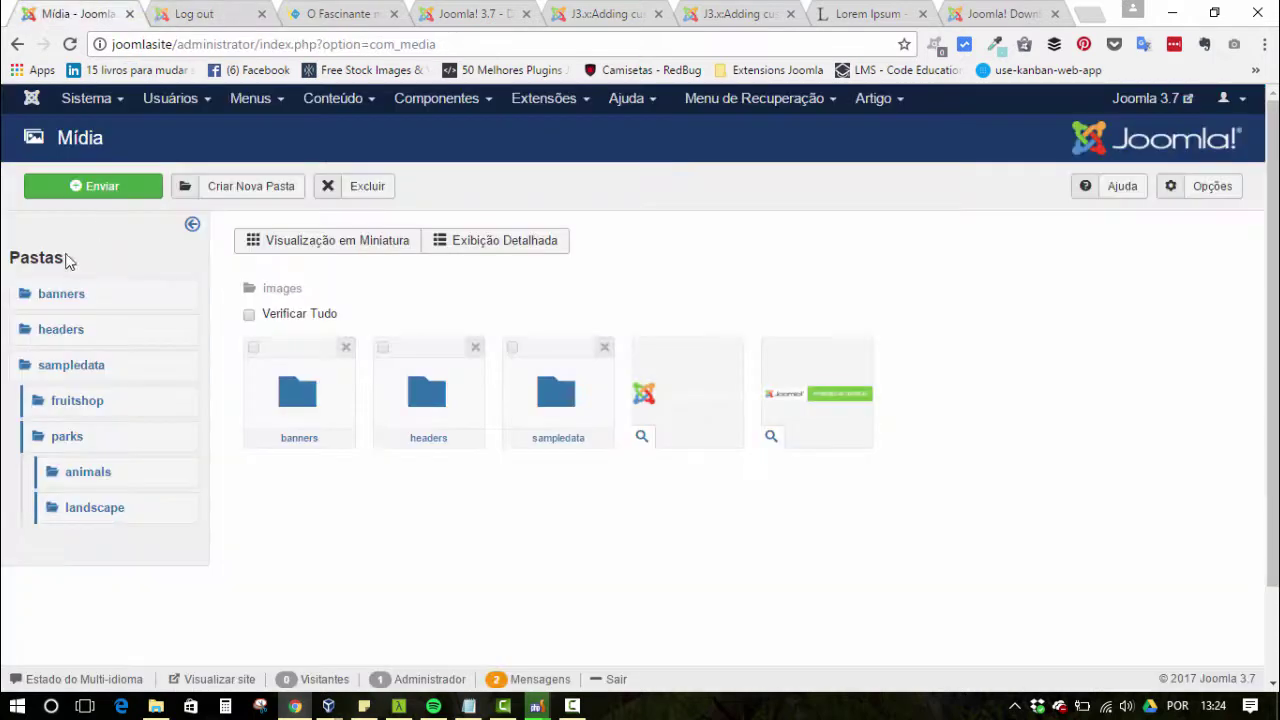
{"action": "left_click", "coordinate": [170, 98]}
{"action": "left_click", "coordinate": [180, 129]}
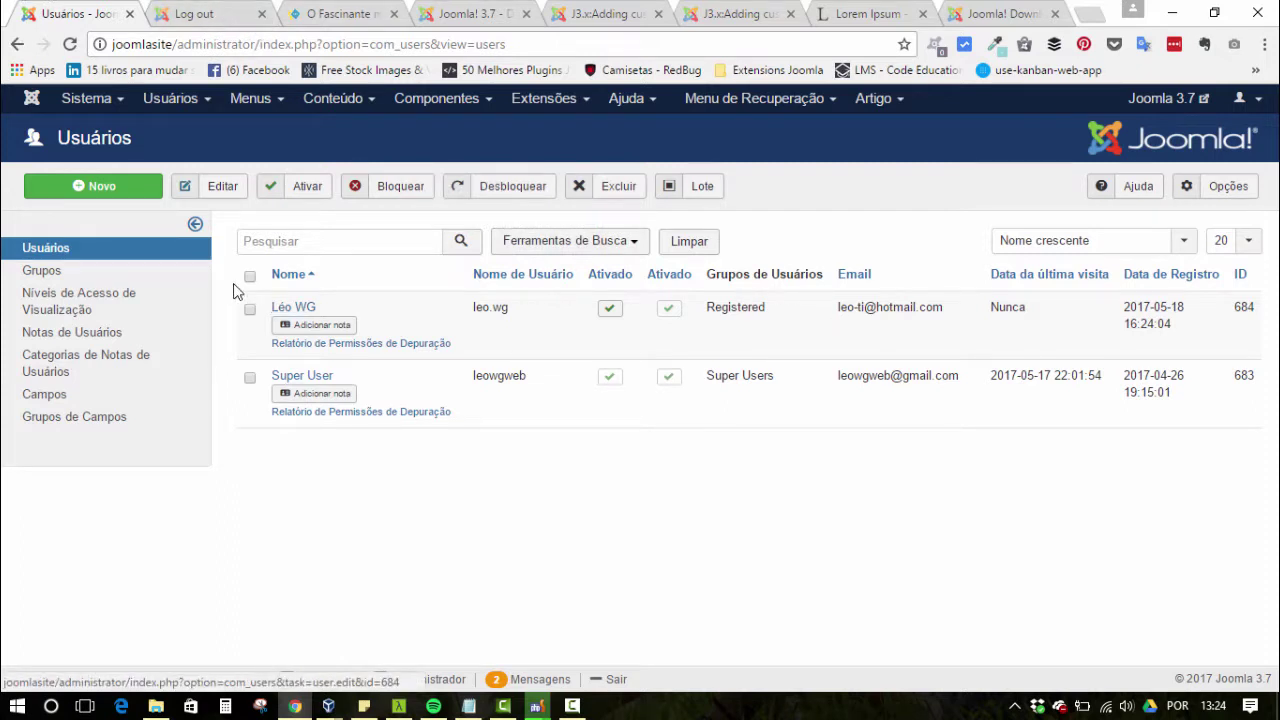
{"action": "left_click", "coordinate": [296, 310]}
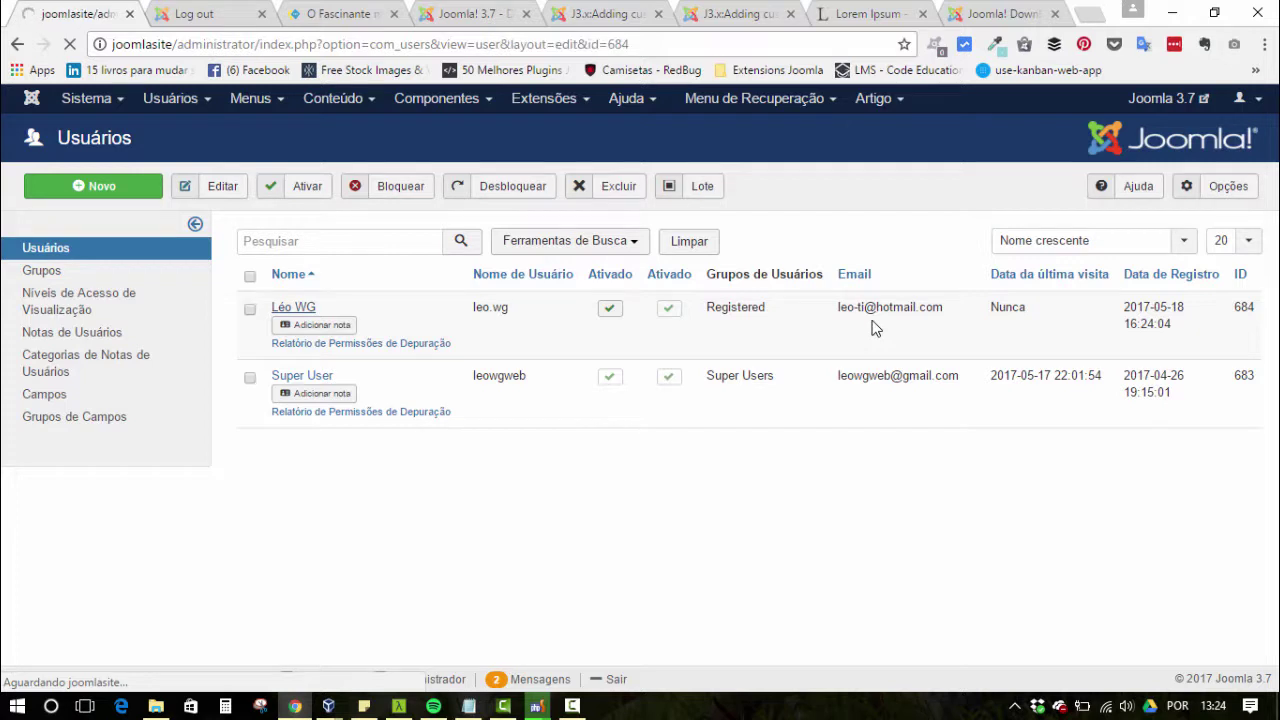
{"action": "left_click", "coordinate": [490, 190]}
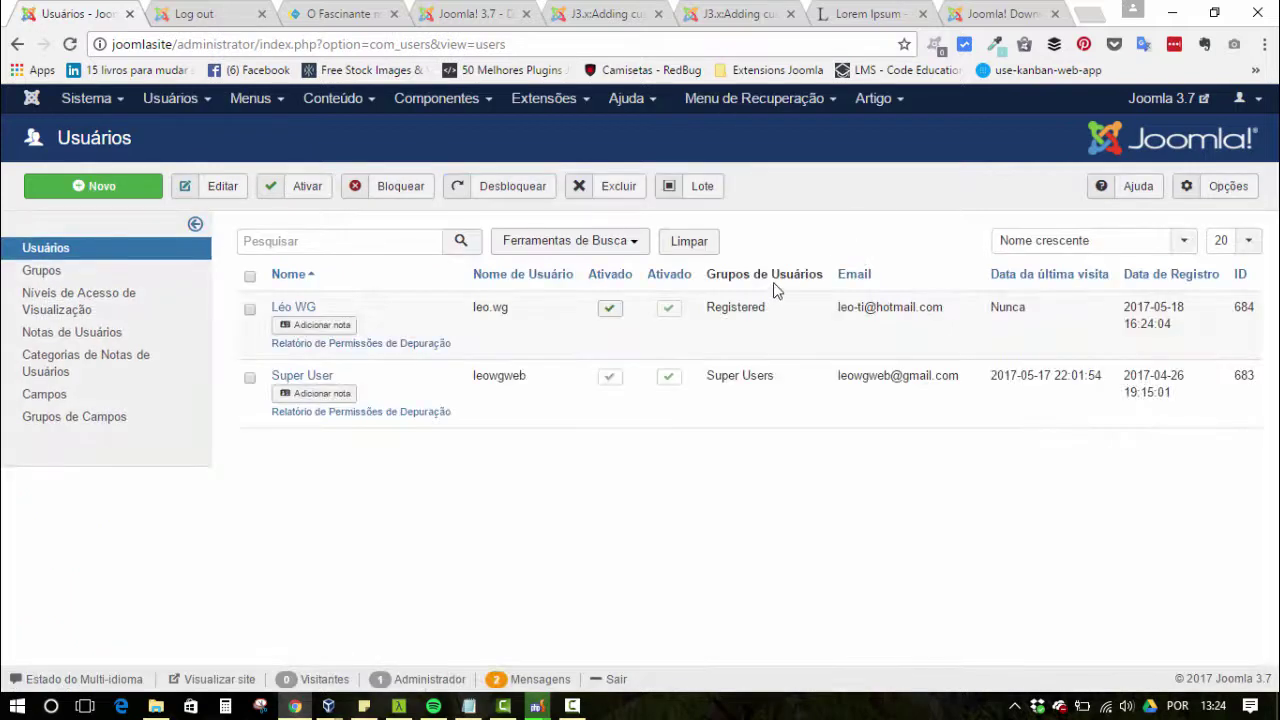
{"action": "double_click", "coordinate": [729, 310]}
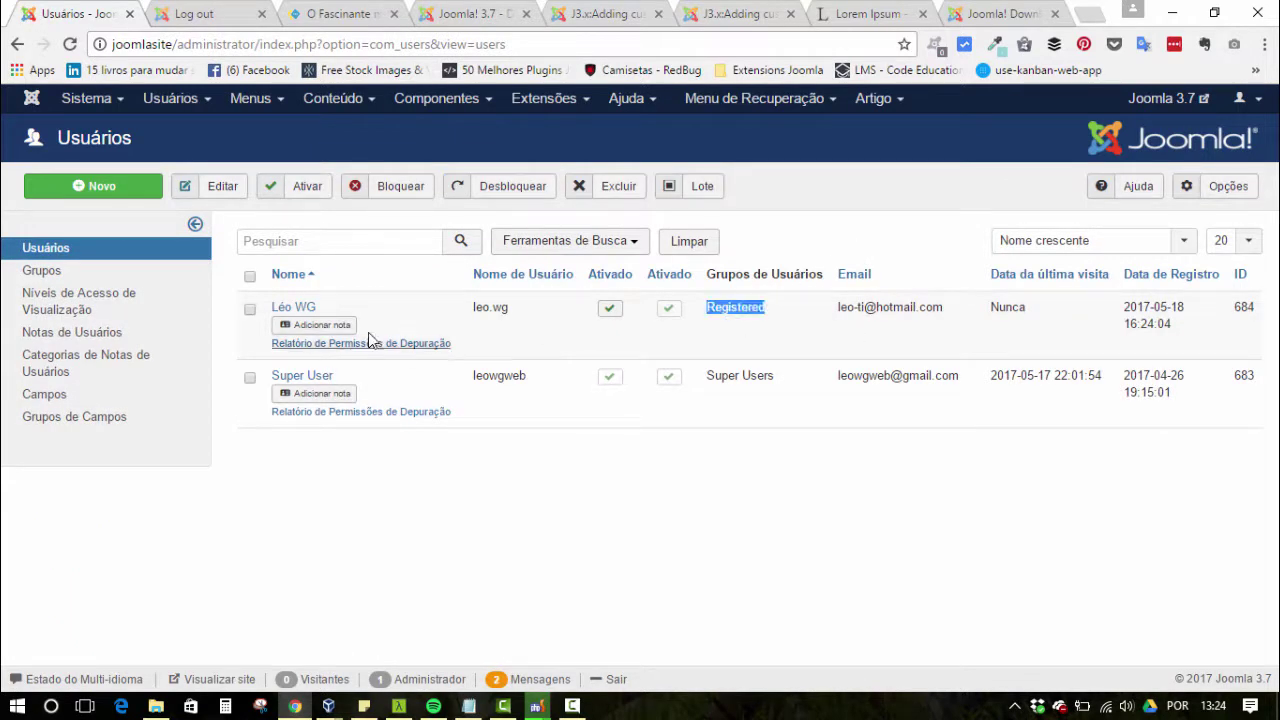
{"action": "left_click", "coordinate": [225, 12]}
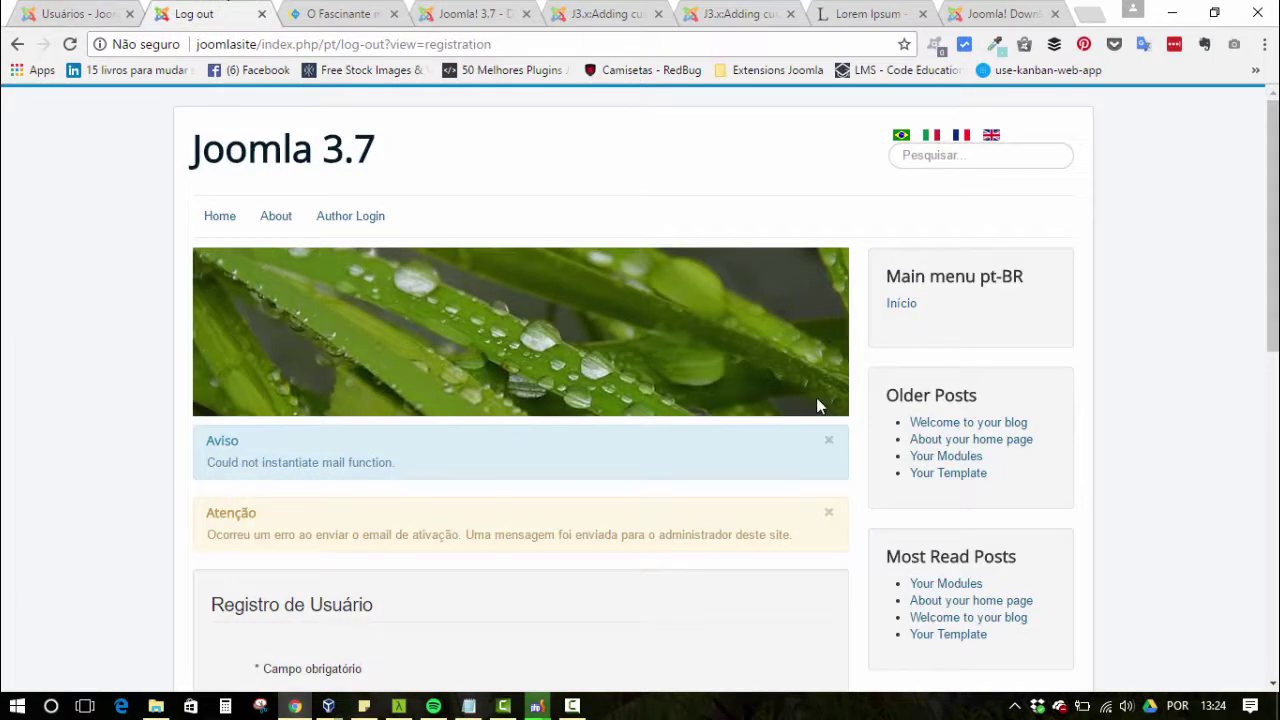
- Open Author Login and sign in with the new user's username and password
{"action": "scroll", "coordinate": [600, 370], "scroll_direction": "down", "scroll_amount": 3}
{"action": "scroll", "coordinate": [702, 320], "scroll_direction": "up", "scroll_amount": 3}
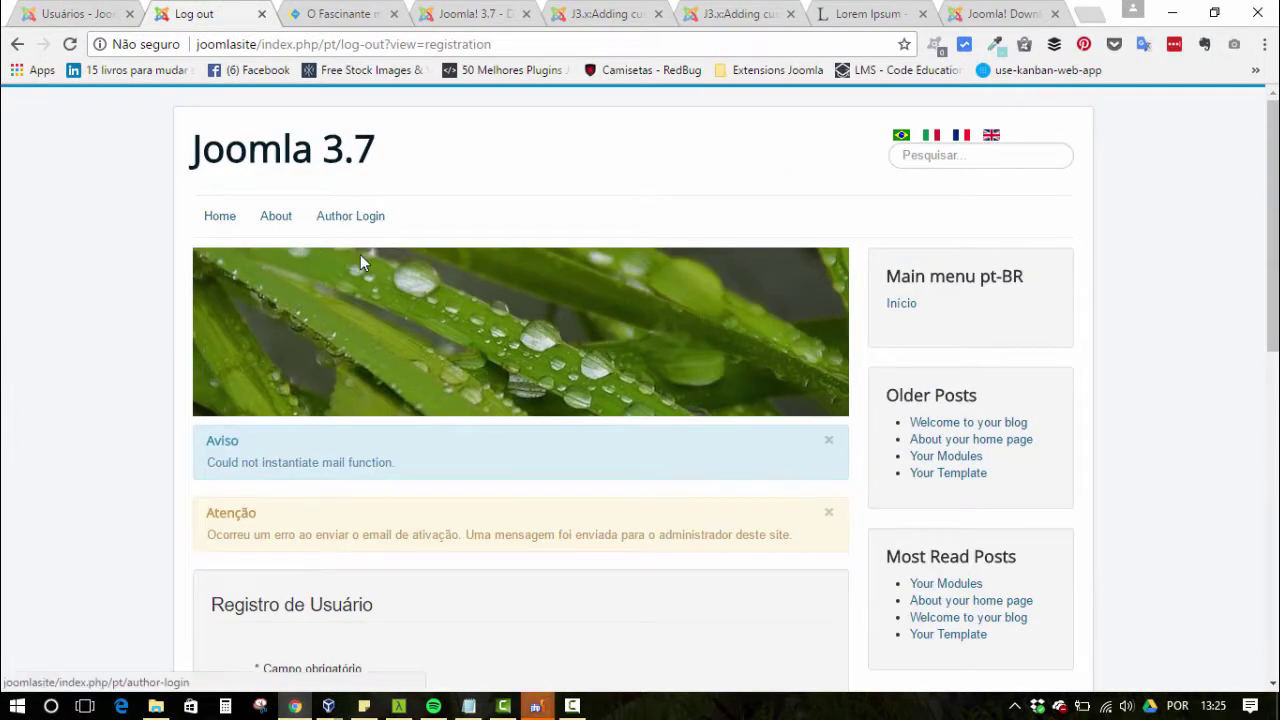
{"action": "left_click", "coordinate": [350, 216]}
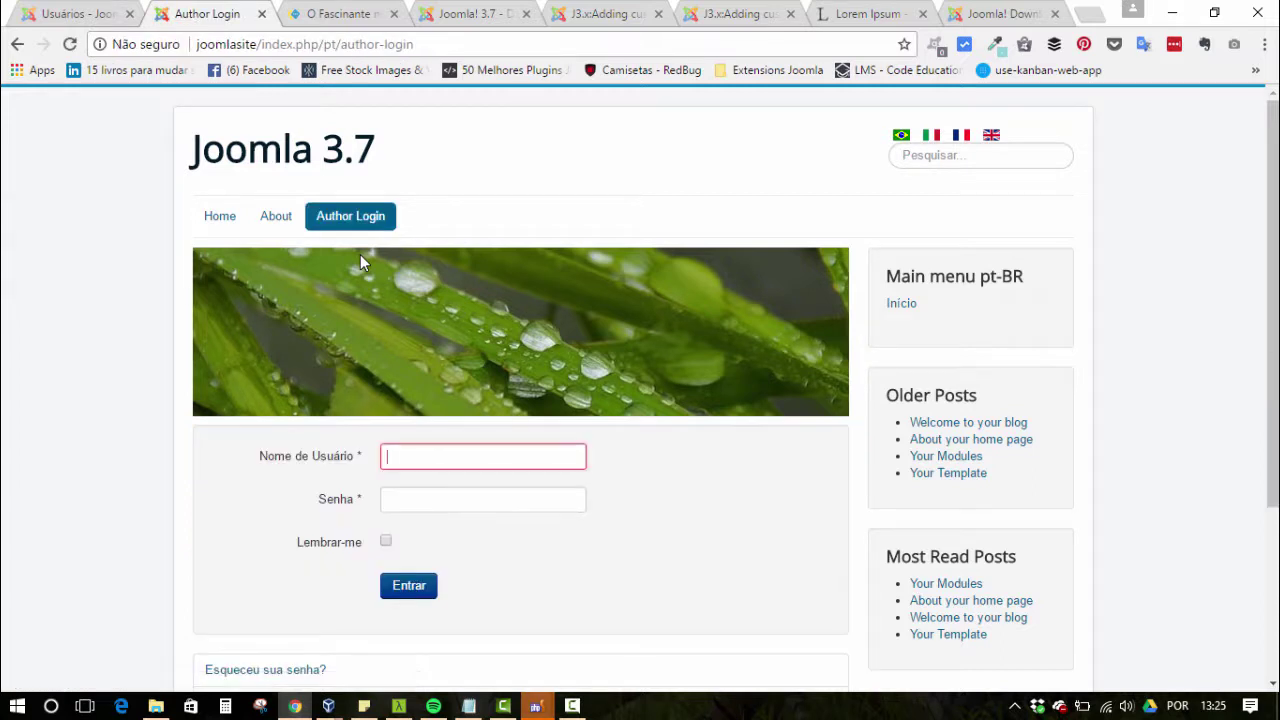
{"action": "type", "text": "leo.wg"}
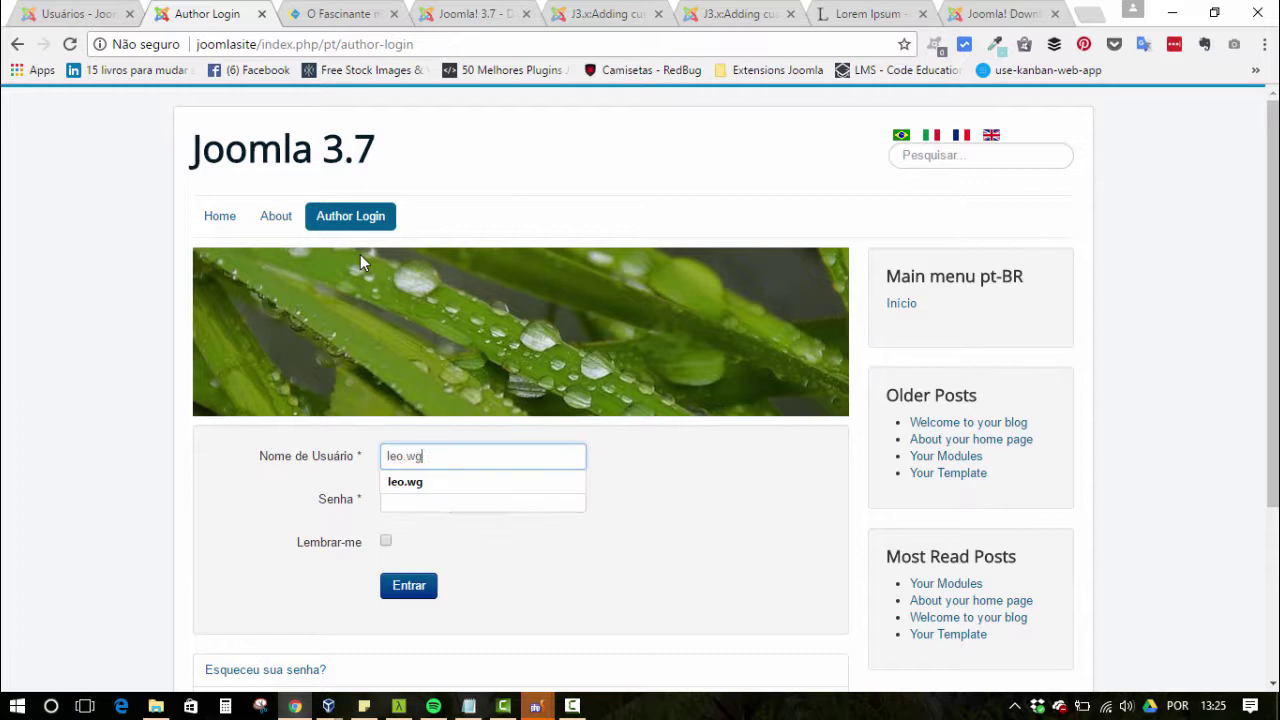
{"action": "key", "text": "Tab"}
{"action": "type", "text": "***"}
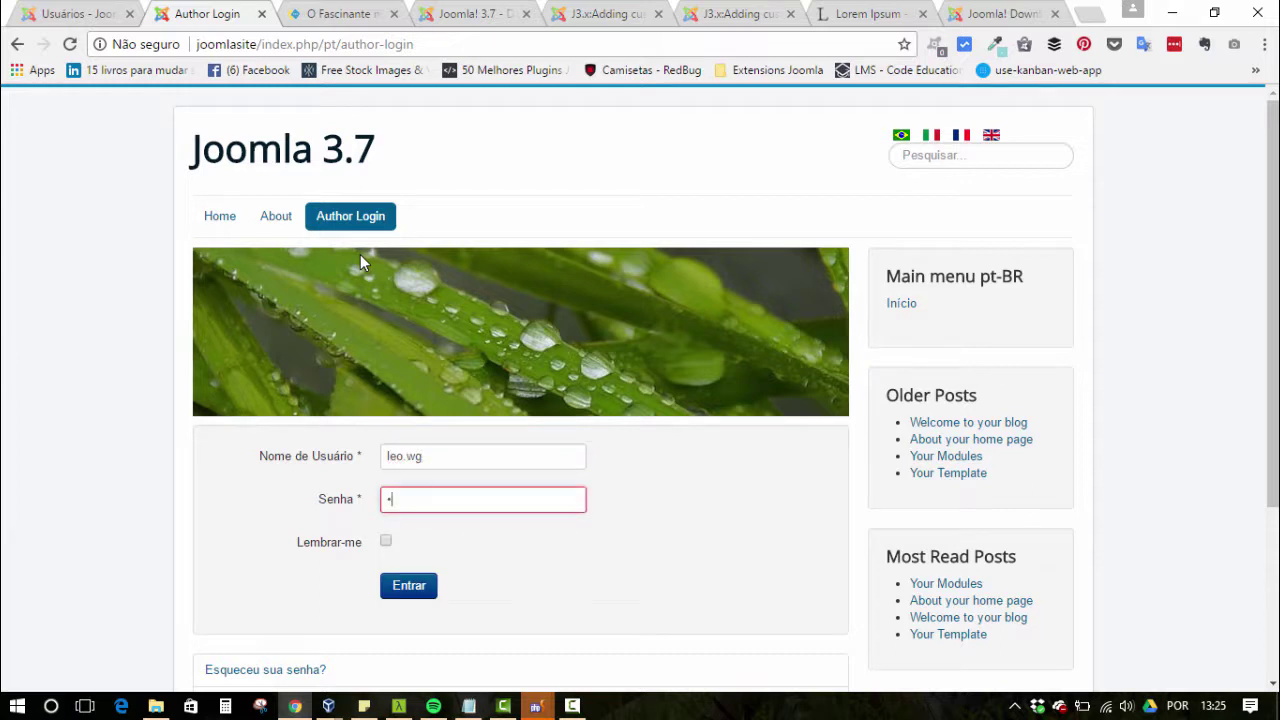
{"action": "type", "text": "***"}
{"action": "key", "text": "Return"}
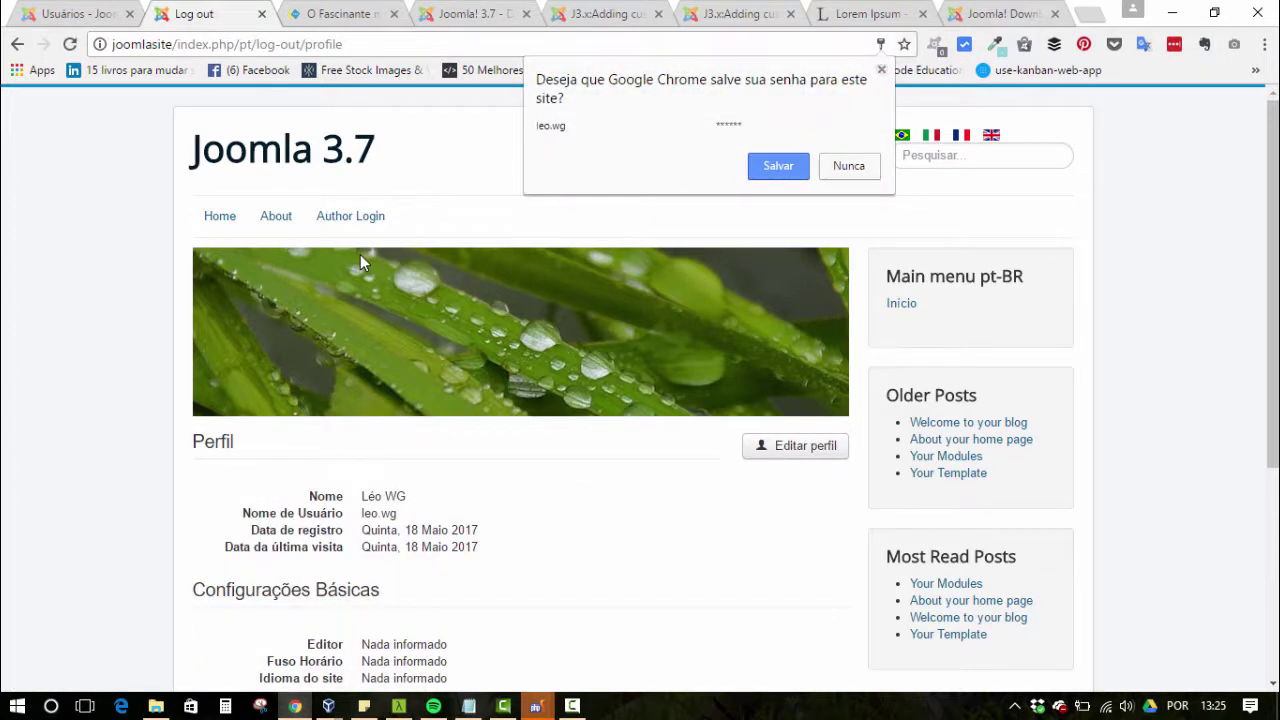
- Dismiss Chrome's save-password prompt, check the profile's Avatar section, then reload the admin user edit page
{"action": "left_click", "coordinate": [360, 255]}
{"action": "scroll", "coordinate": [360, 255], "scroll_direction": "down", "scroll_amount": 3}
{"action": "scroll", "coordinate": [362, 262], "scroll_direction": "up", "scroll_amount": 3}
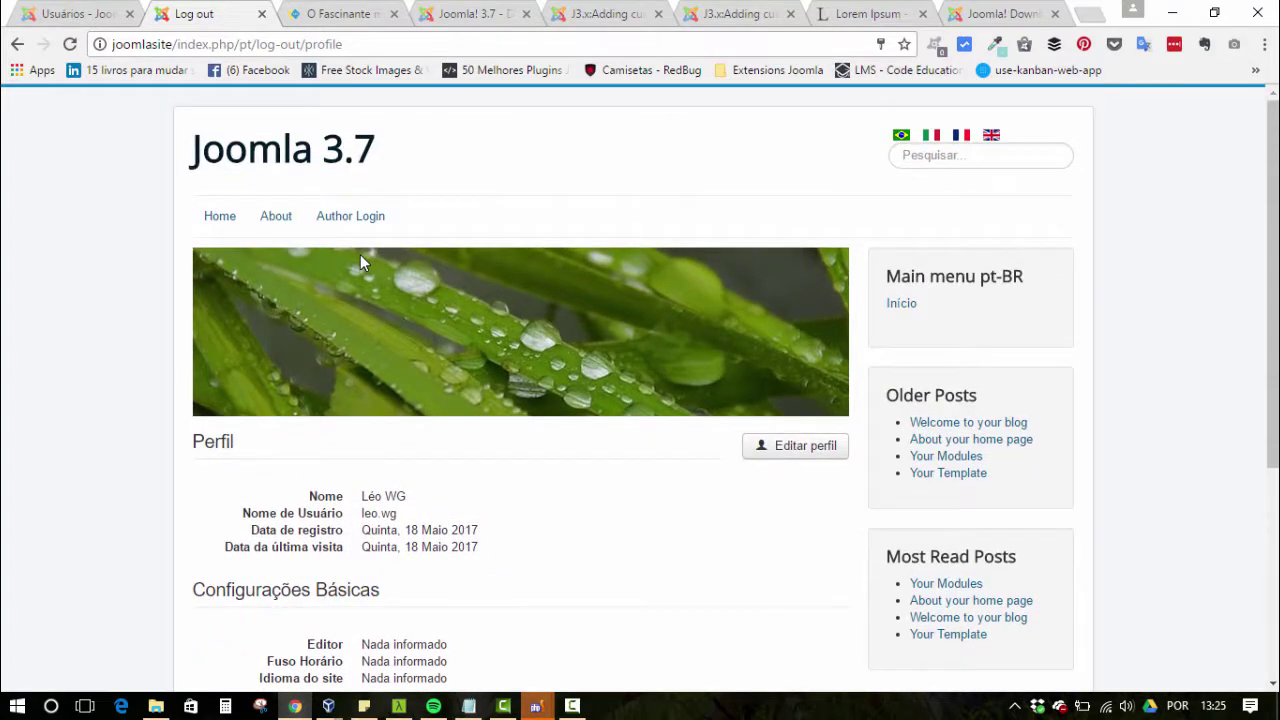
{"action": "scroll", "coordinate": [362, 262], "scroll_direction": "down", "scroll_amount": 3}
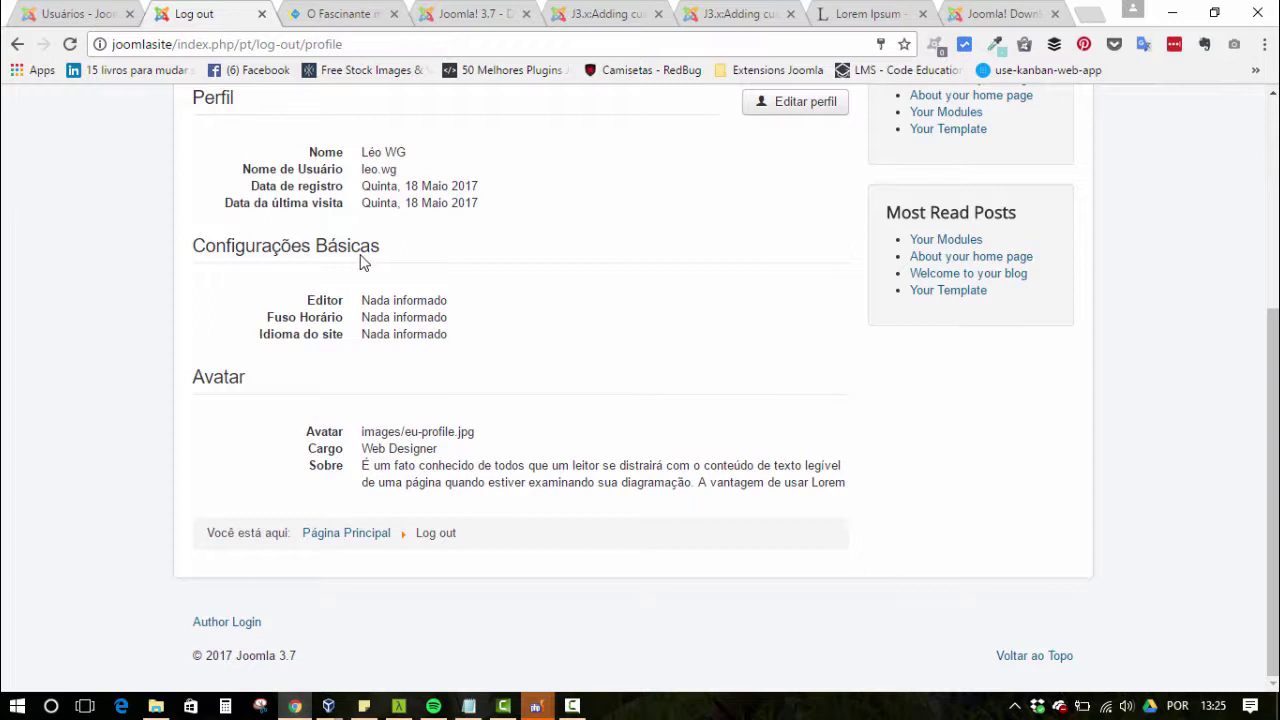
{"action": "scroll", "coordinate": [361, 256], "scroll_direction": "up", "scroll_amount": 3}
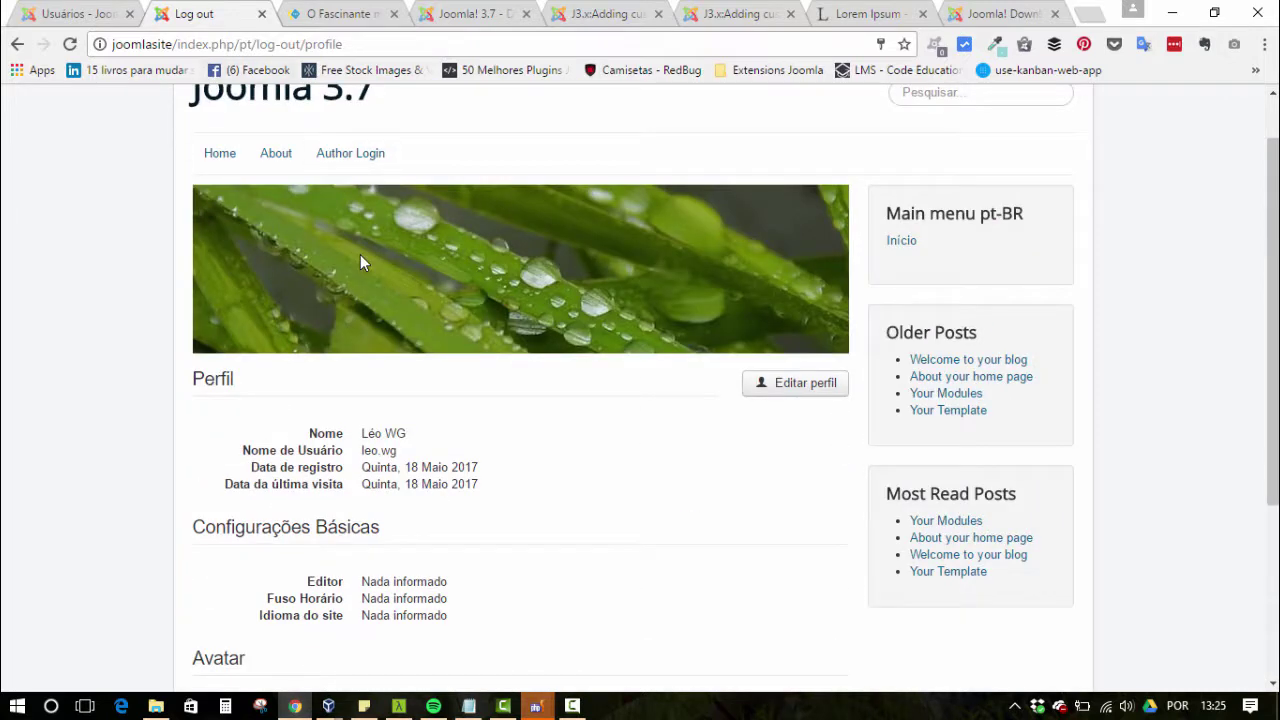
{"action": "key", "text": "ctrl+1"}
{"action": "key", "text": "F5"}
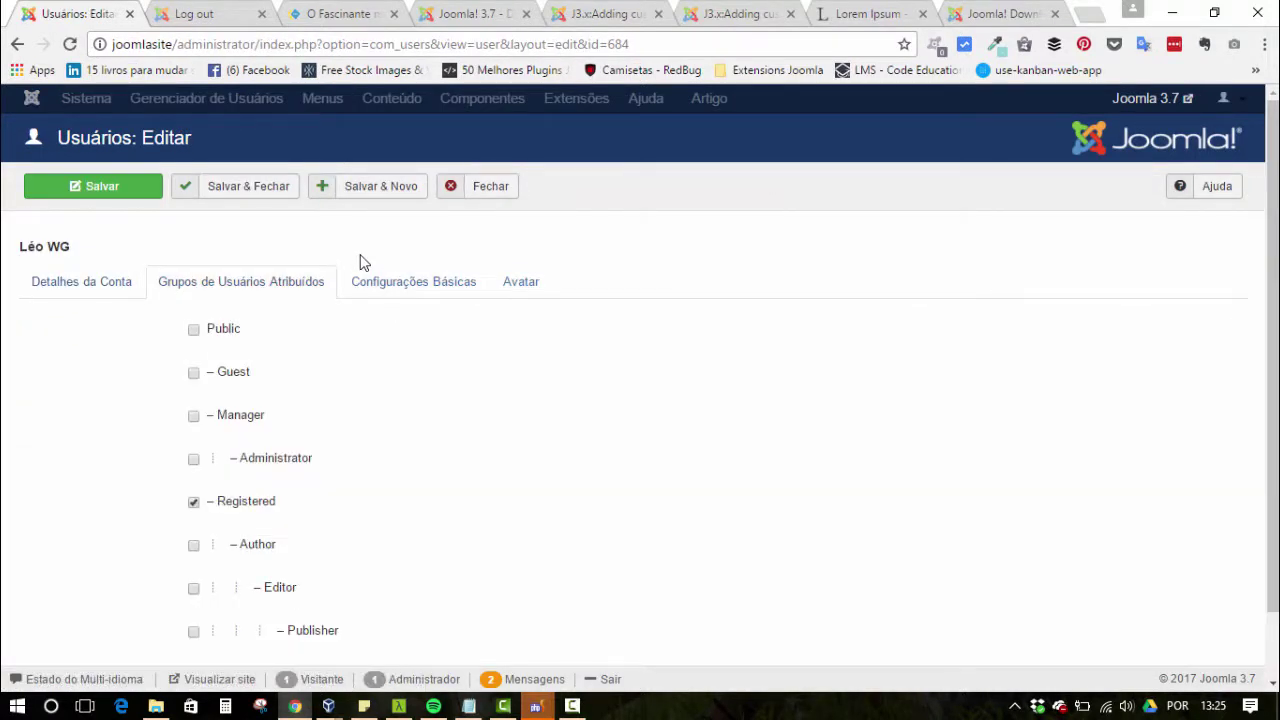
- Save the user's Author group assignment and reload the site profile to review it
{"action": "key", "text": "Return"}
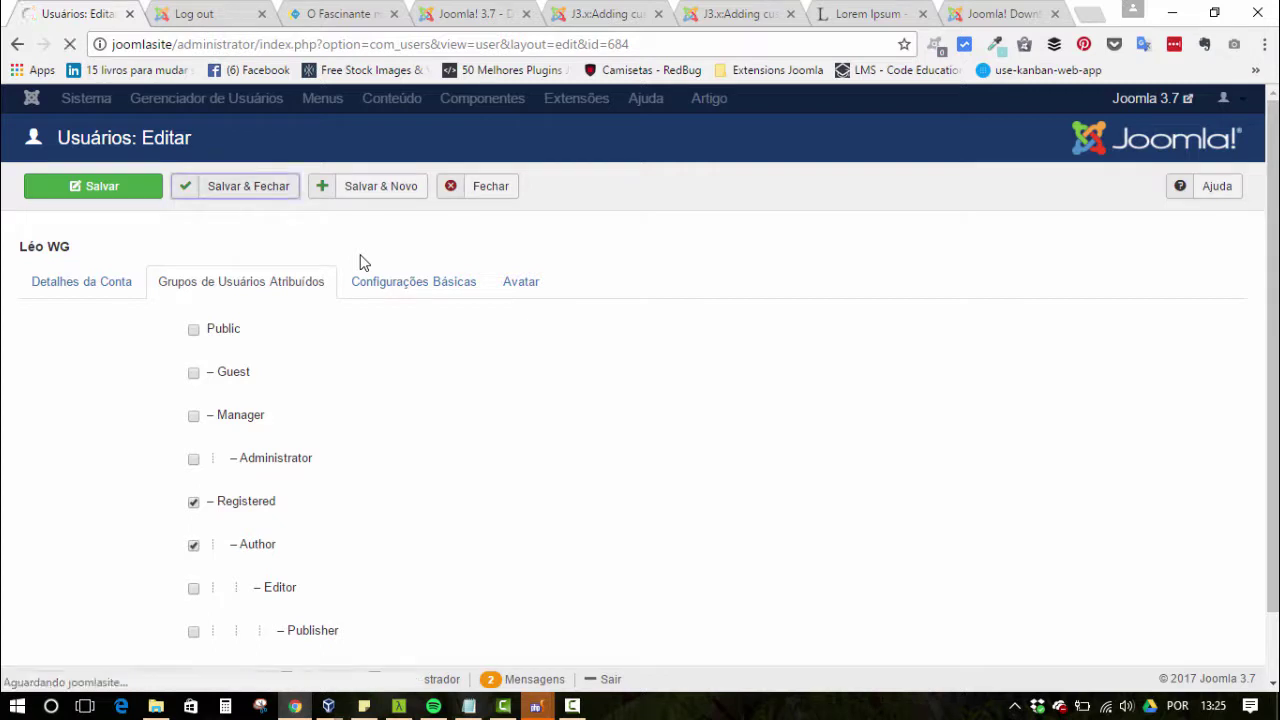
{"action": "key", "text": "ctrl+Tab"}
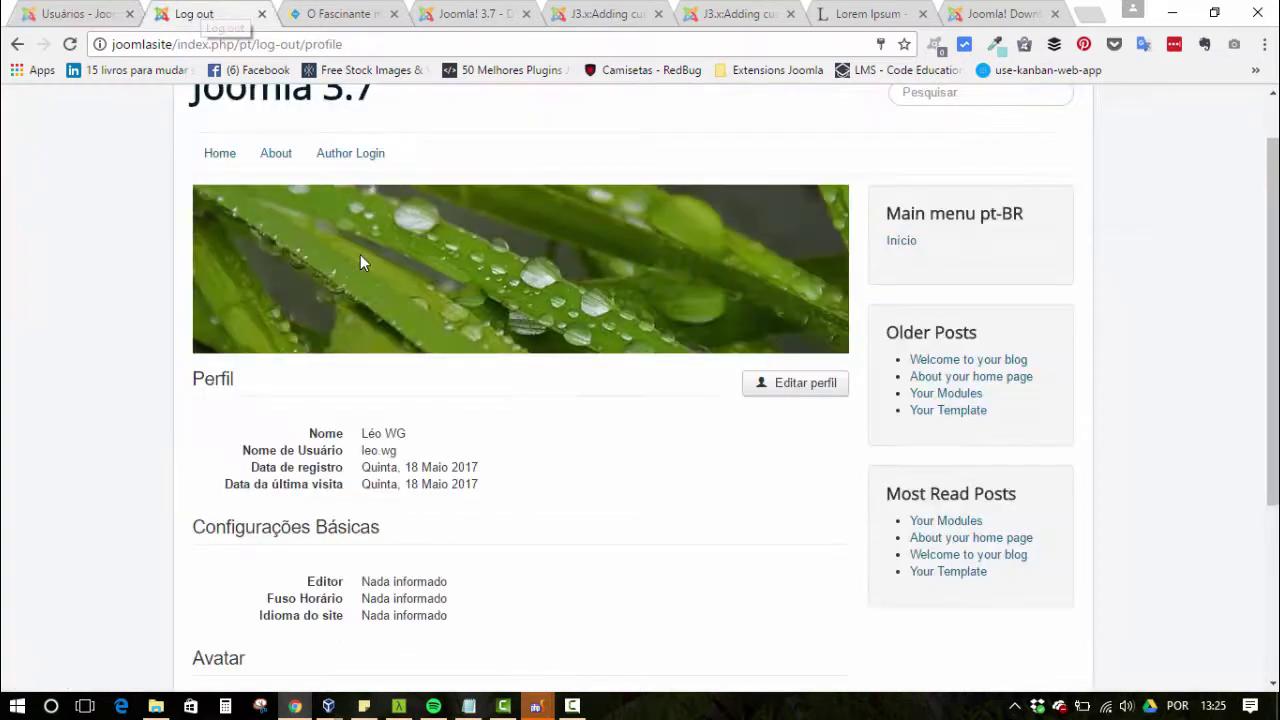
{"action": "key", "text": "F5"}
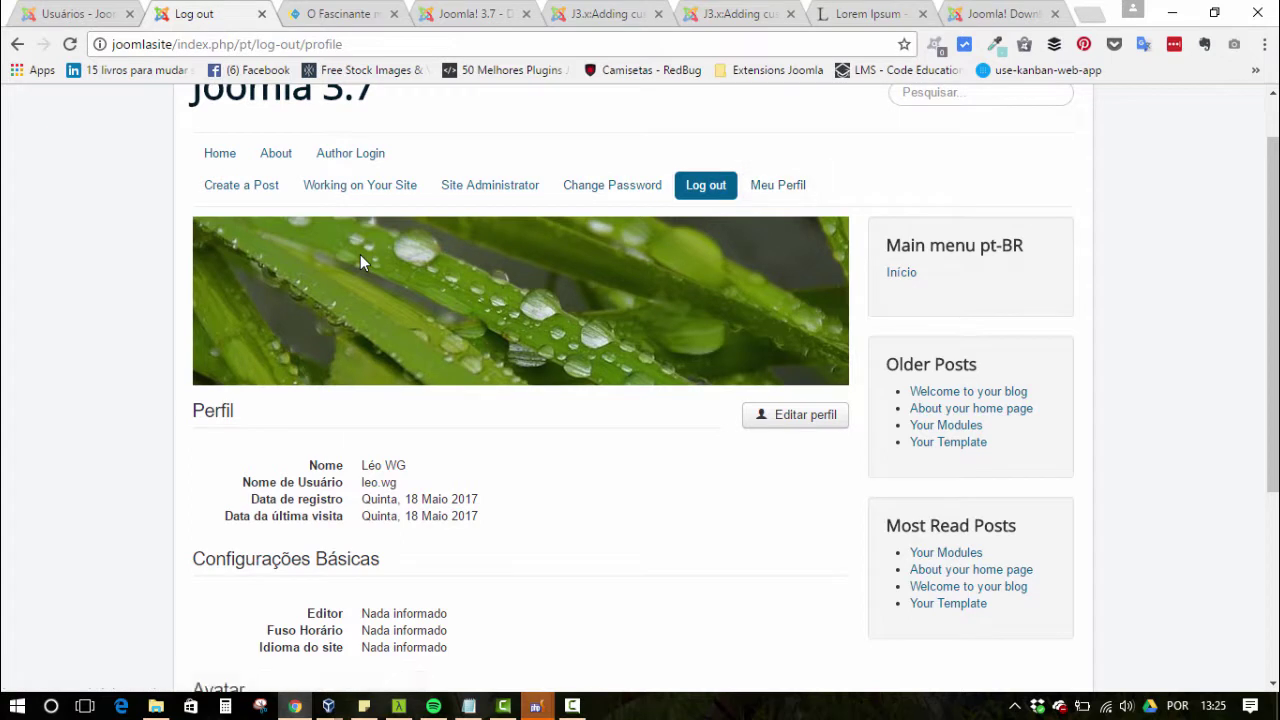
{"action": "scroll", "coordinate": [362, 262], "scroll_direction": "down", "scroll_amount": 2}
{"action": "scroll", "coordinate": [362, 262], "scroll_direction": "down", "scroll_amount": 1}
{"action": "scroll", "coordinate": [363, 262], "scroll_direction": "down", "scroll_amount": 2}
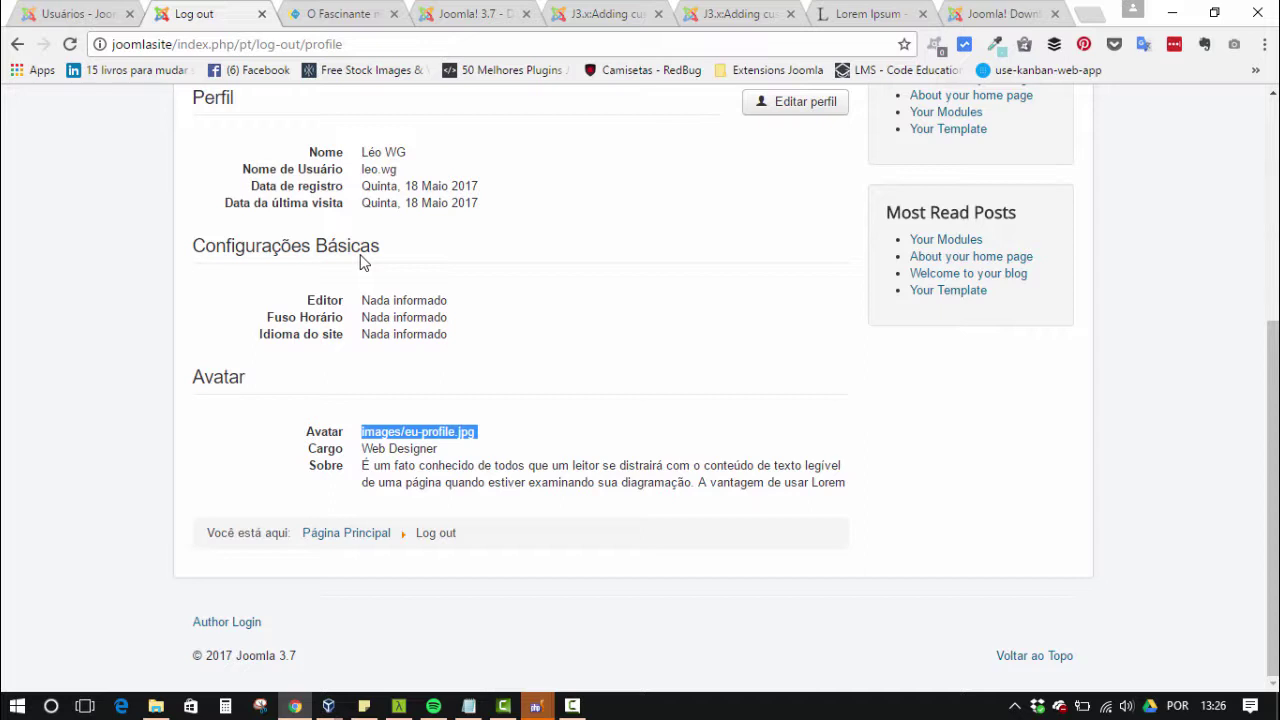
{"action": "scroll", "coordinate": [362, 262], "scroll_direction": "up", "scroll_amount": 4}
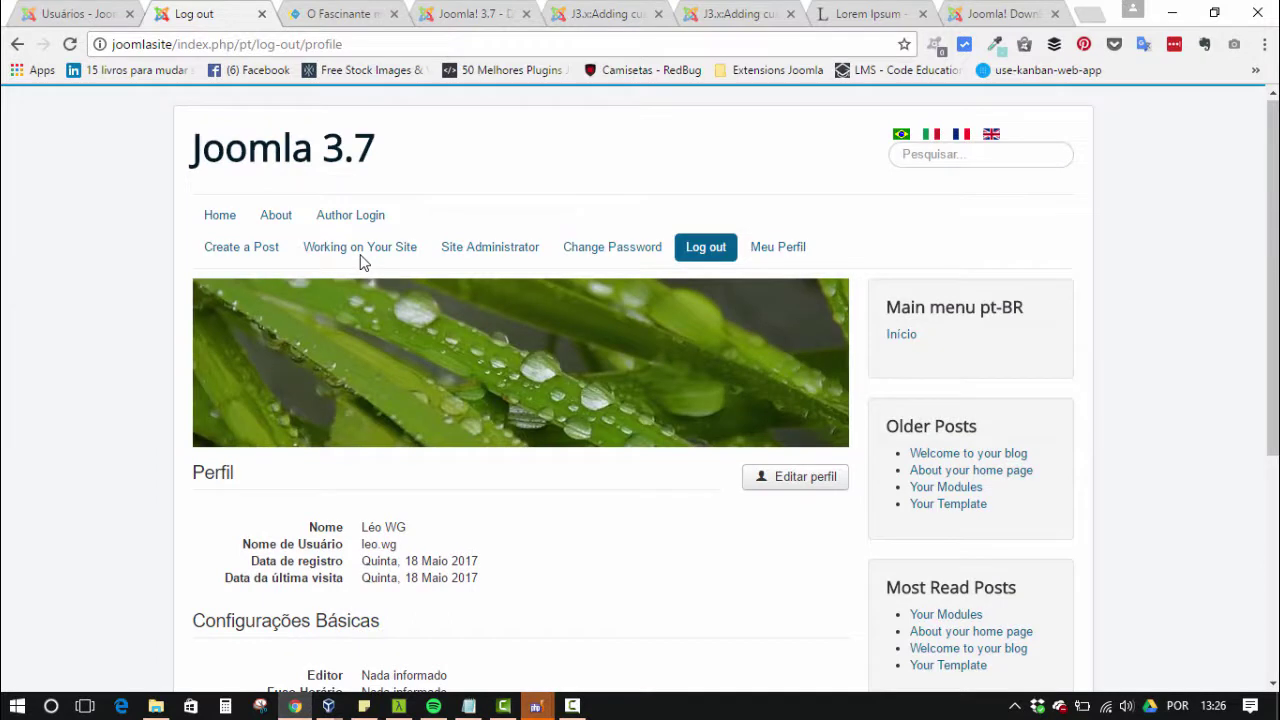
{"action": "scroll", "coordinate": [362, 262], "scroll_direction": "down", "scroll_amount": 2}
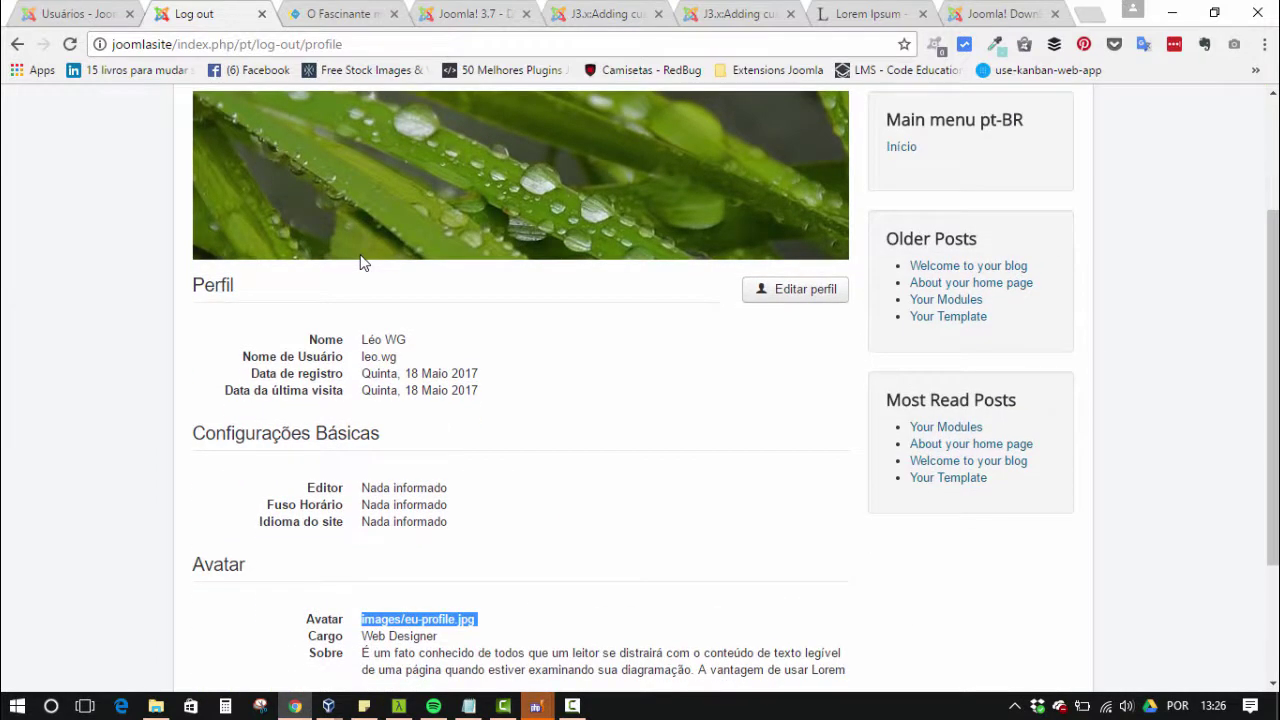